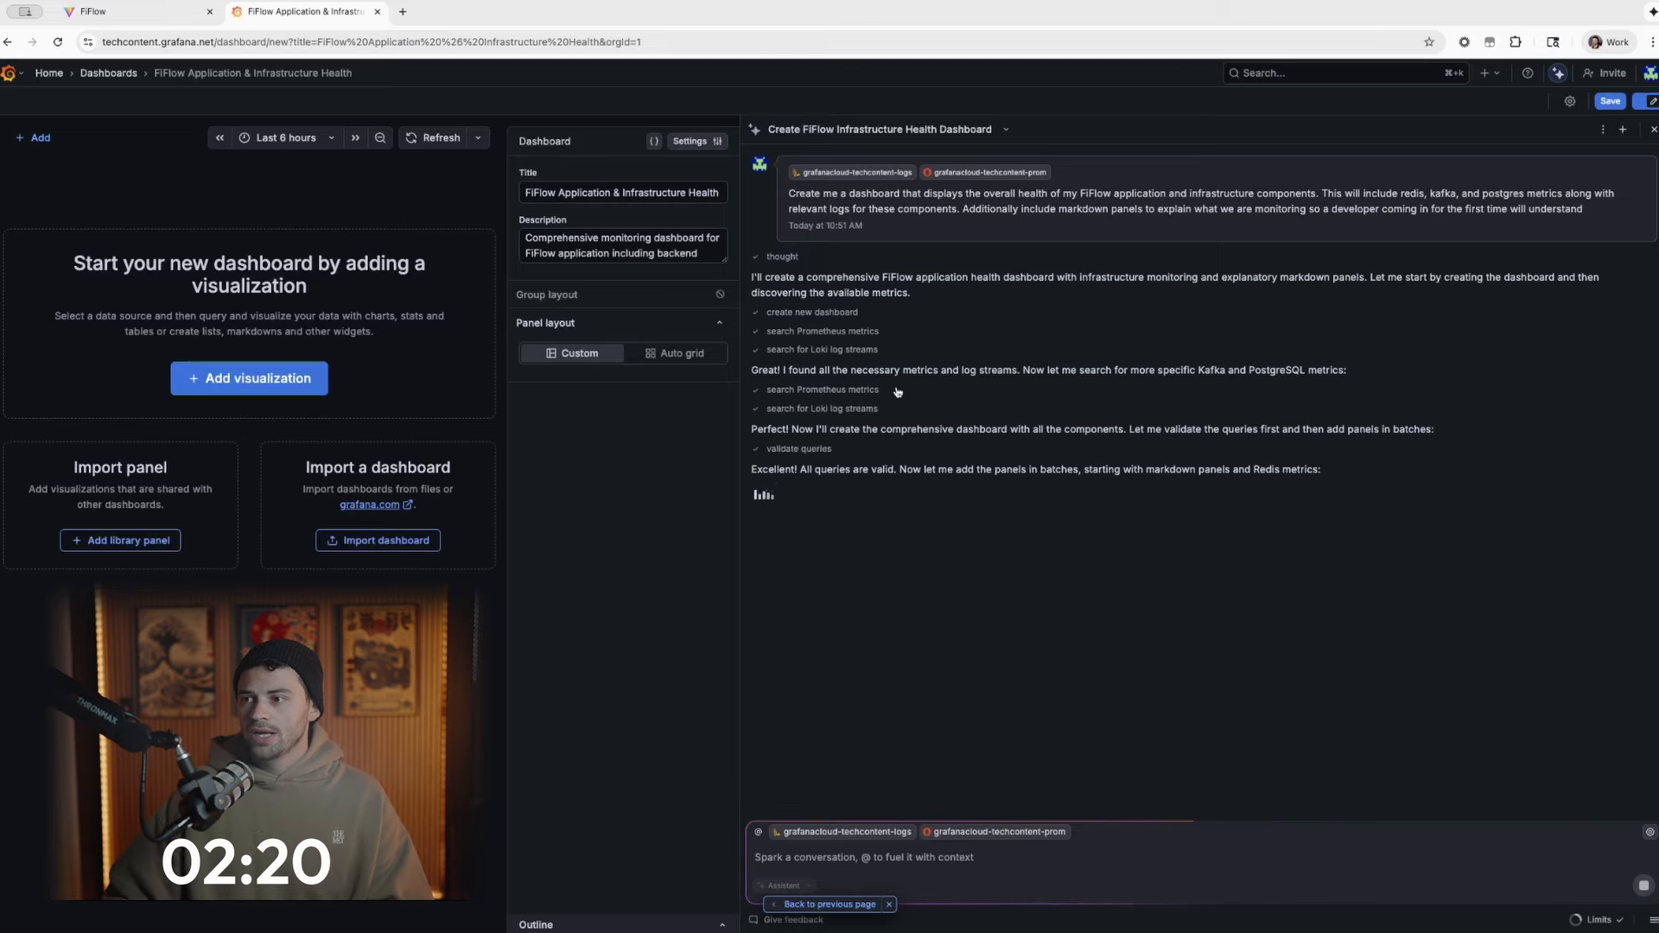
# - Inspect the assistant's second Prometheus metrics search and Loki log streams search entries
pyautogui.click(827, 391)
pyautogui.click(828, 393)
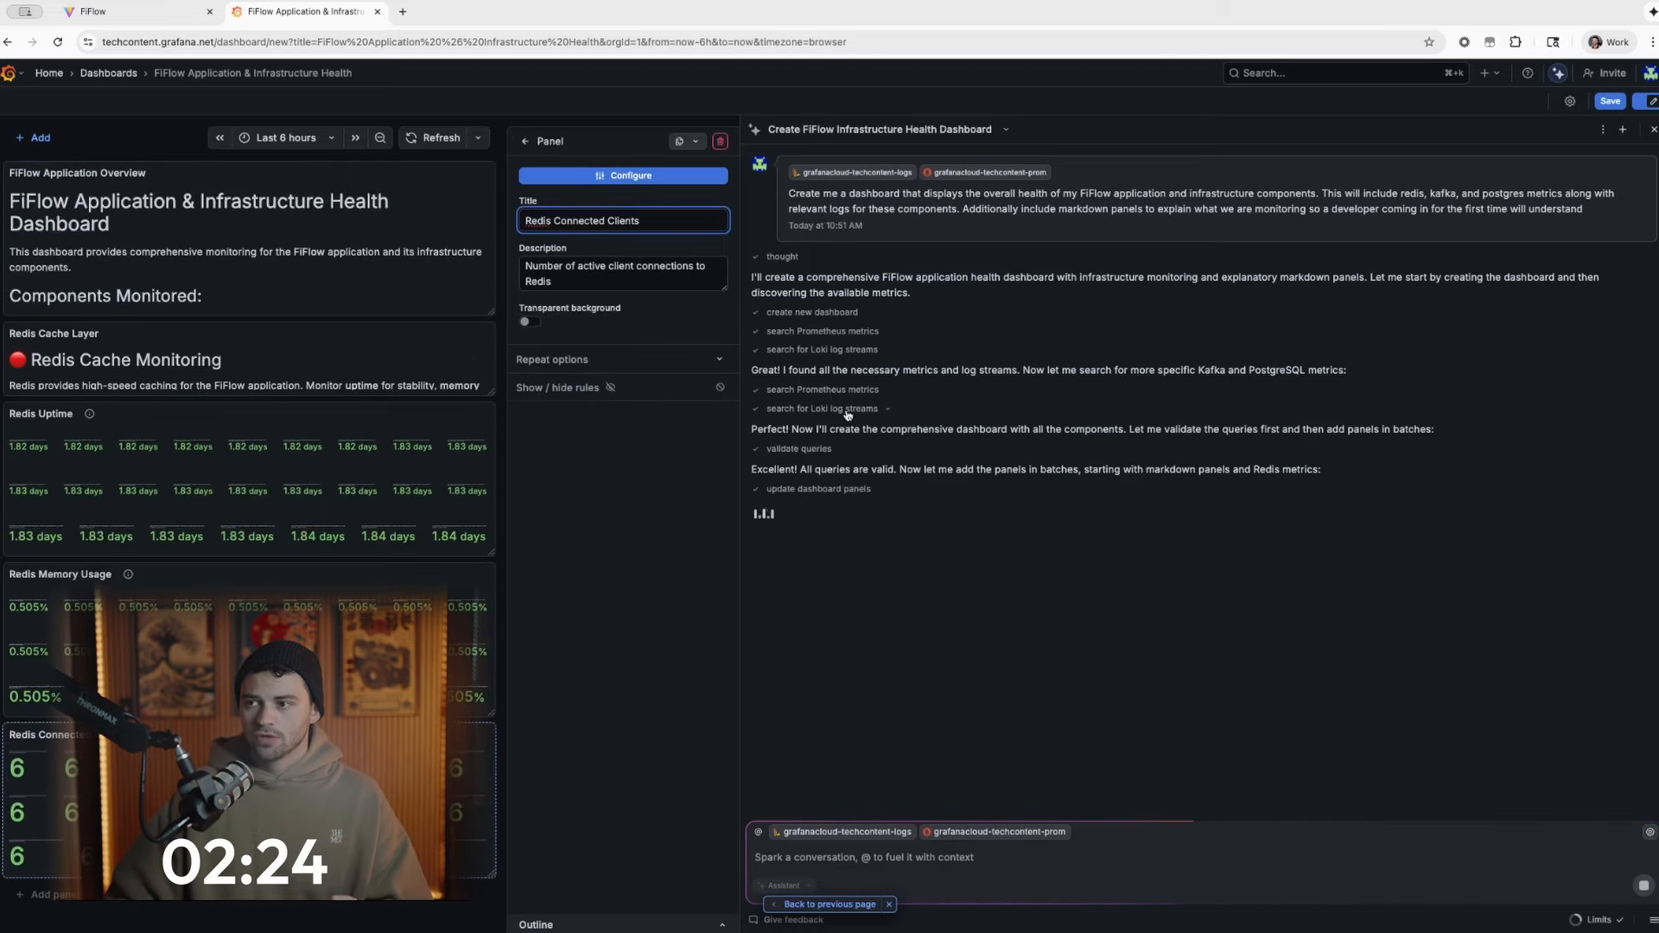
pyautogui.click(846, 412)
pyautogui.click(847, 412)
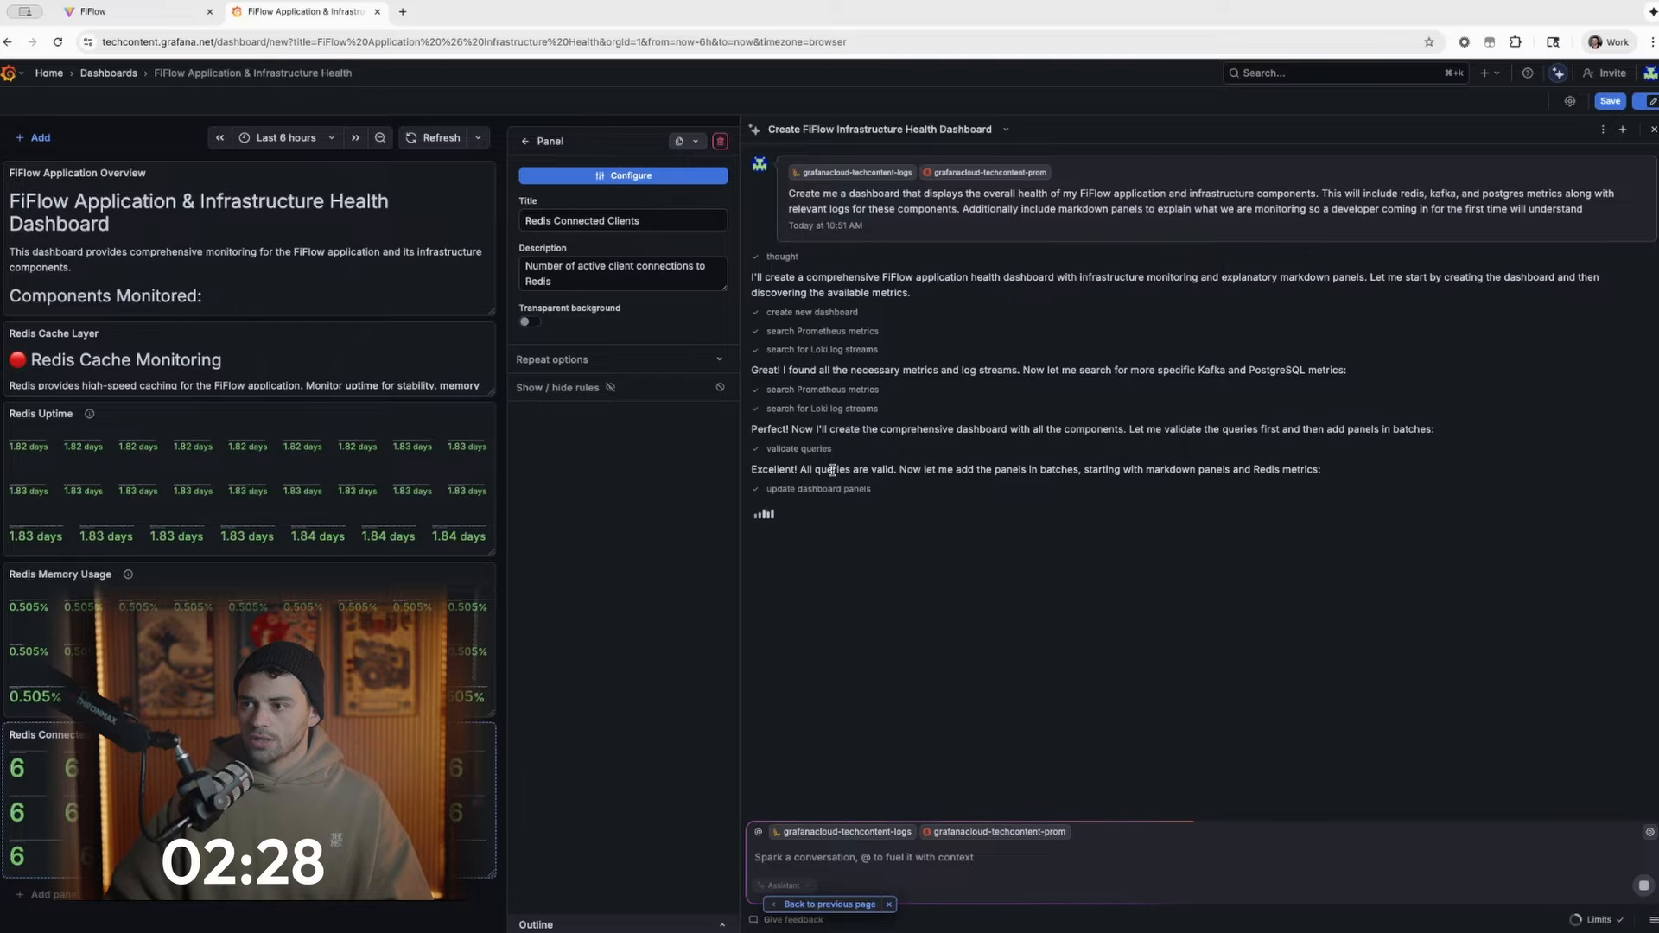
# - Hide the assistant conversation and review the generated overview text, Redis panels and Kafka panels on the dashboard
pyautogui.click(1557, 75)
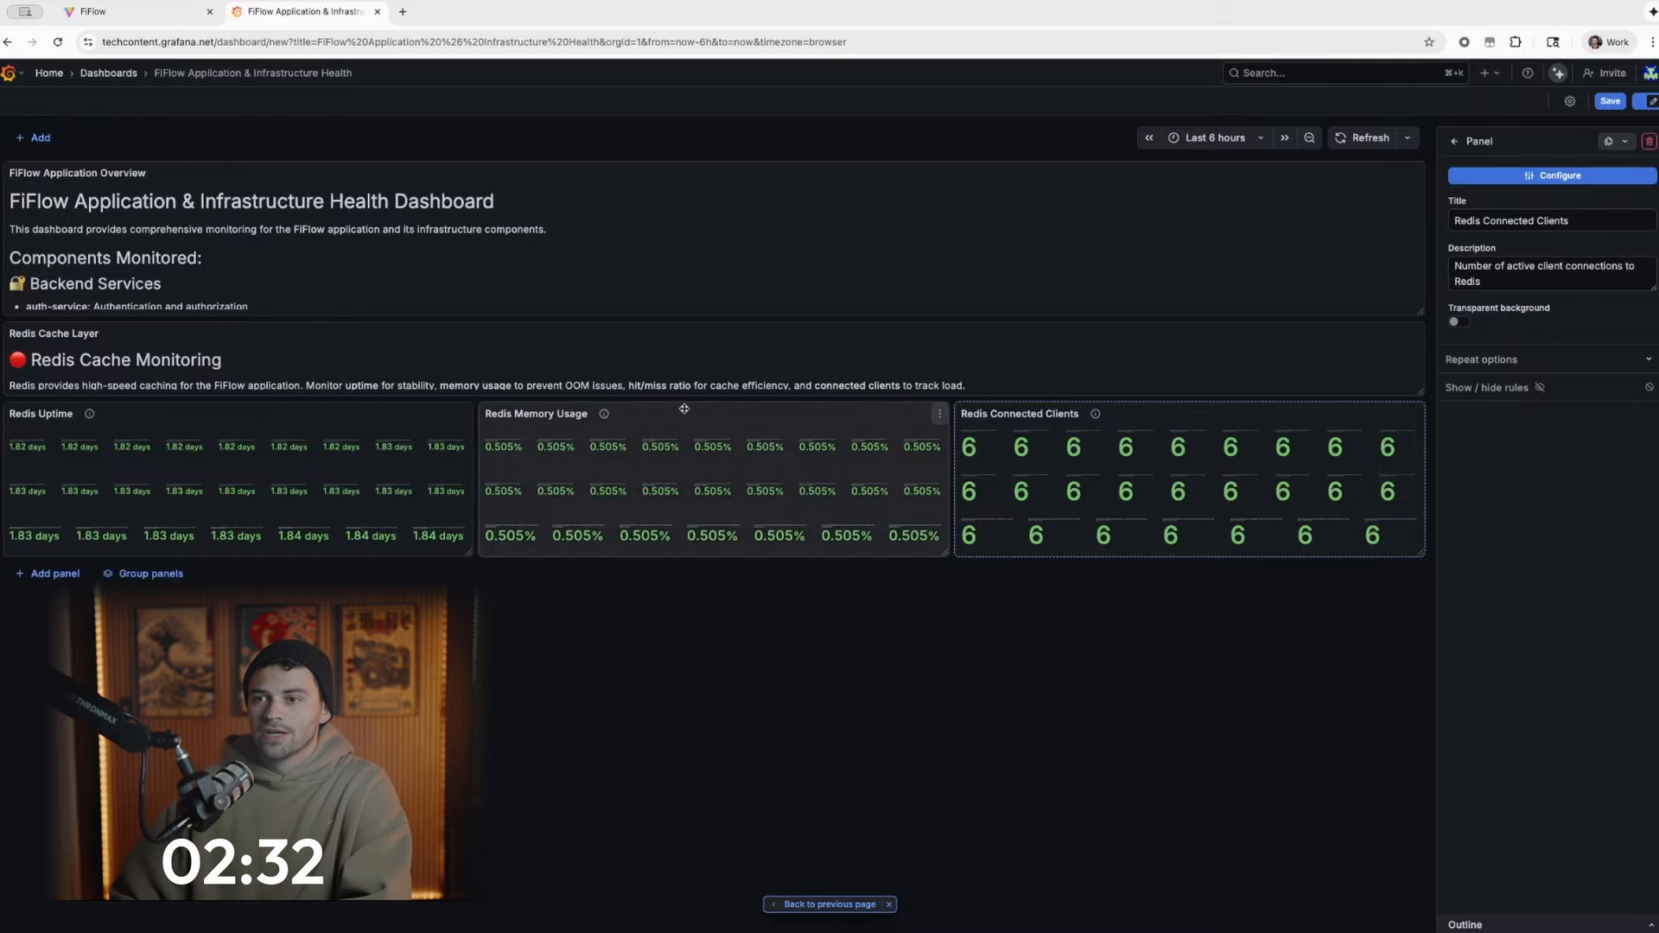
pyautogui.scroll(-1, 262, 367)
pyautogui.scroll(-5, 297, 252)
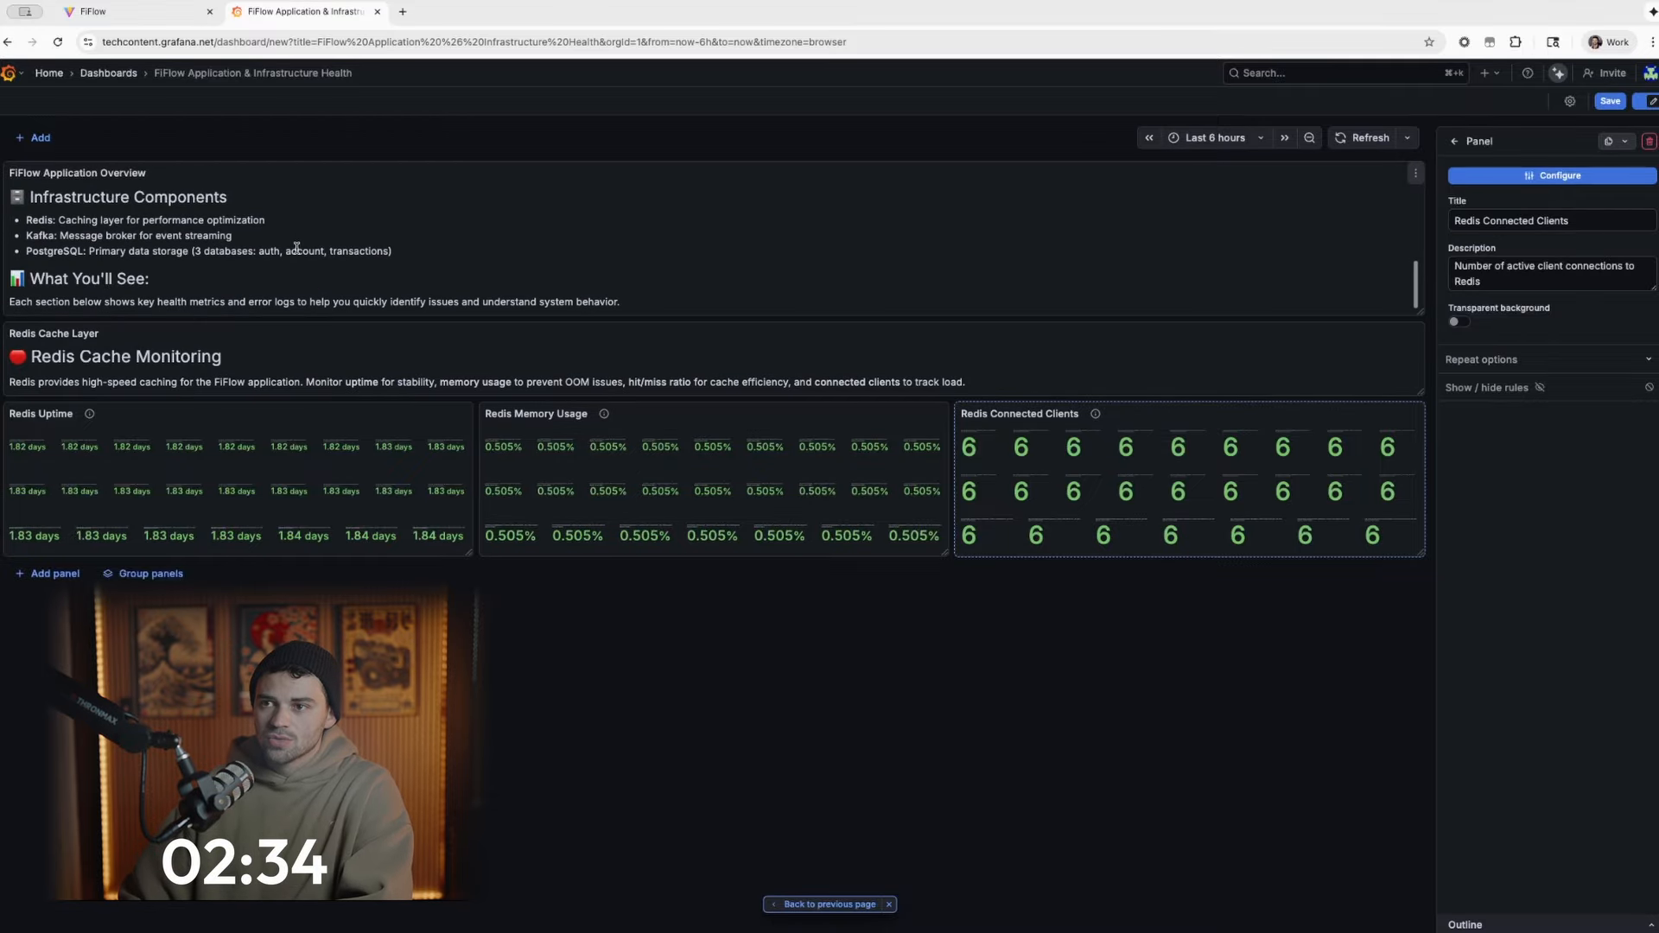
pyautogui.scroll(5, 299, 252)
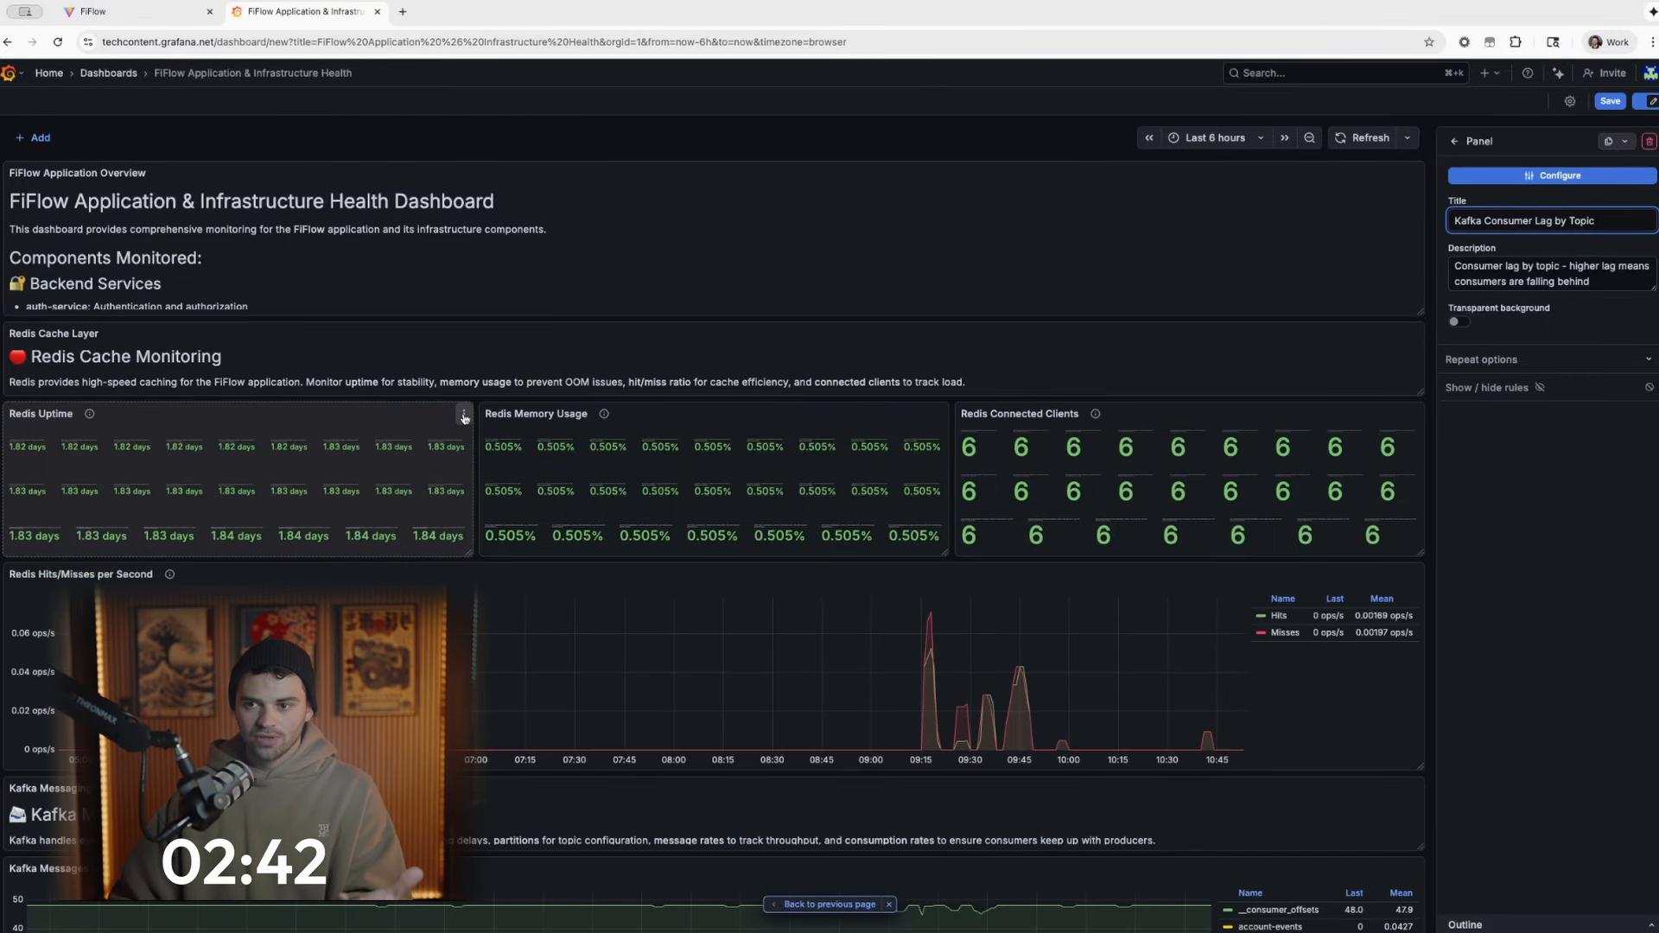
pyautogui.scroll(-3, 464, 417)
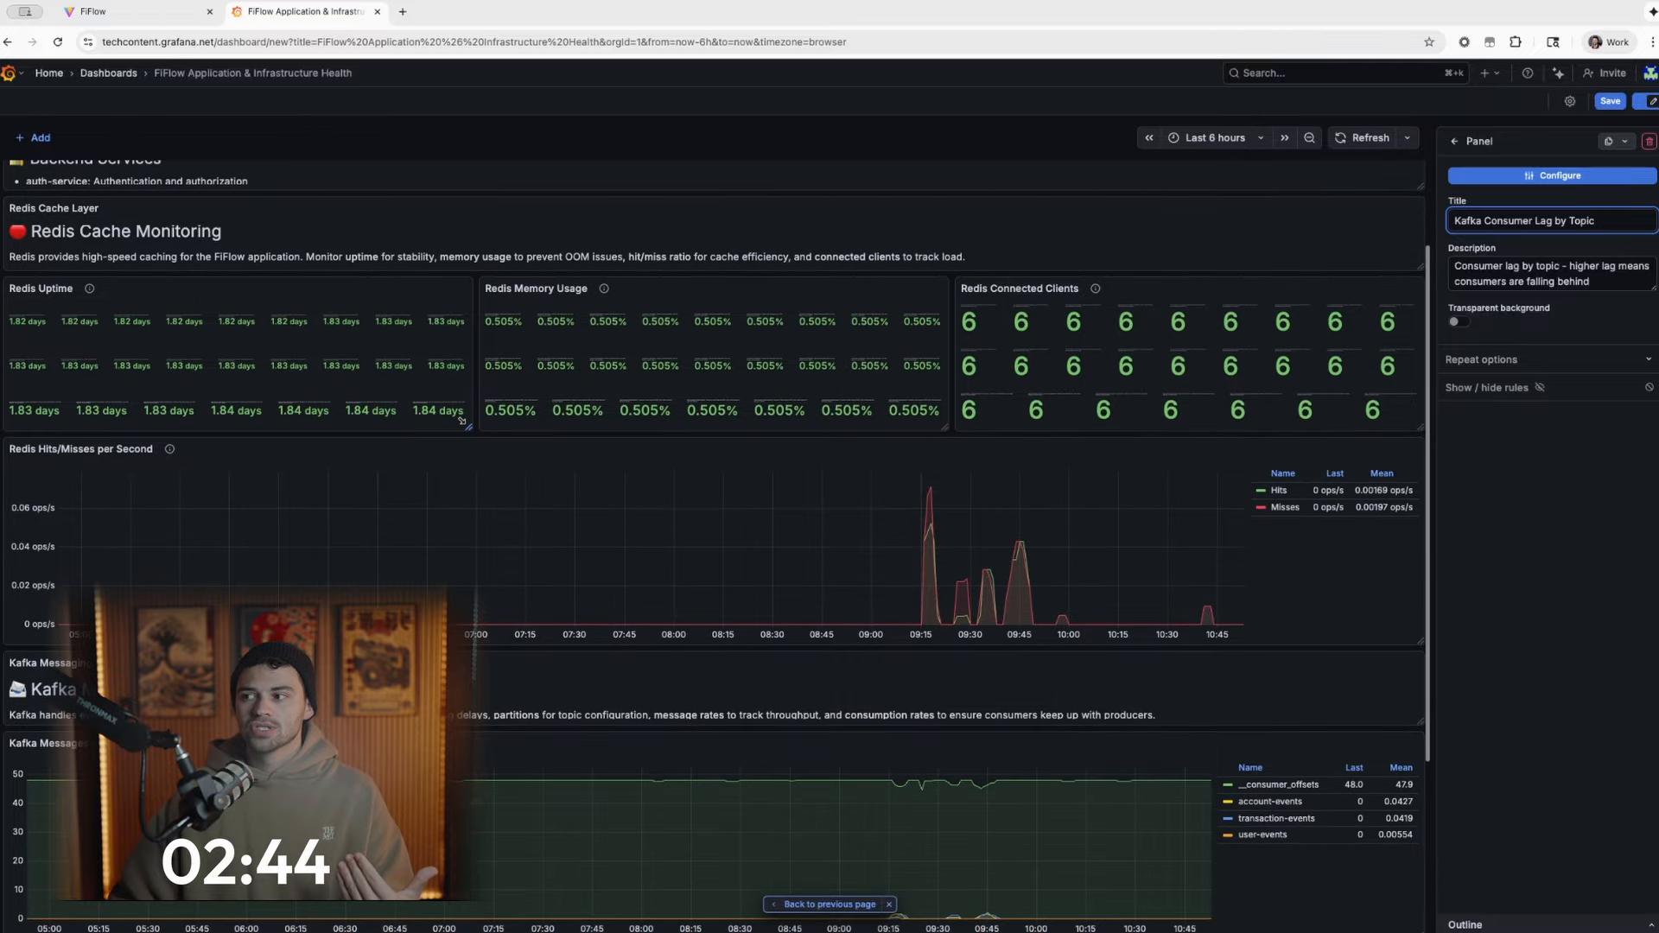
pyautogui.scroll(-2, 462, 421)
pyautogui.scroll(-4, 460, 421)
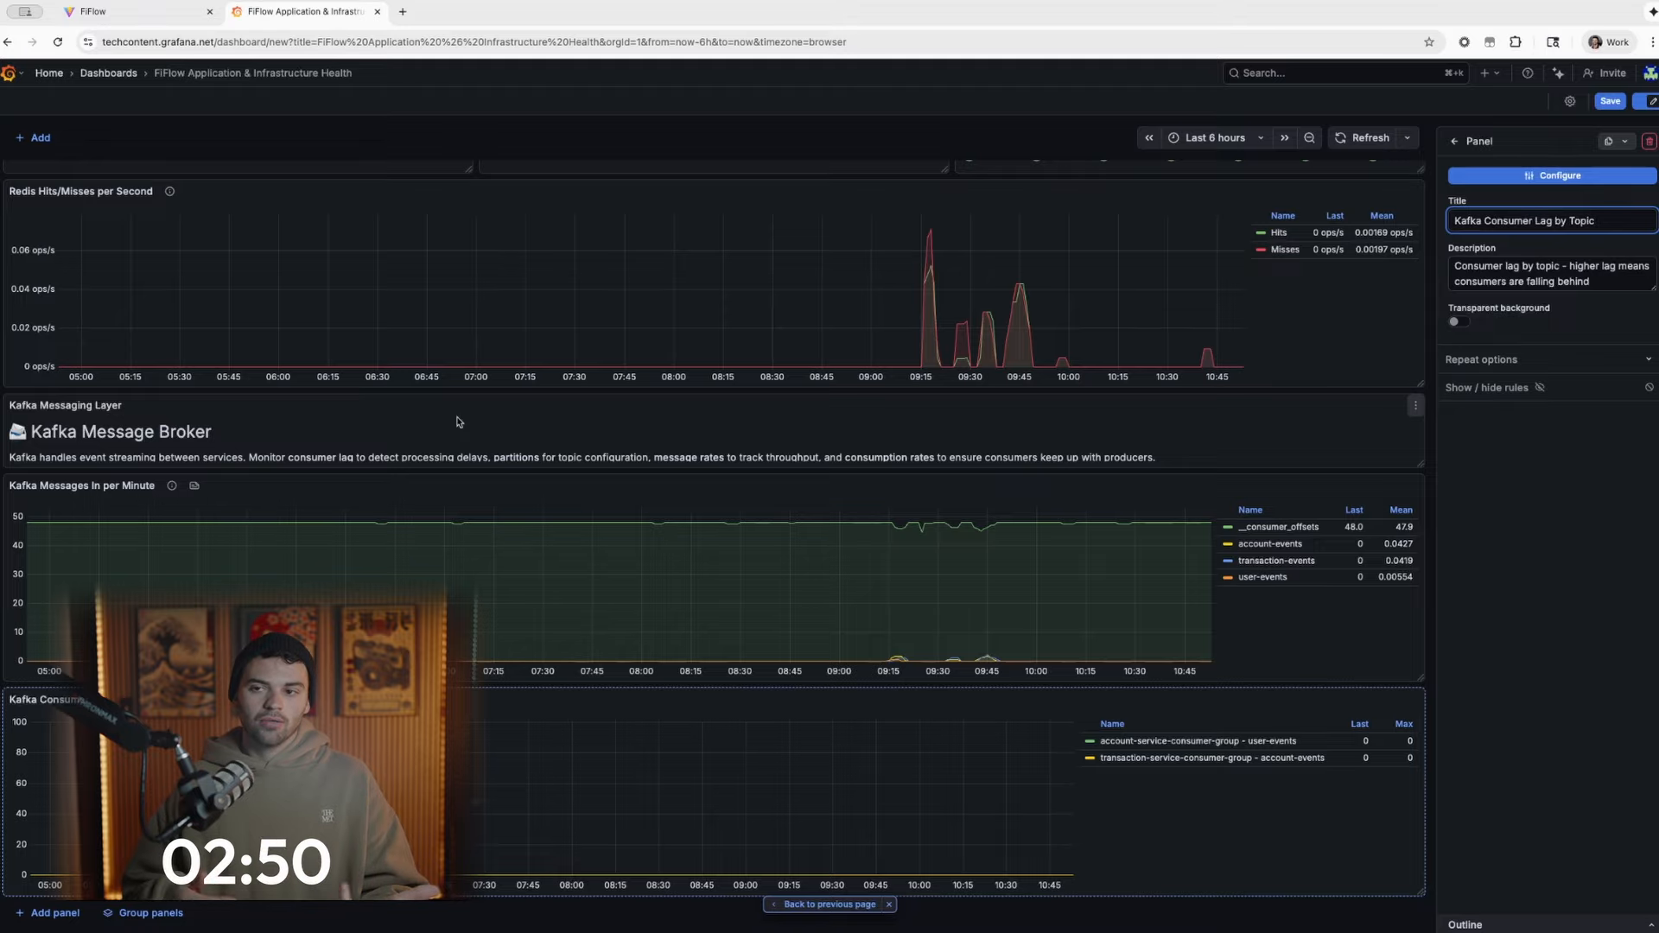
pyautogui.scroll(8, 458, 421)
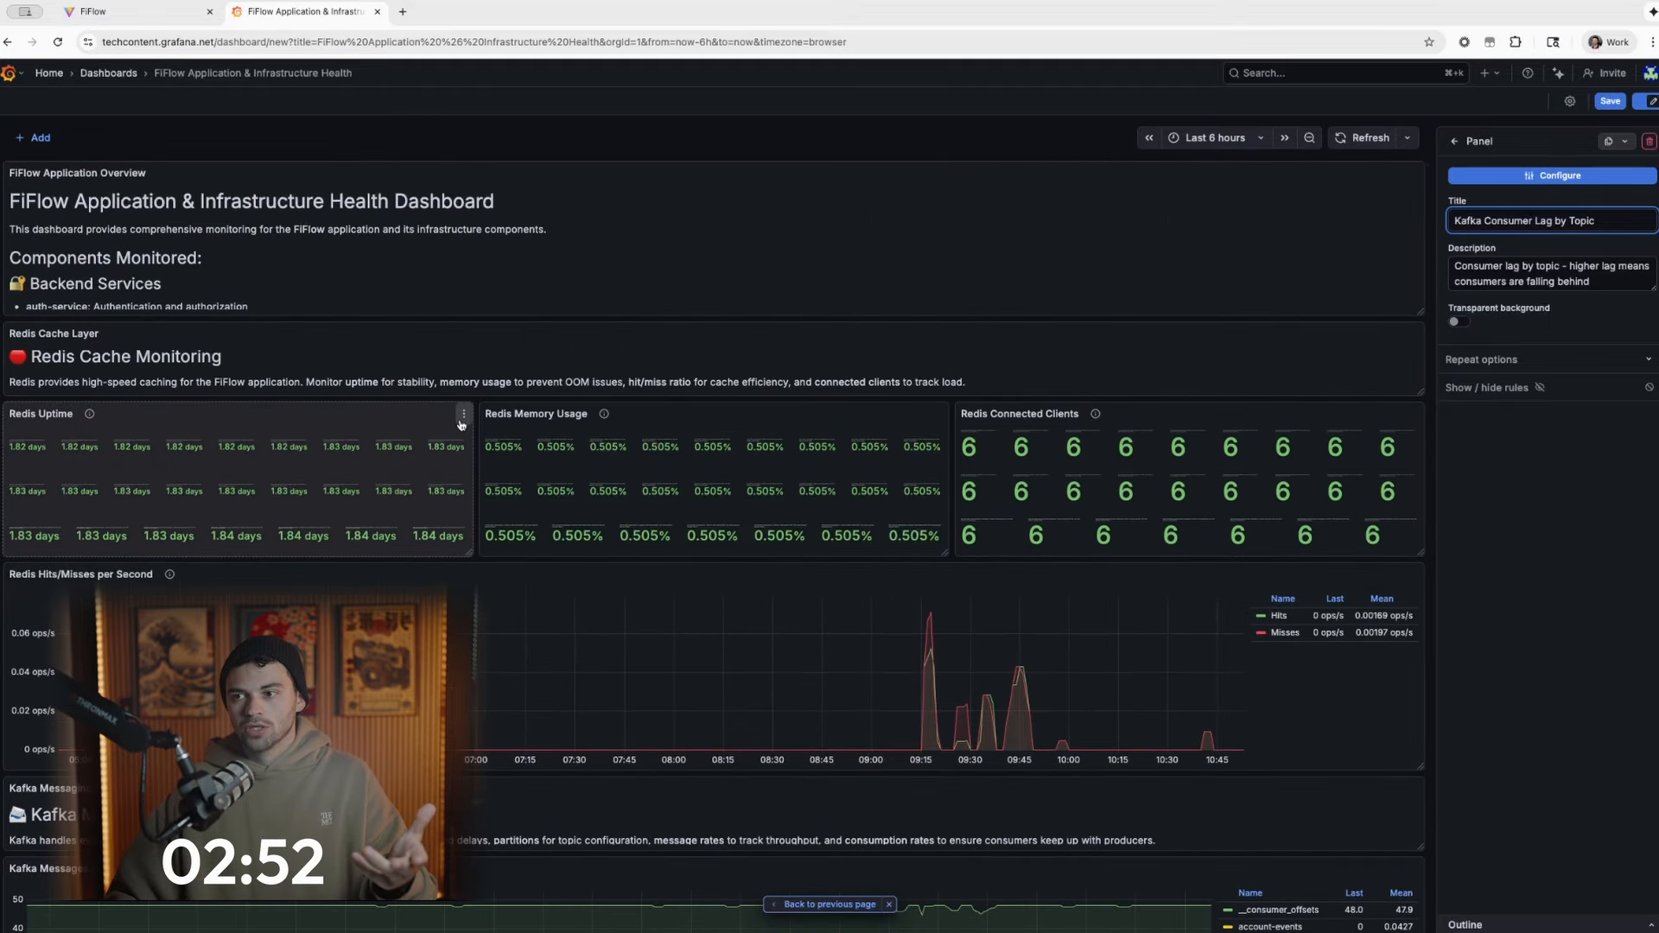
pyautogui.scroll(-3, 461, 424)
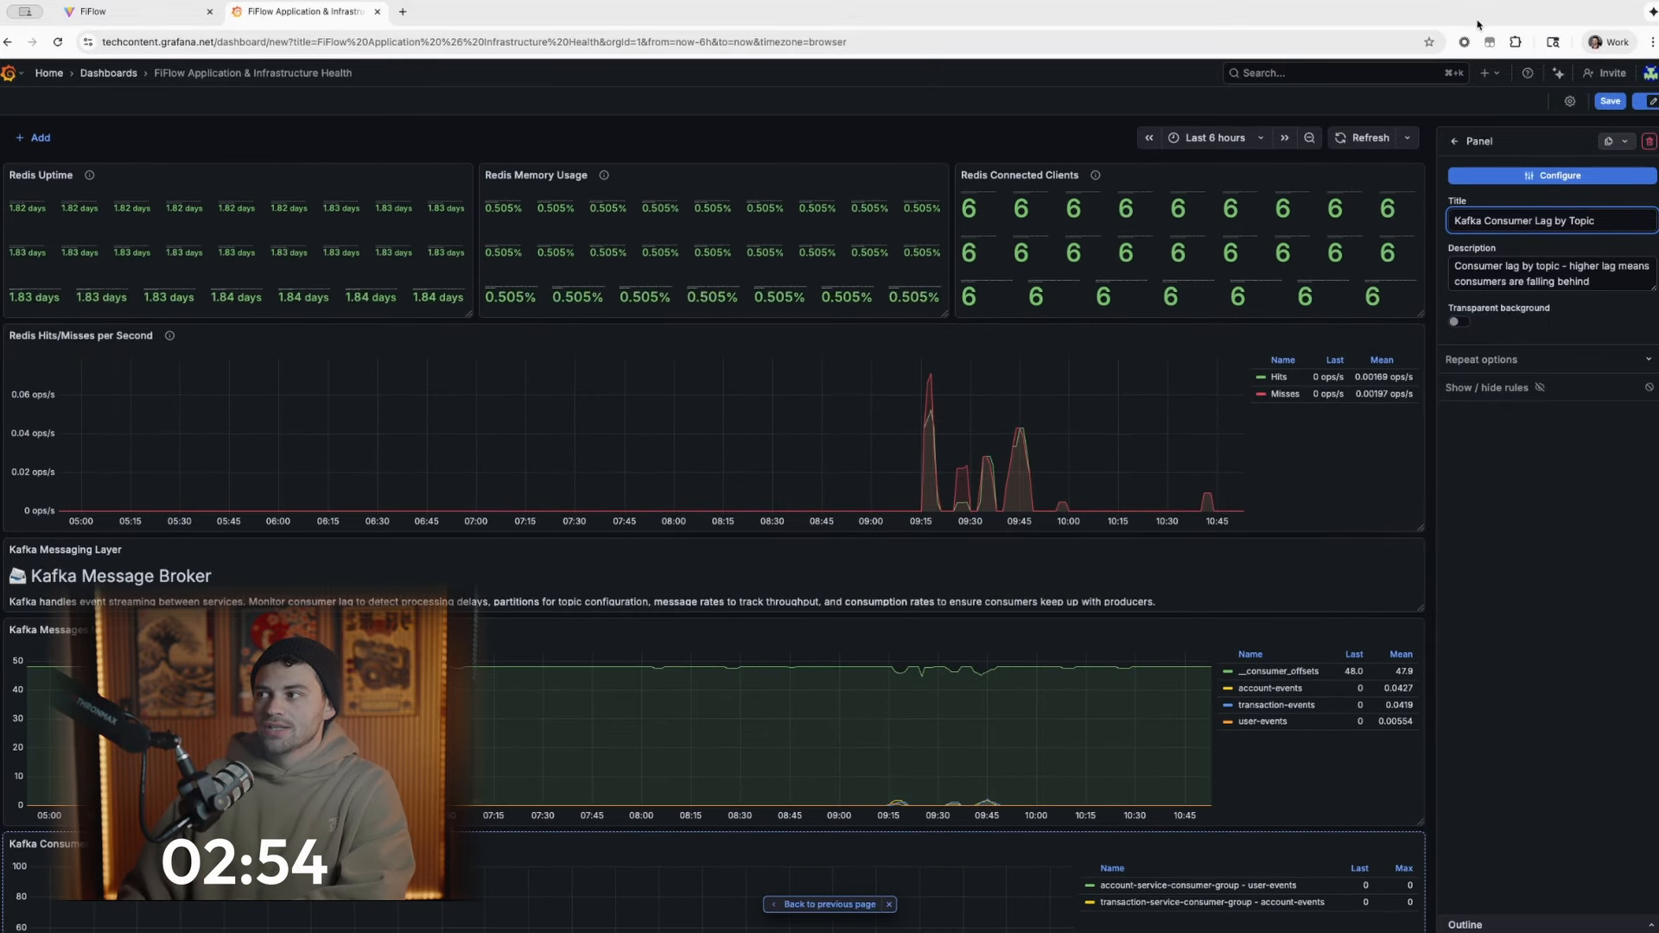
# - Check the assistant's progress, then examine the newly added Kafka and PostgreSQL panels with the conversation hidden again
pyautogui.click(1560, 73)
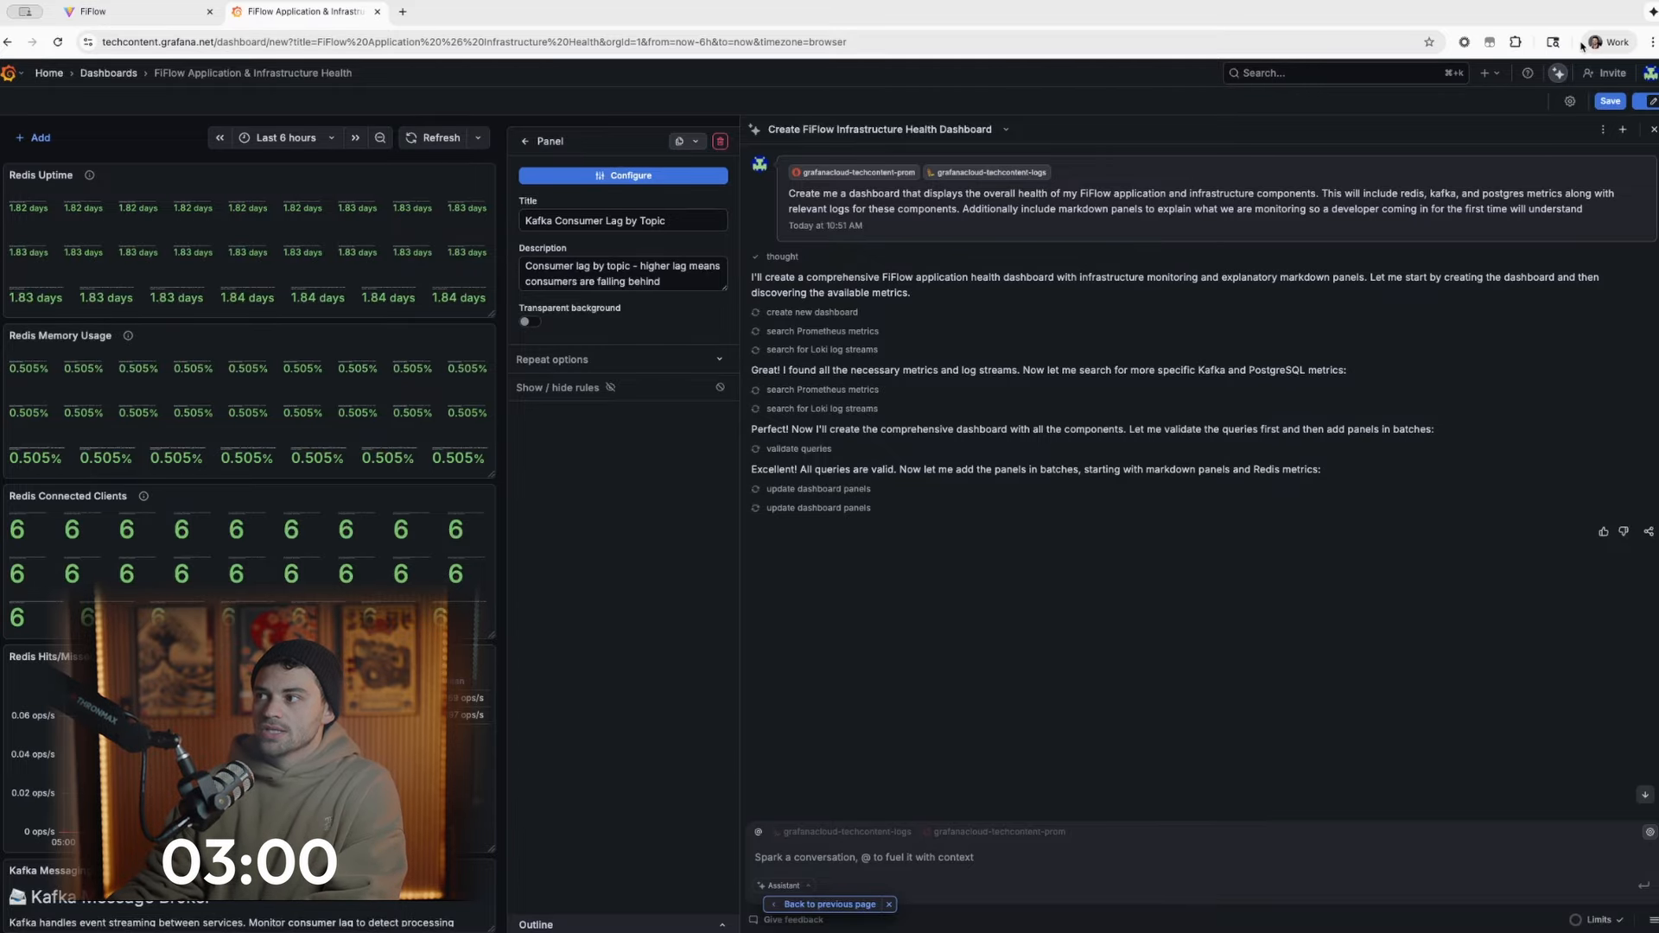
pyautogui.click(1562, 78)
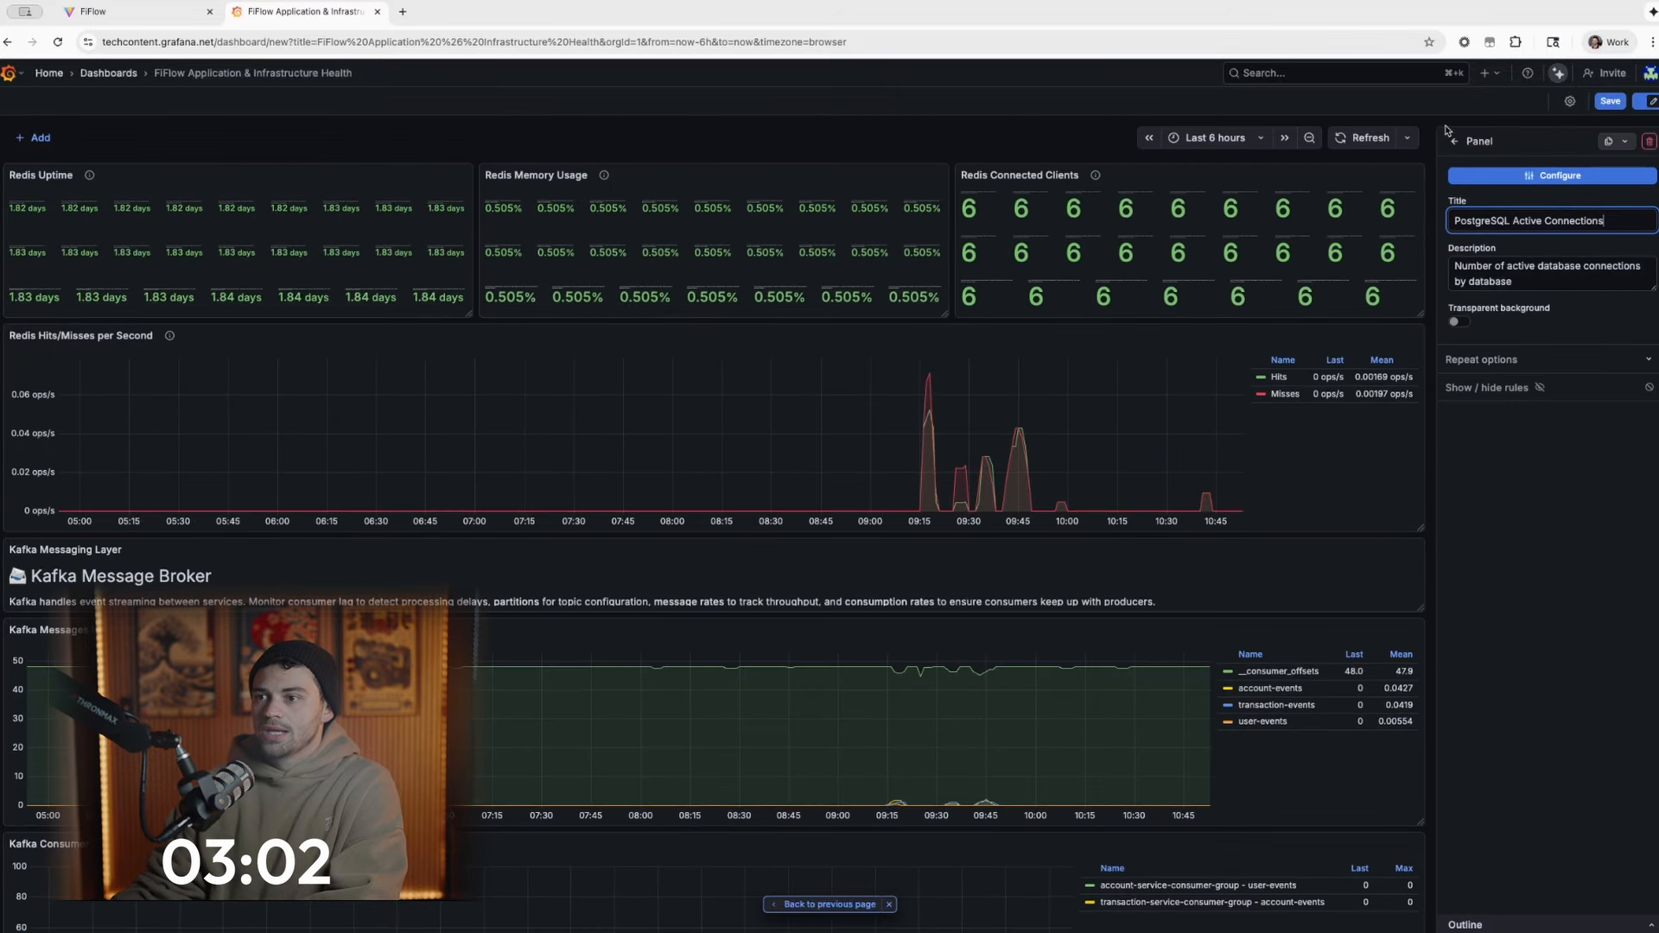
pyautogui.scroll(-12, 1087, 285)
pyautogui.scroll(15, 1088, 285)
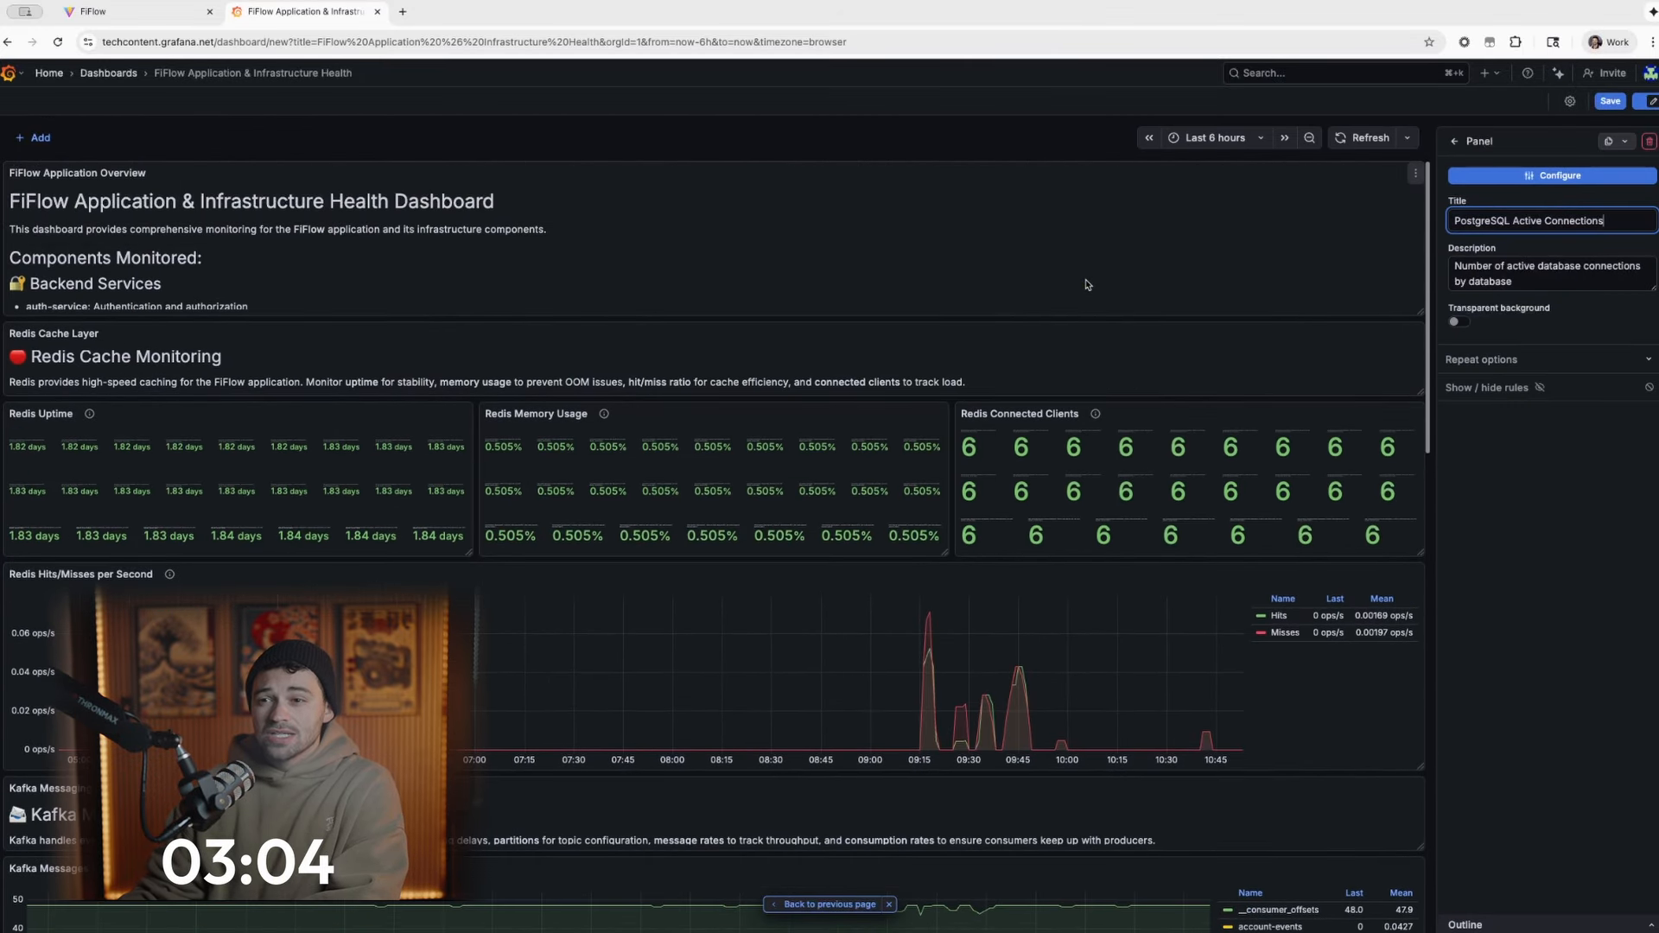
pyautogui.scroll(-3, 1087, 285)
pyautogui.scroll(4, 1064, 293)
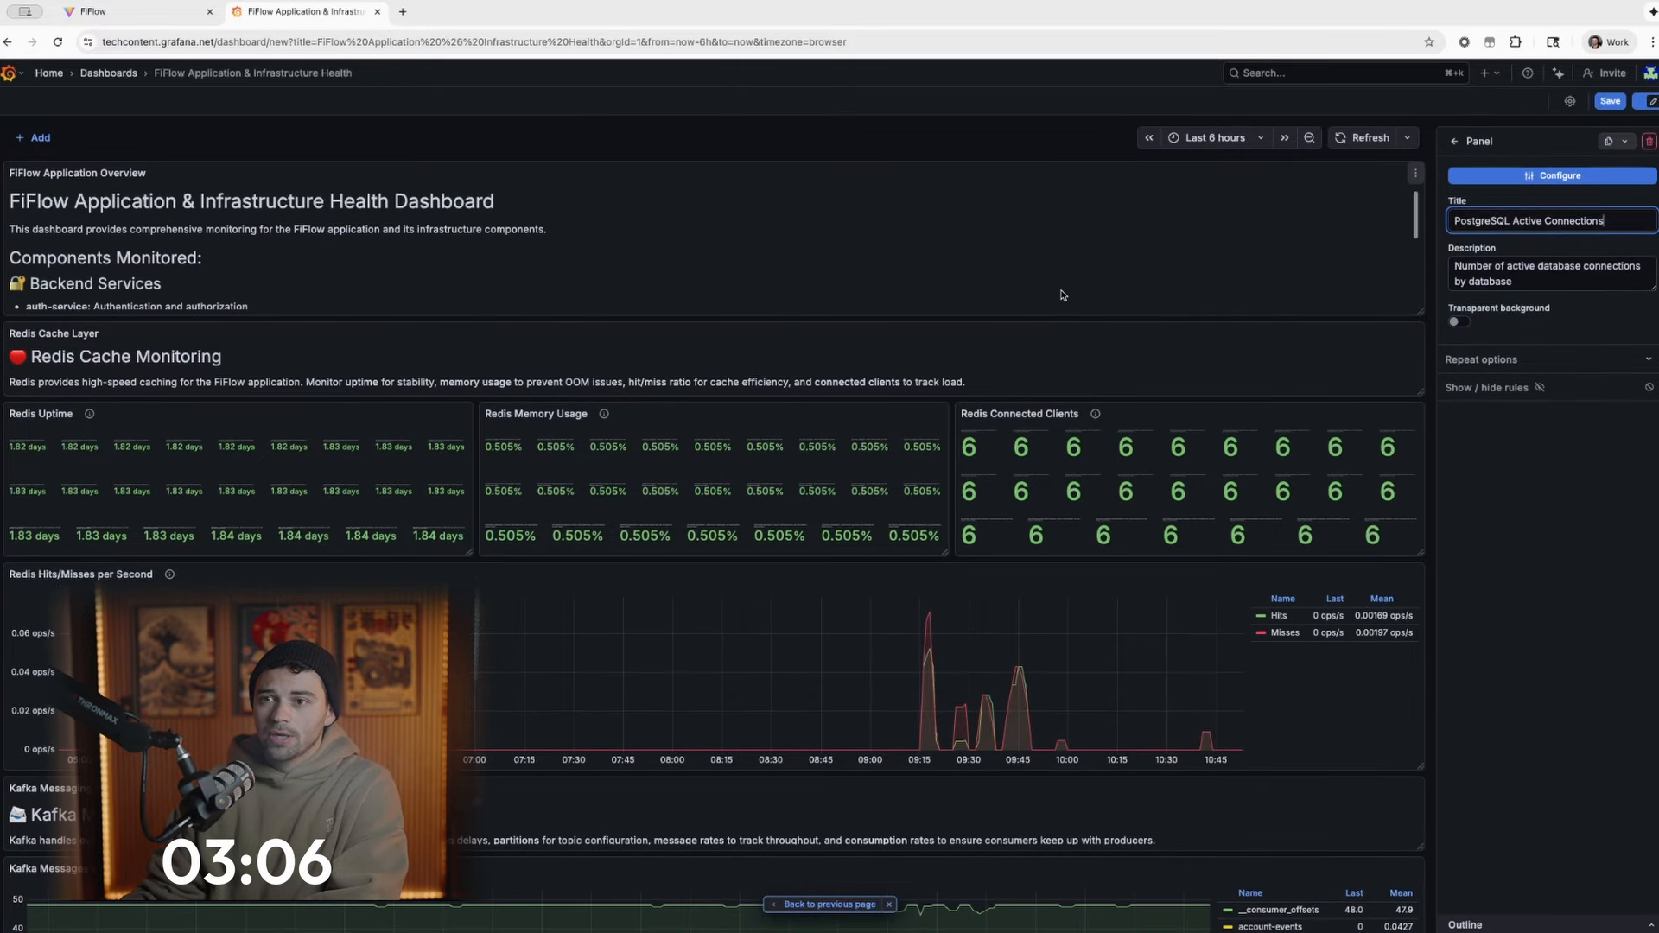
pyautogui.scroll(-10, 1070, 374)
pyautogui.scroll(10, 1075, 371)
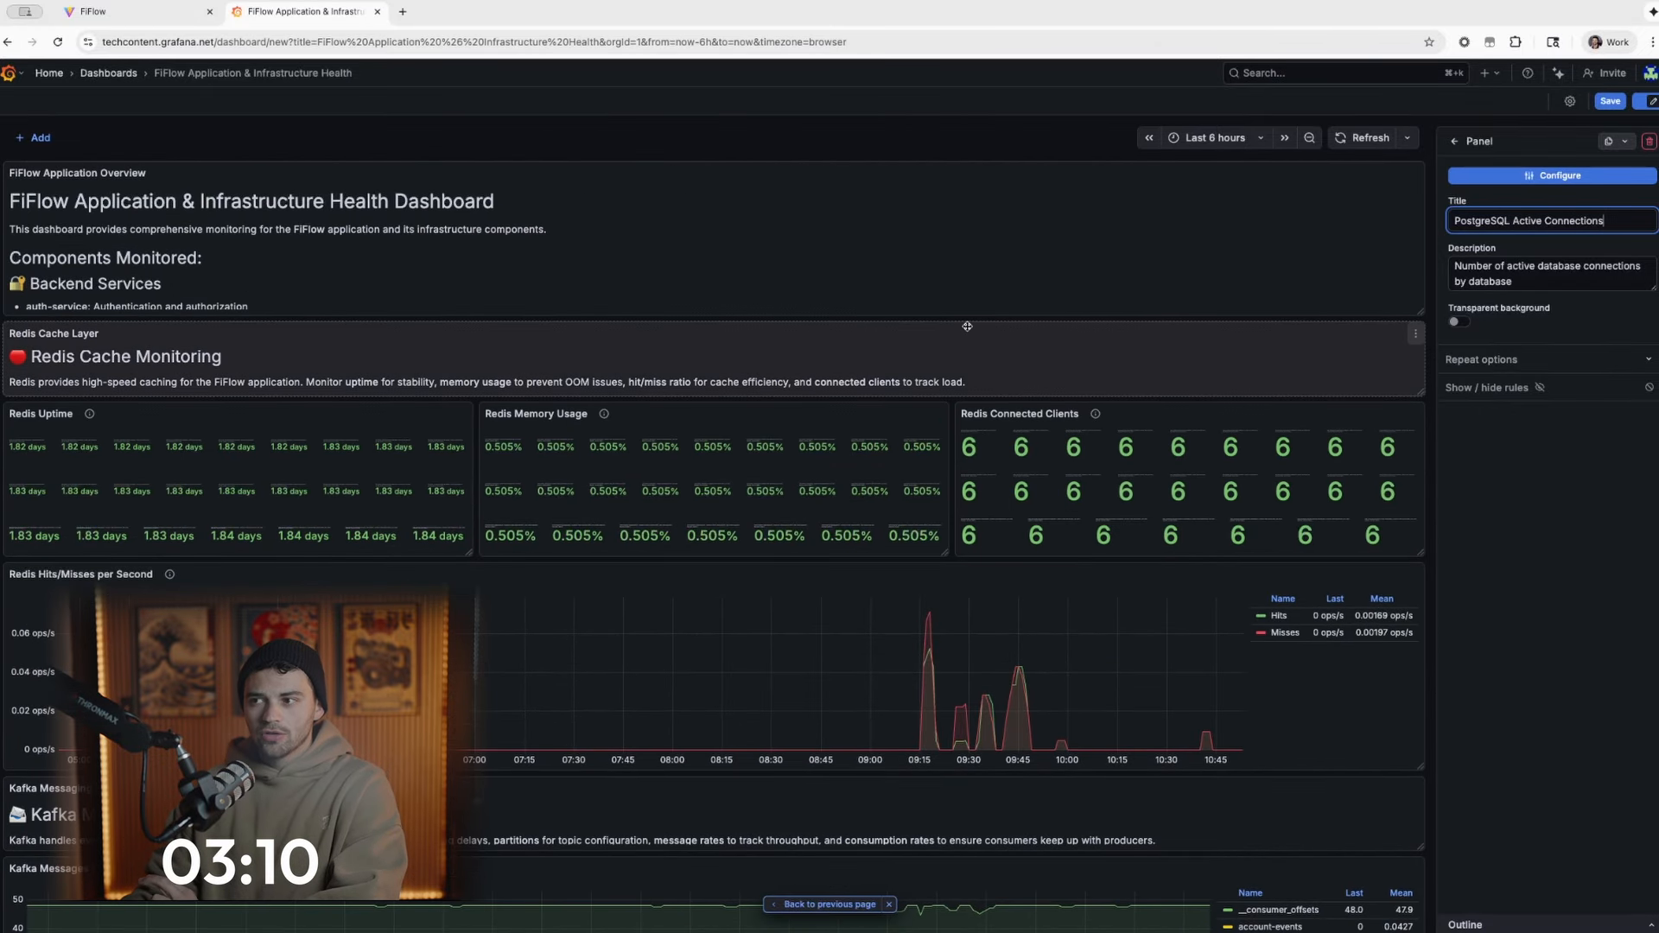
pyautogui.scroll(-15, 968, 323)
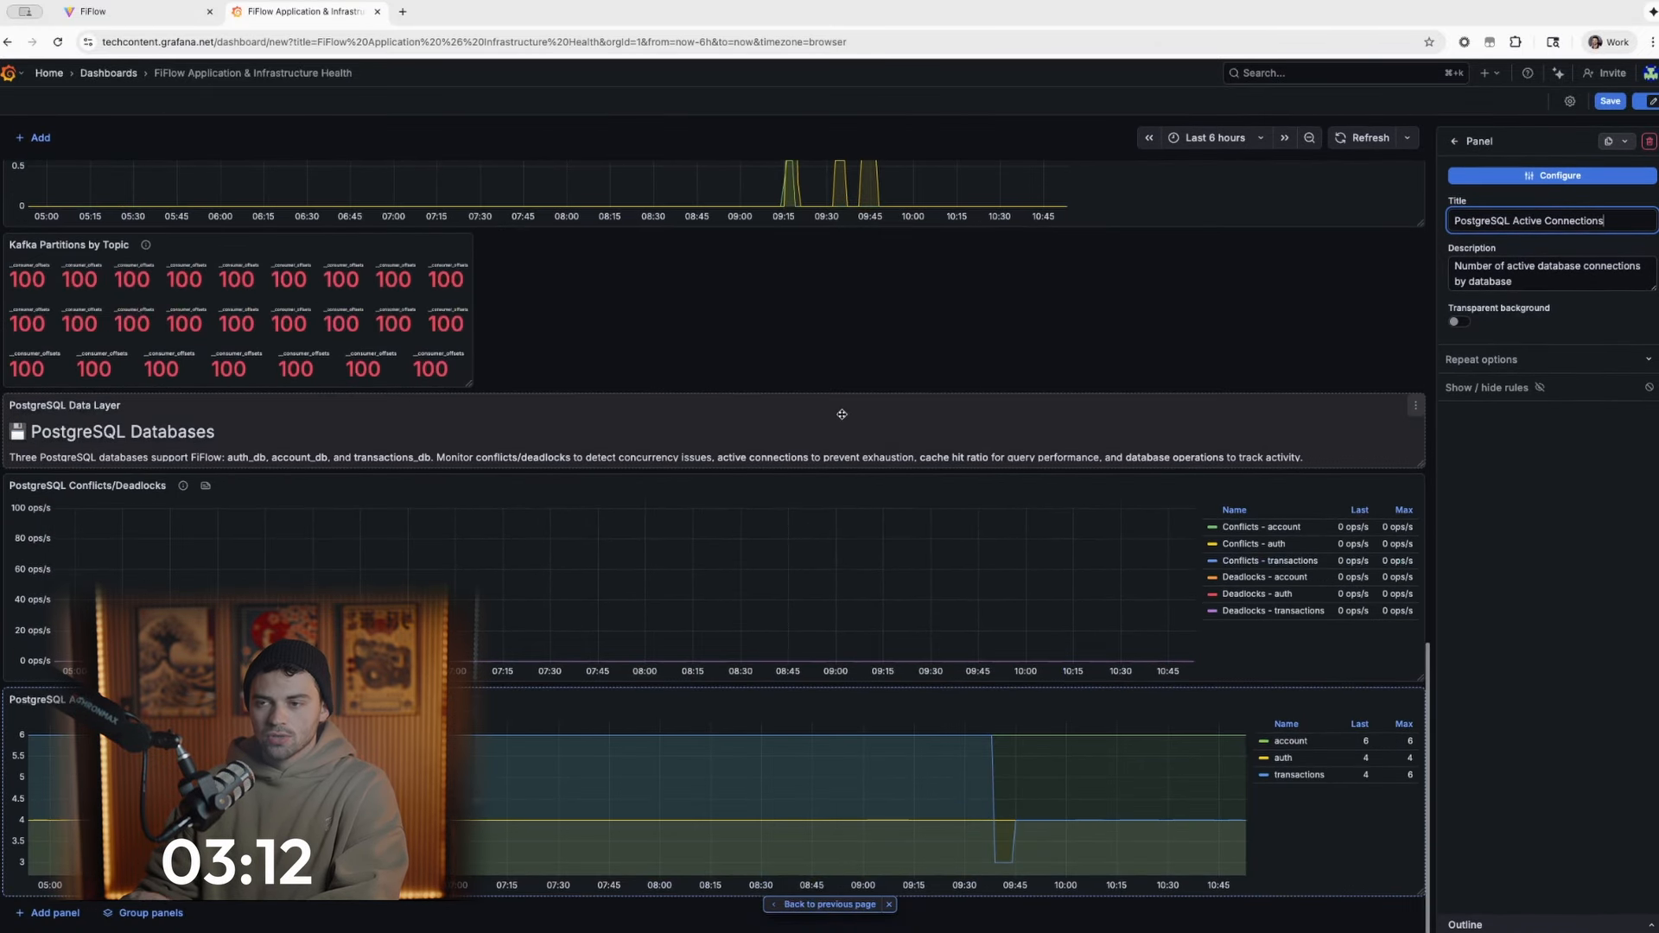
pyautogui.scroll(12, 591, 370)
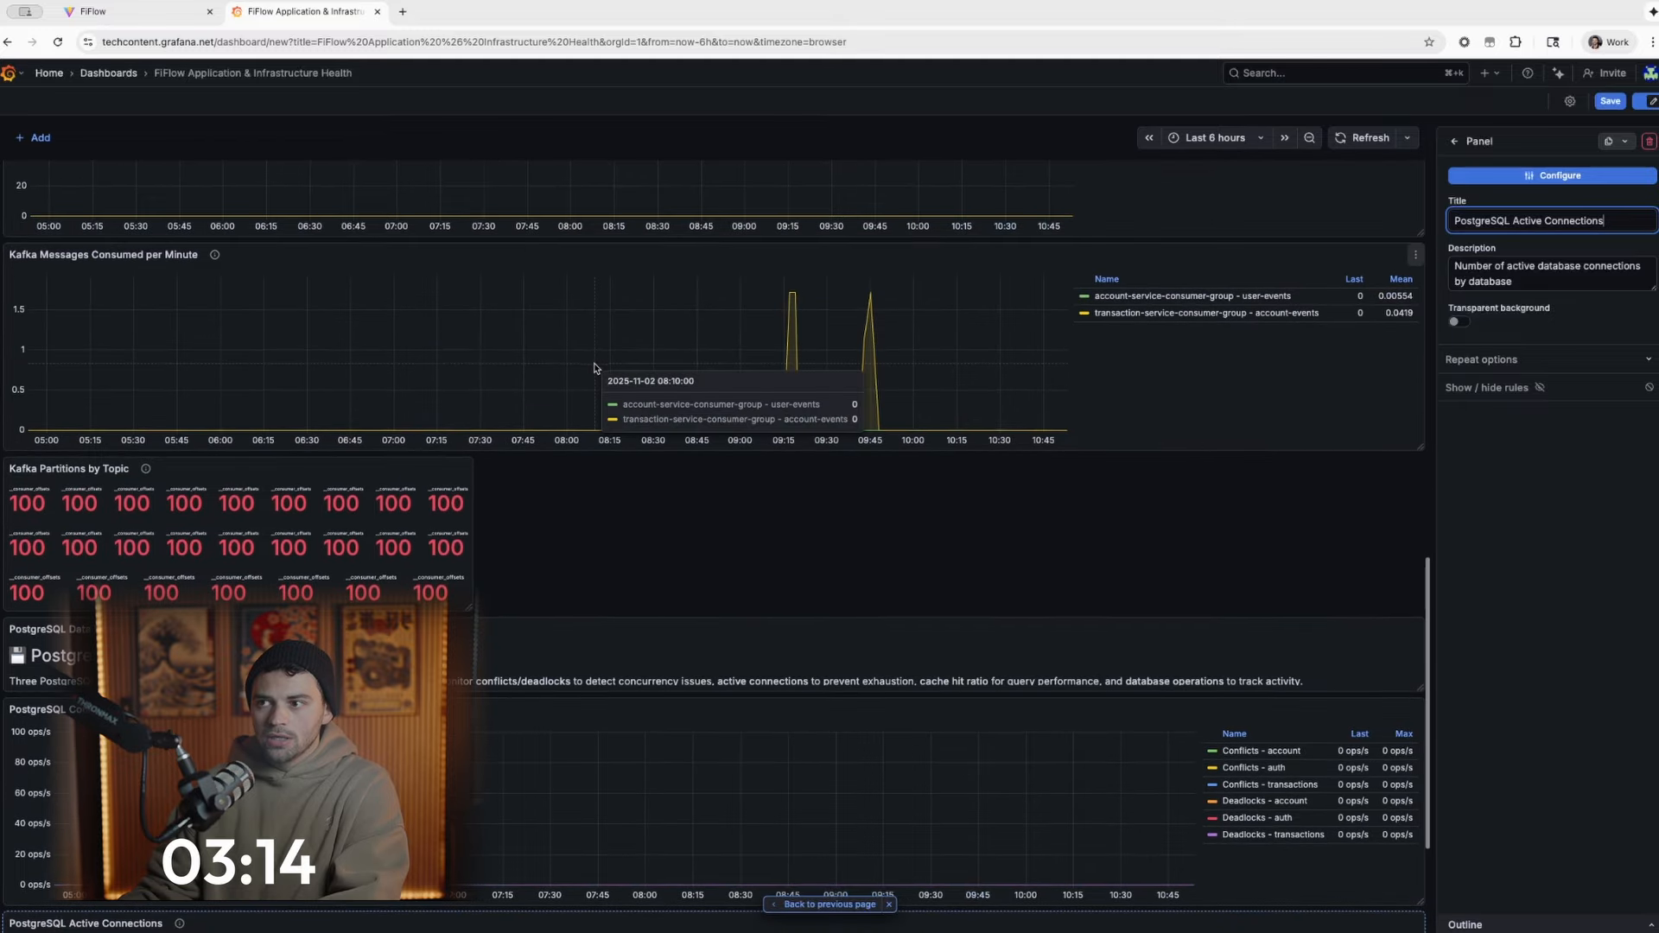
pyautogui.scroll(-1, 583, 507)
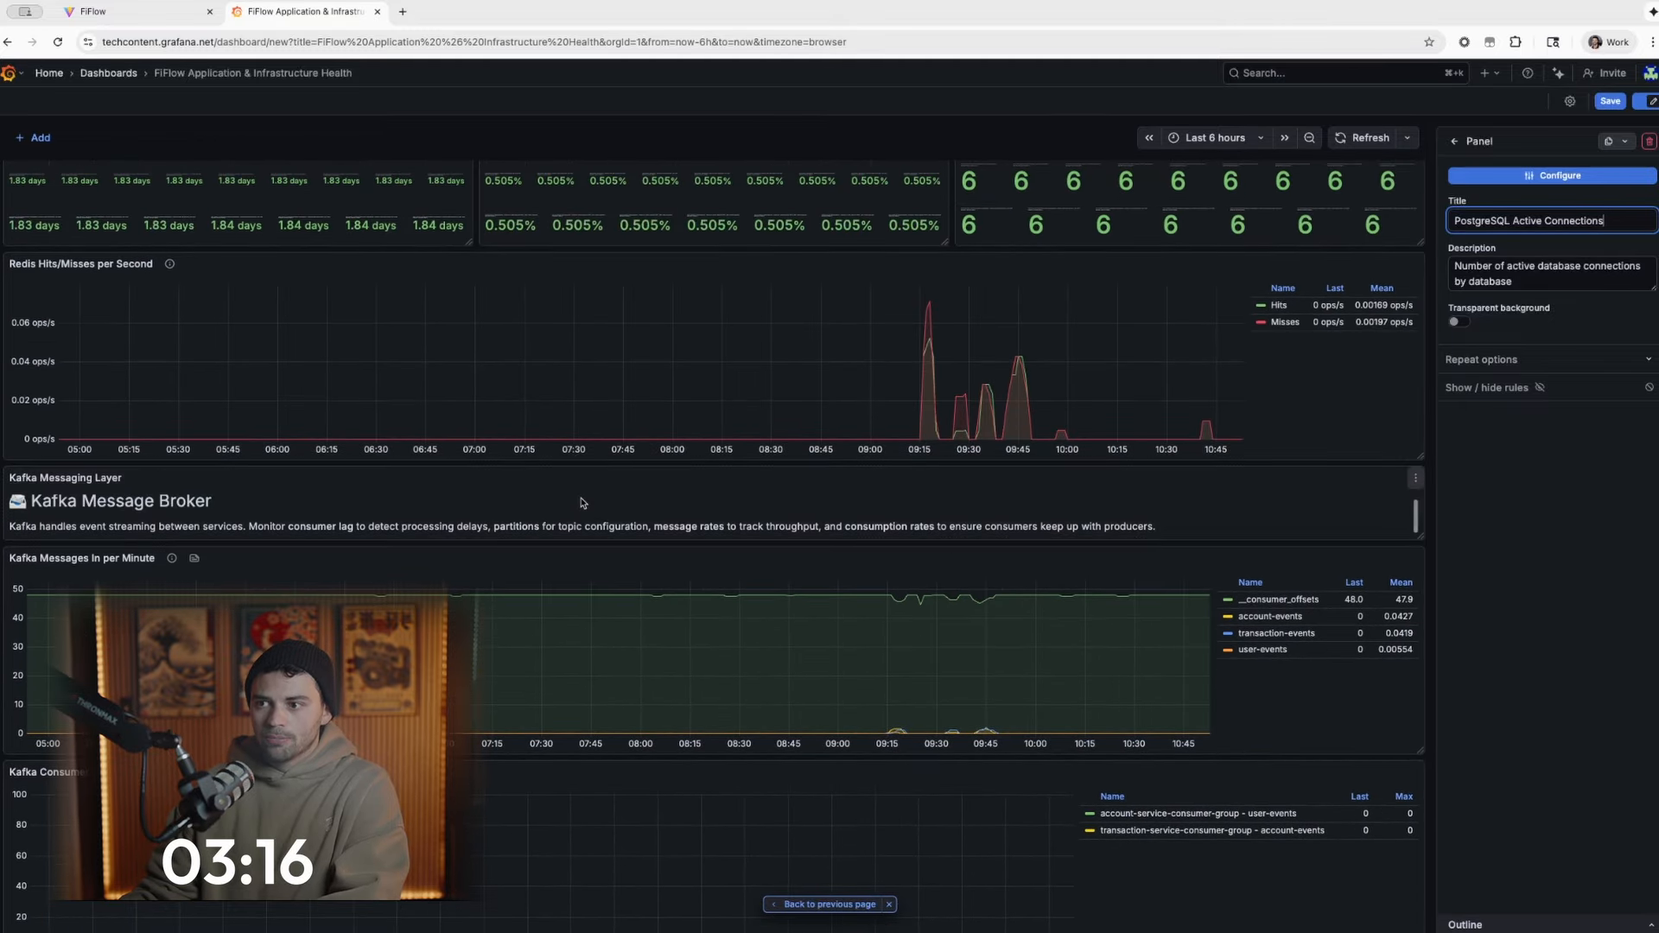
# - Review the PostgreSQL panels, the backend services error logs and the Redis and Kafka infrastructure logs
pyautogui.scroll(-10, 581, 499)
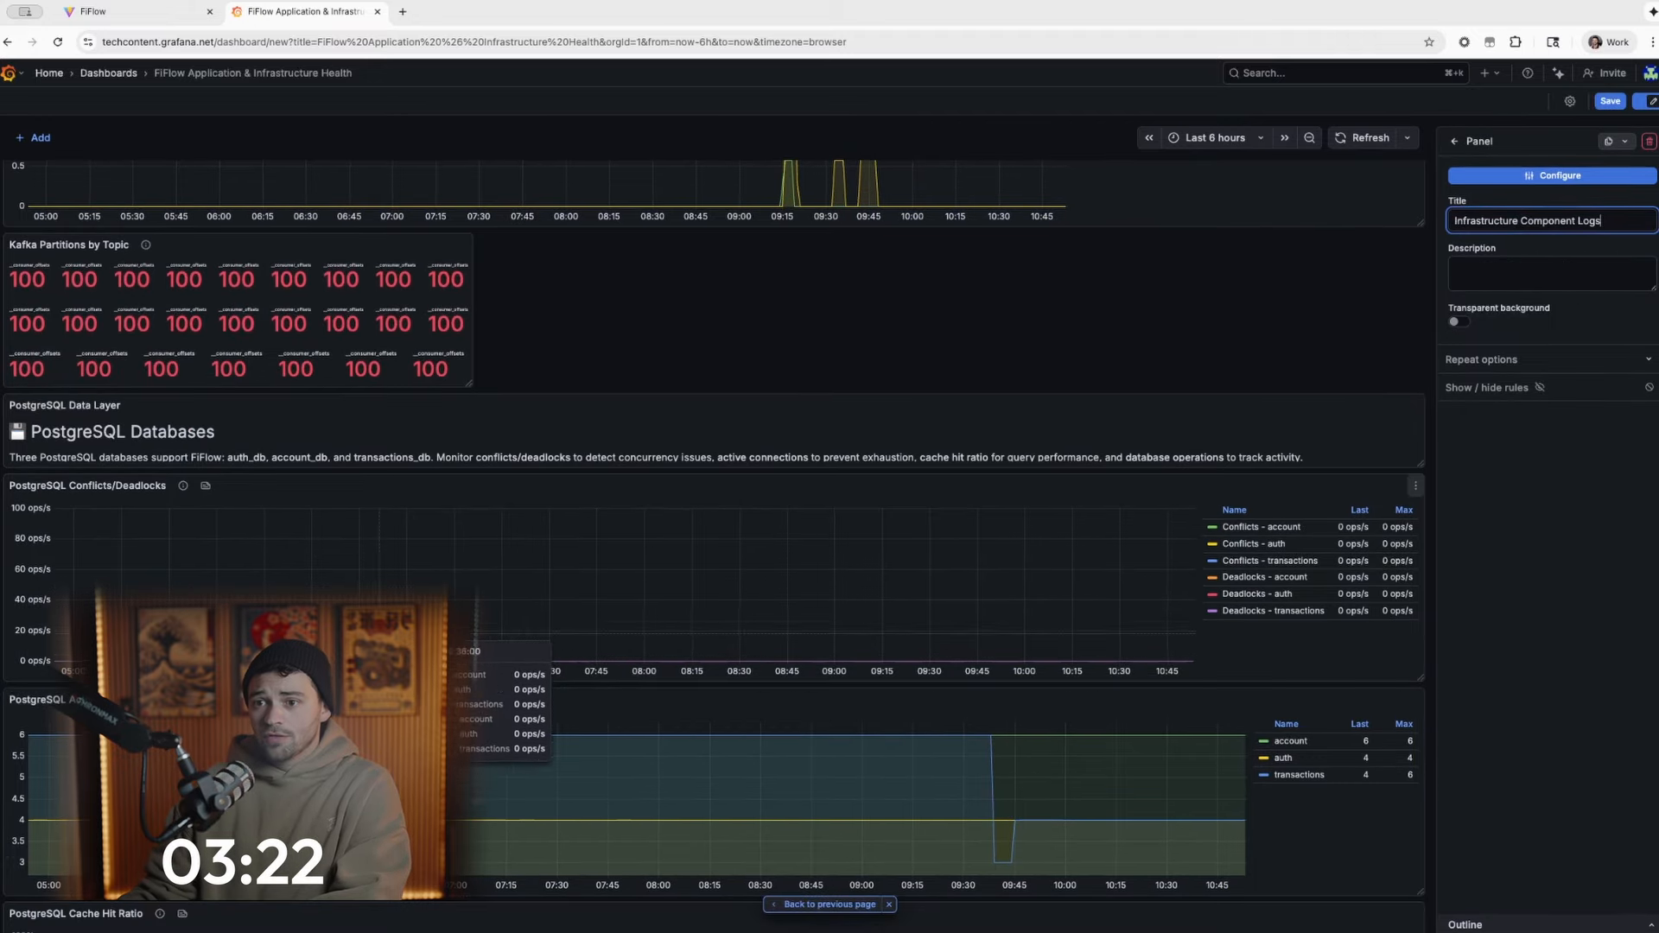
pyautogui.scroll(-5, 397, 570)
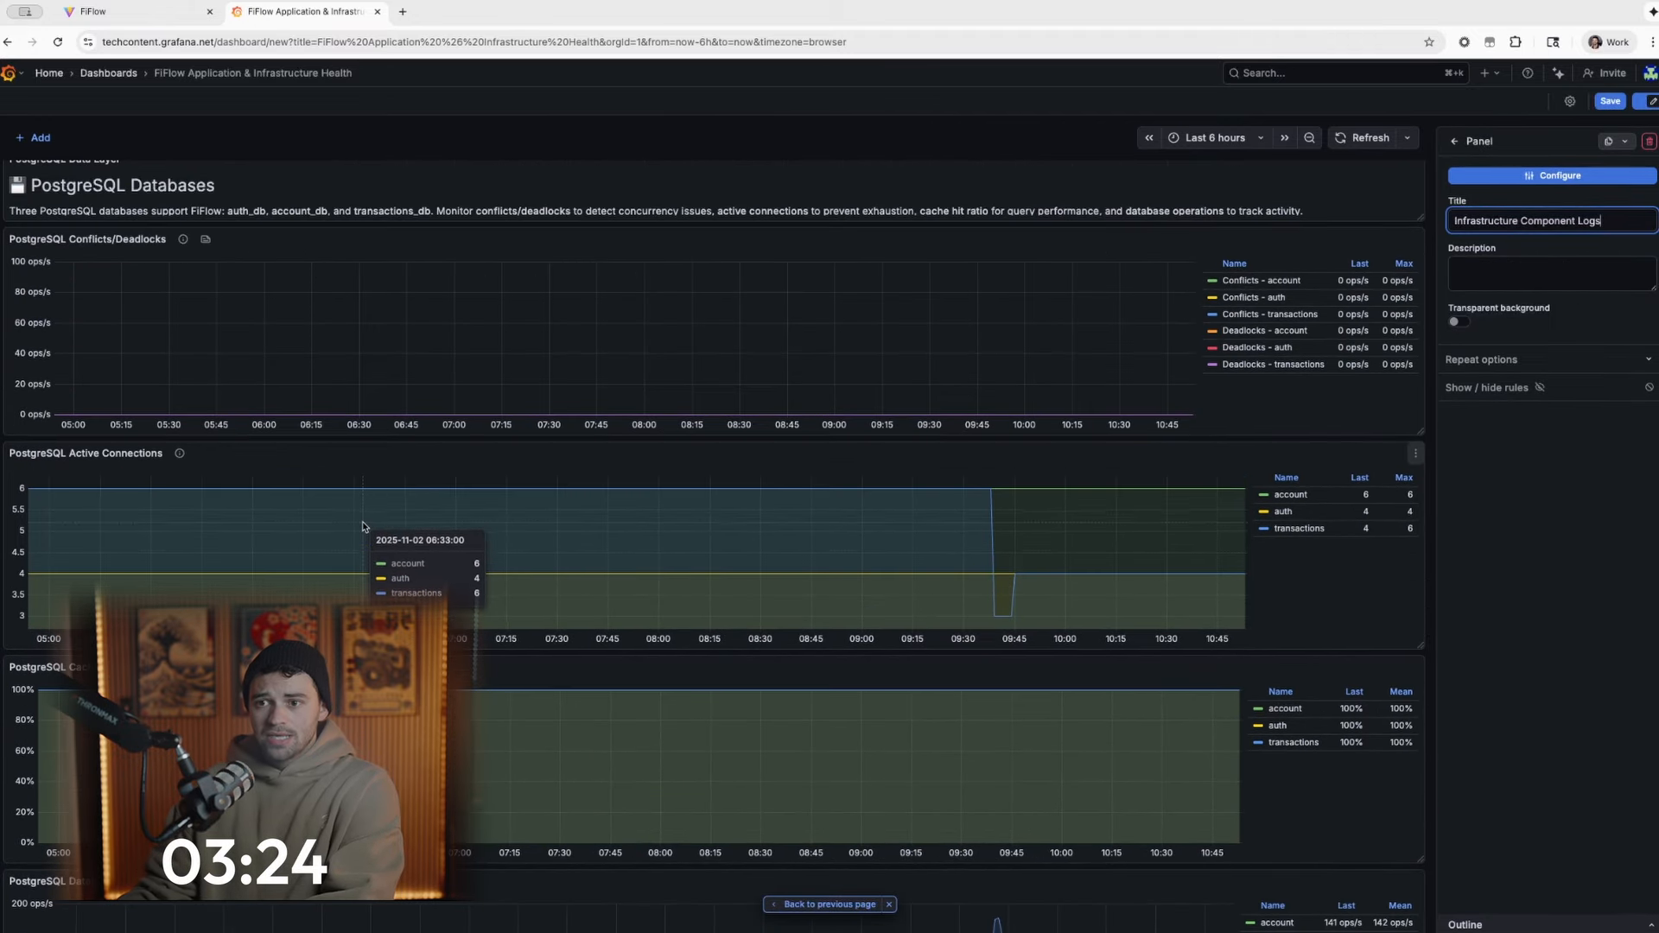
pyautogui.scroll(-5, 383, 529)
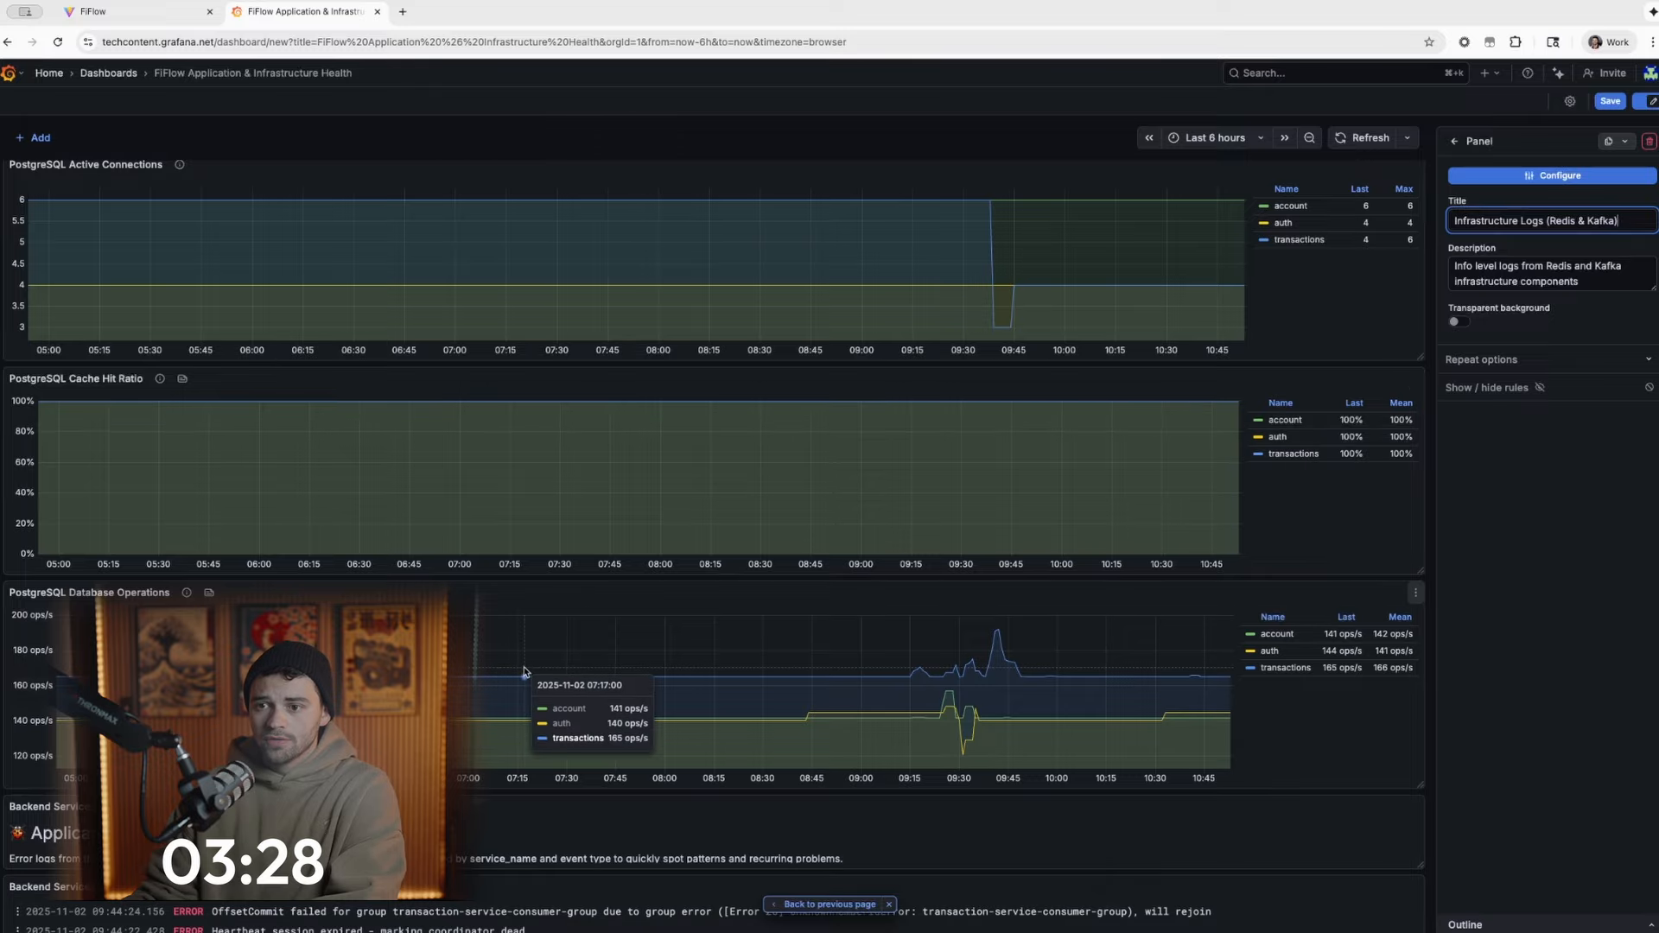
pyautogui.scroll(-3, 714, 518)
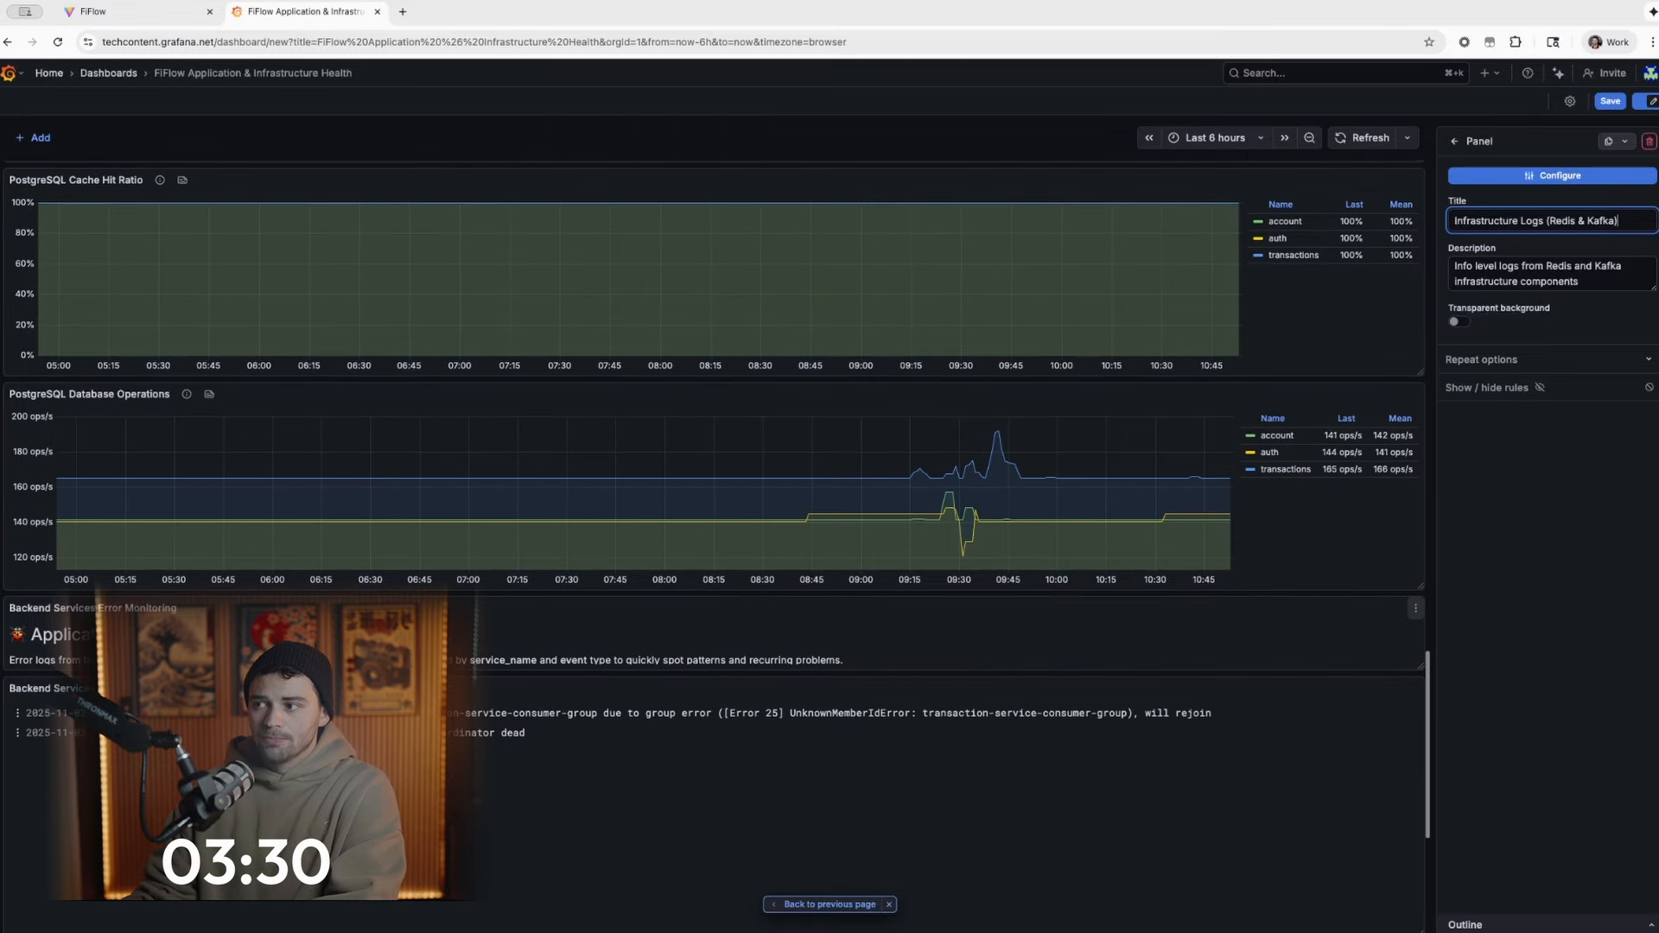
pyautogui.scroll(-3, 400, 577)
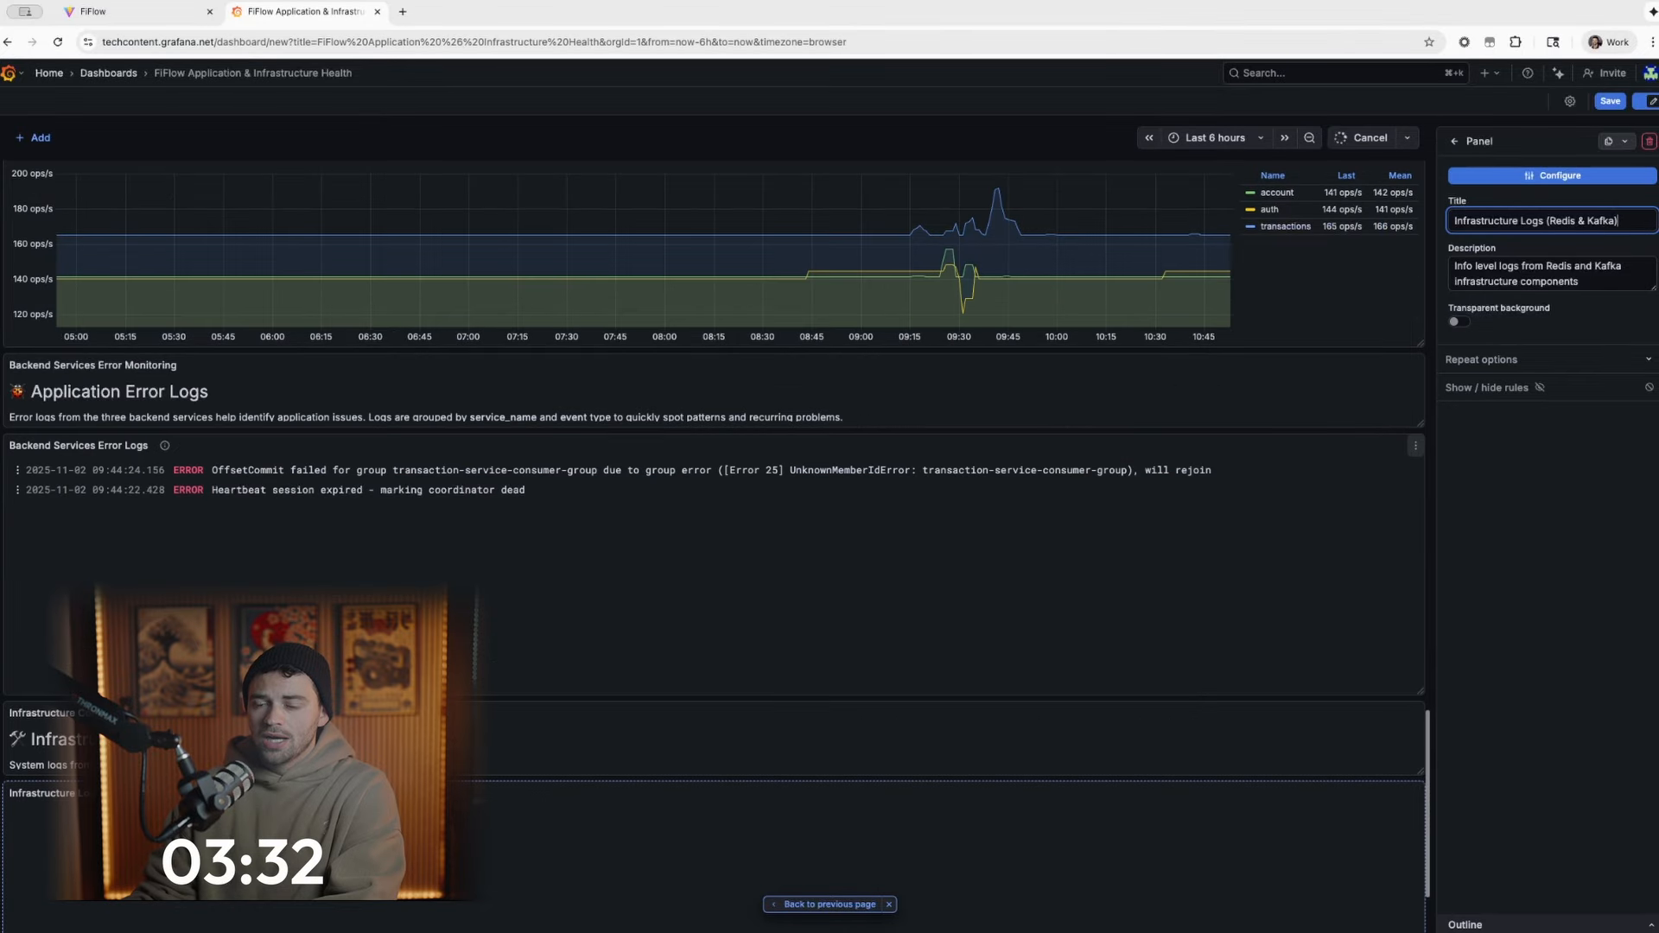
pyautogui.scroll(-2, 337, 584)
pyautogui.scroll(-1, 371, 678)
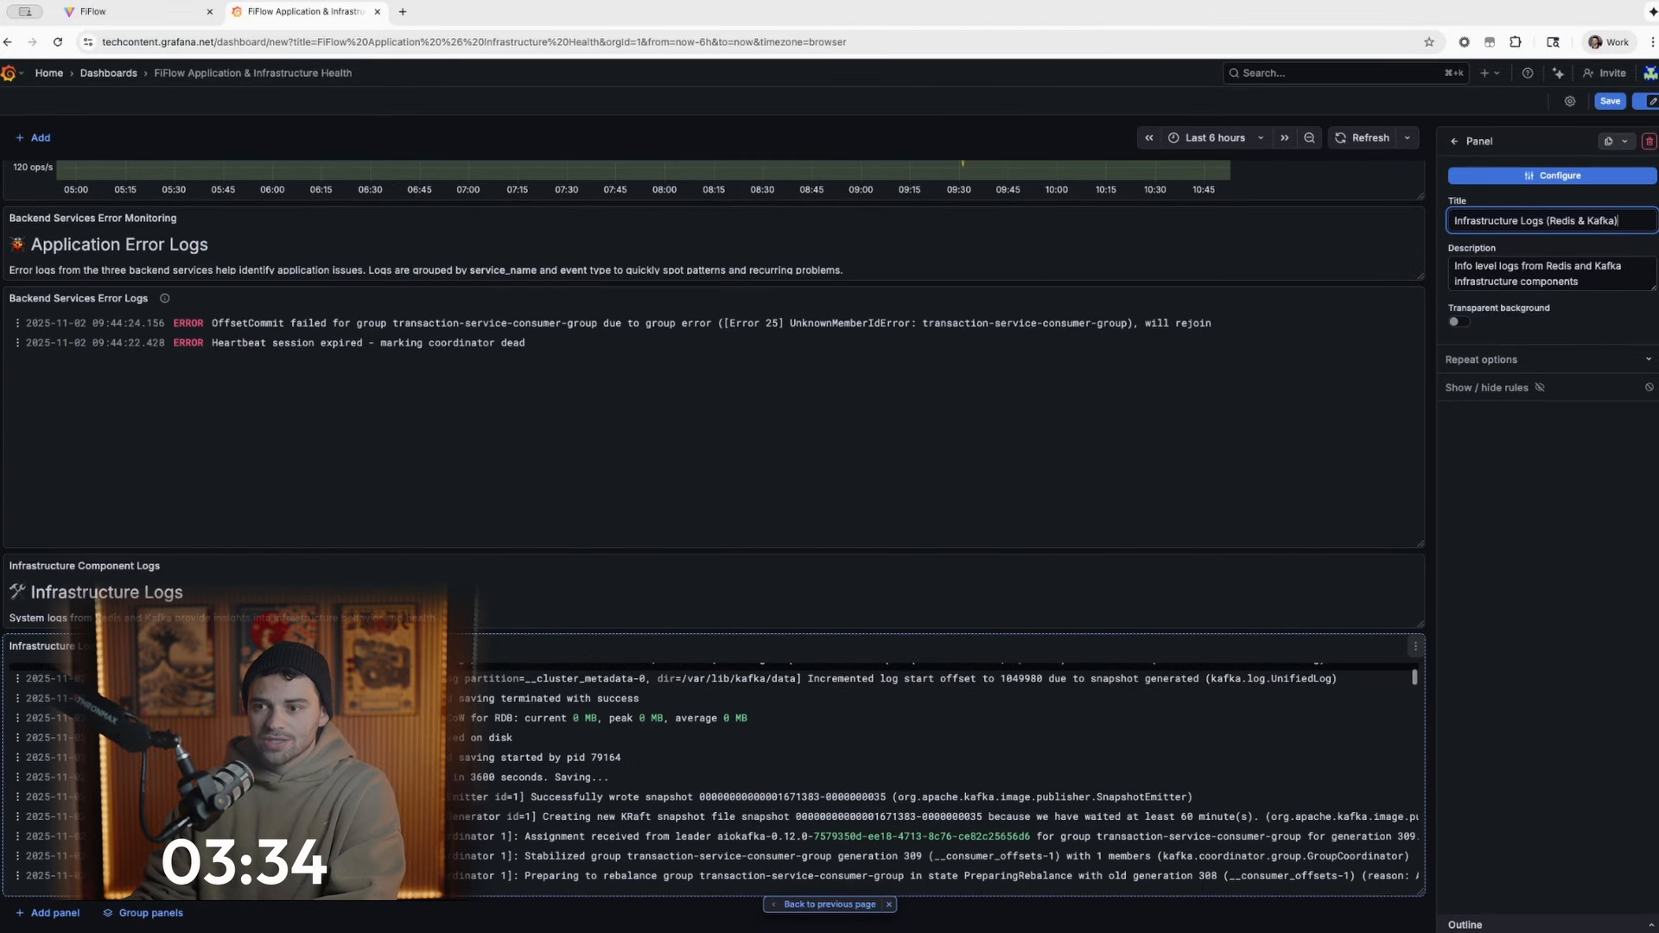
pyautogui.scroll(1, 380, 678)
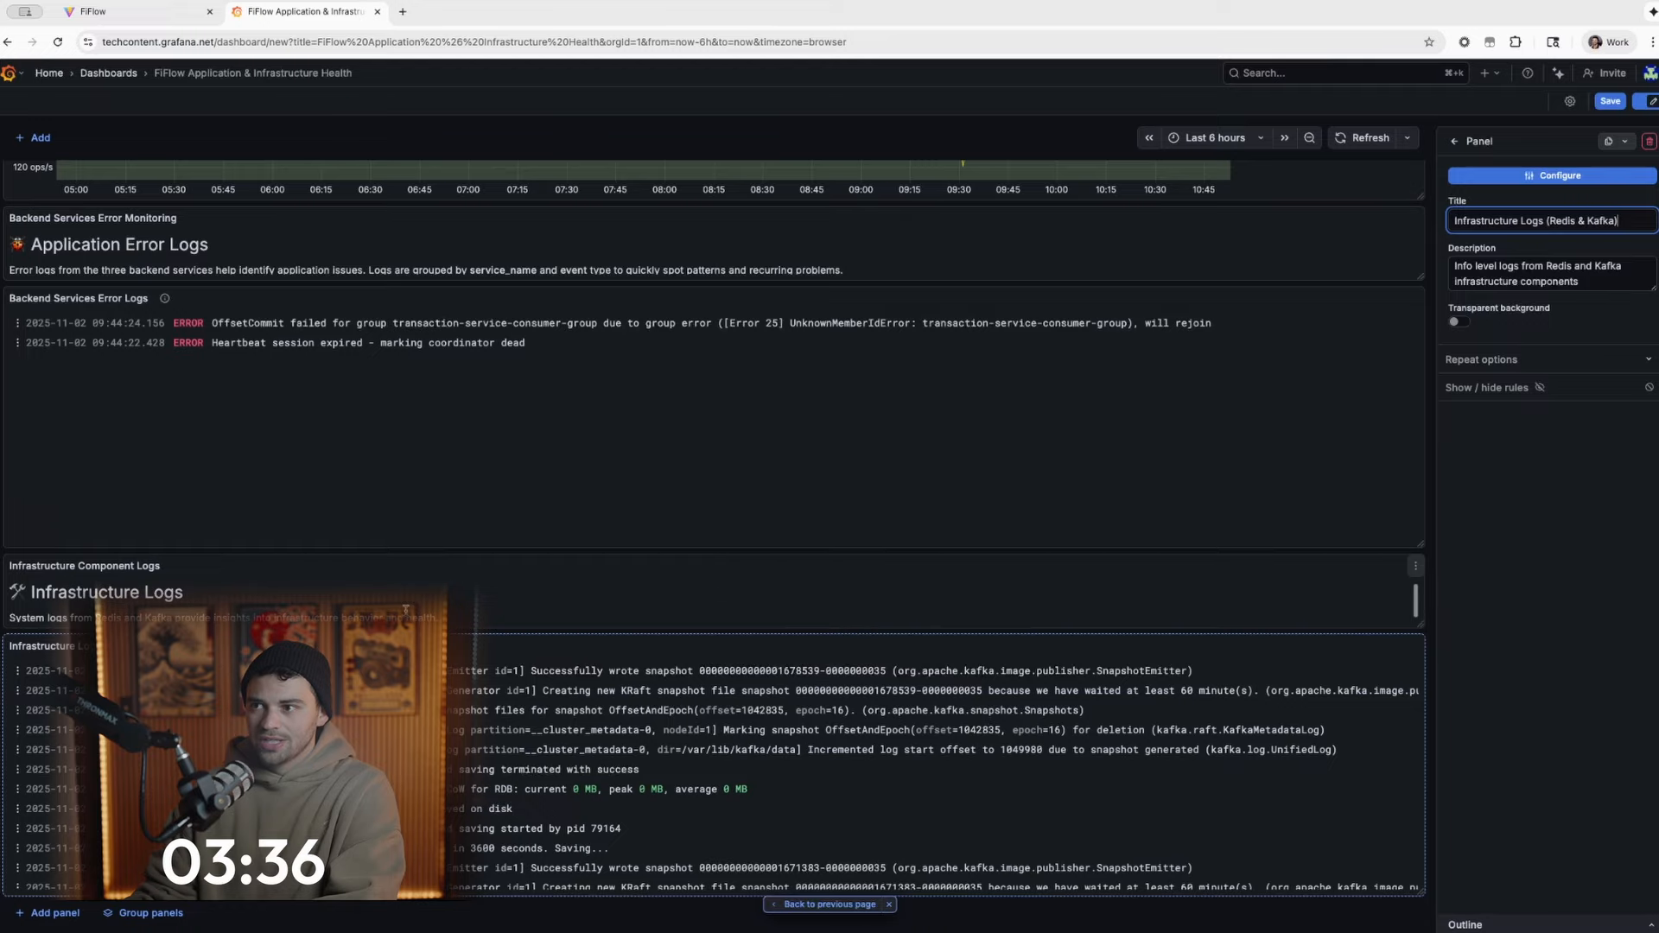
pyautogui.scroll(10, 553, 572)
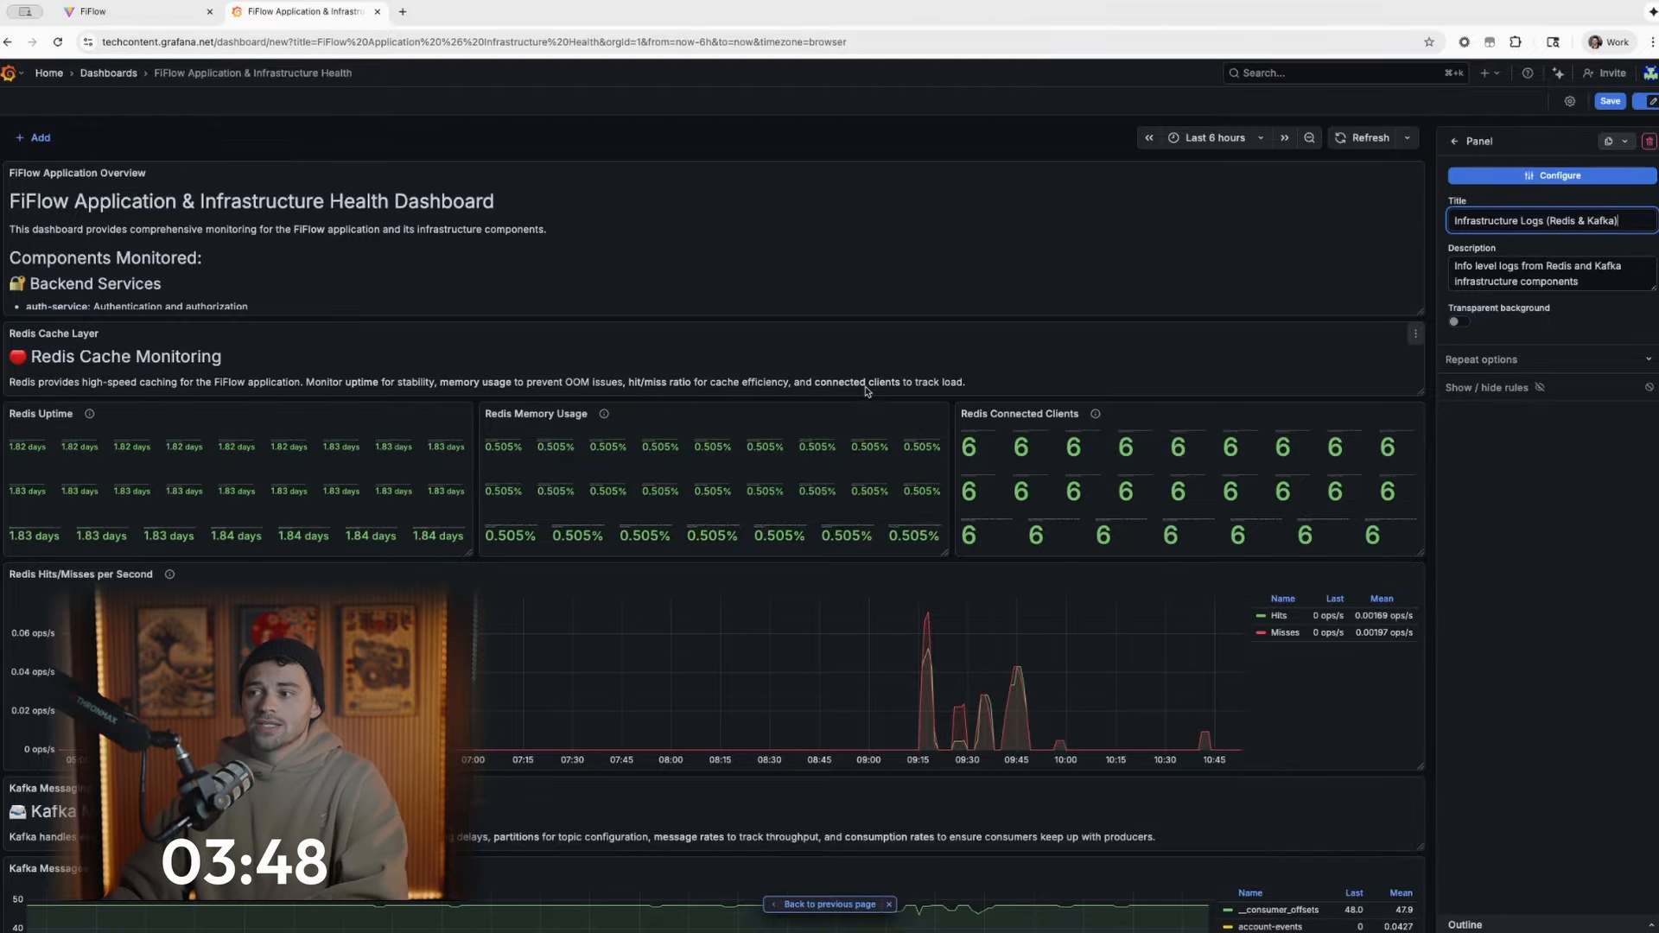
# - Recheck the backend services error logs and read through the FiFlow Application Overview text panel
pyautogui.scroll(-15, 865, 400)
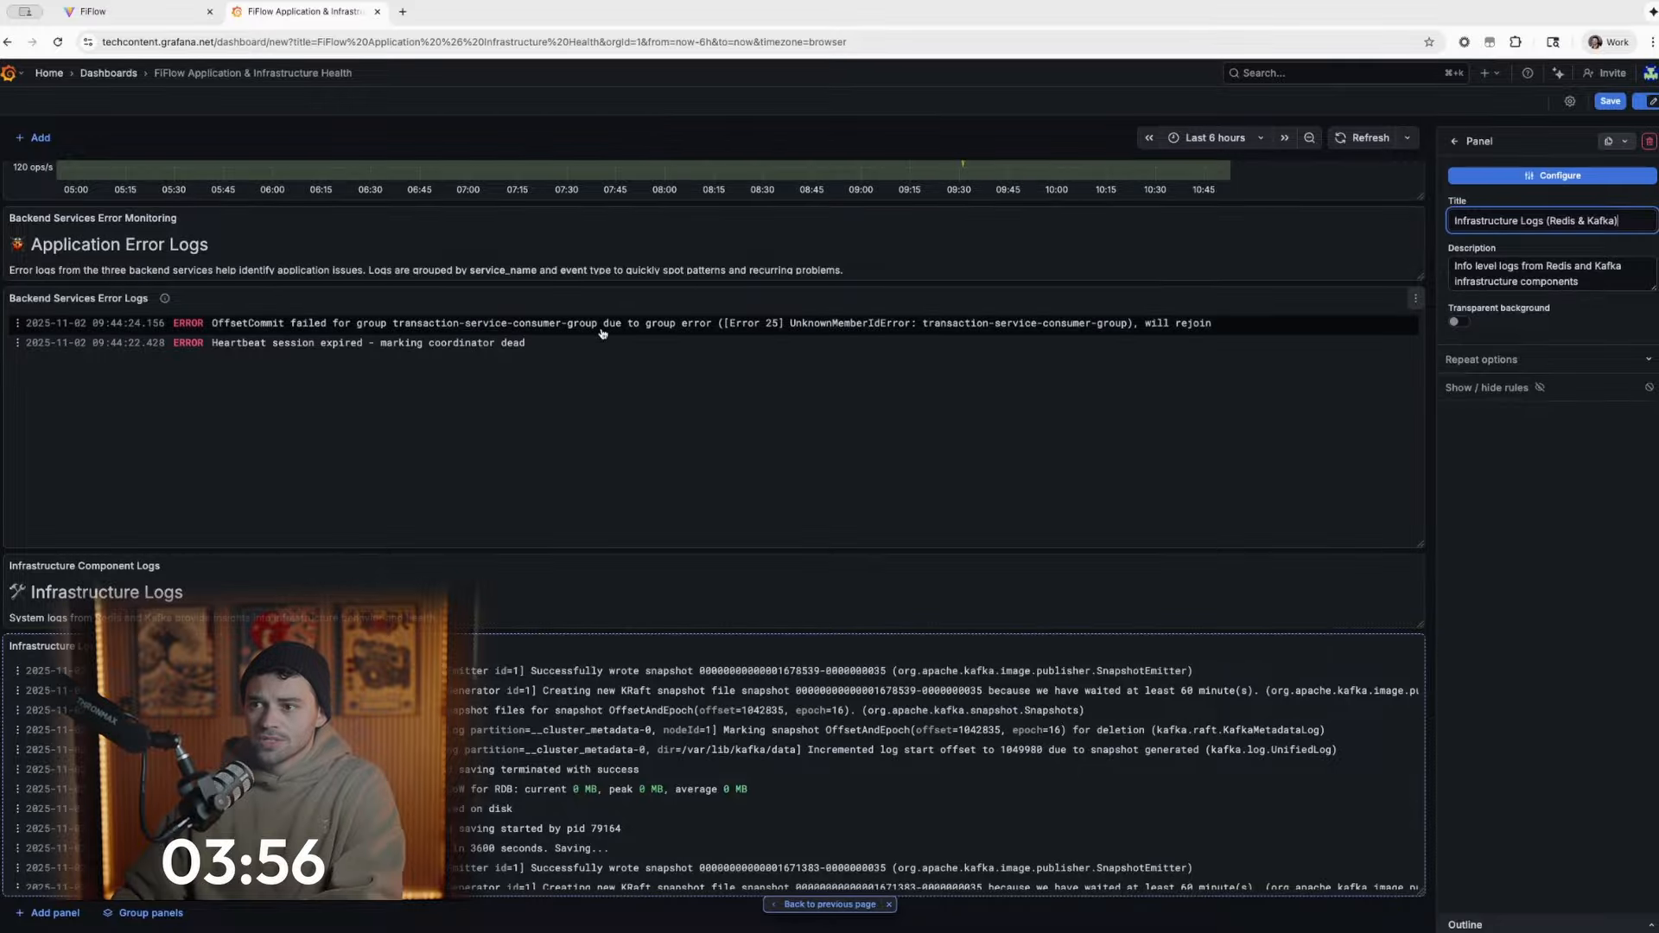
pyautogui.scroll(15, 626, 326)
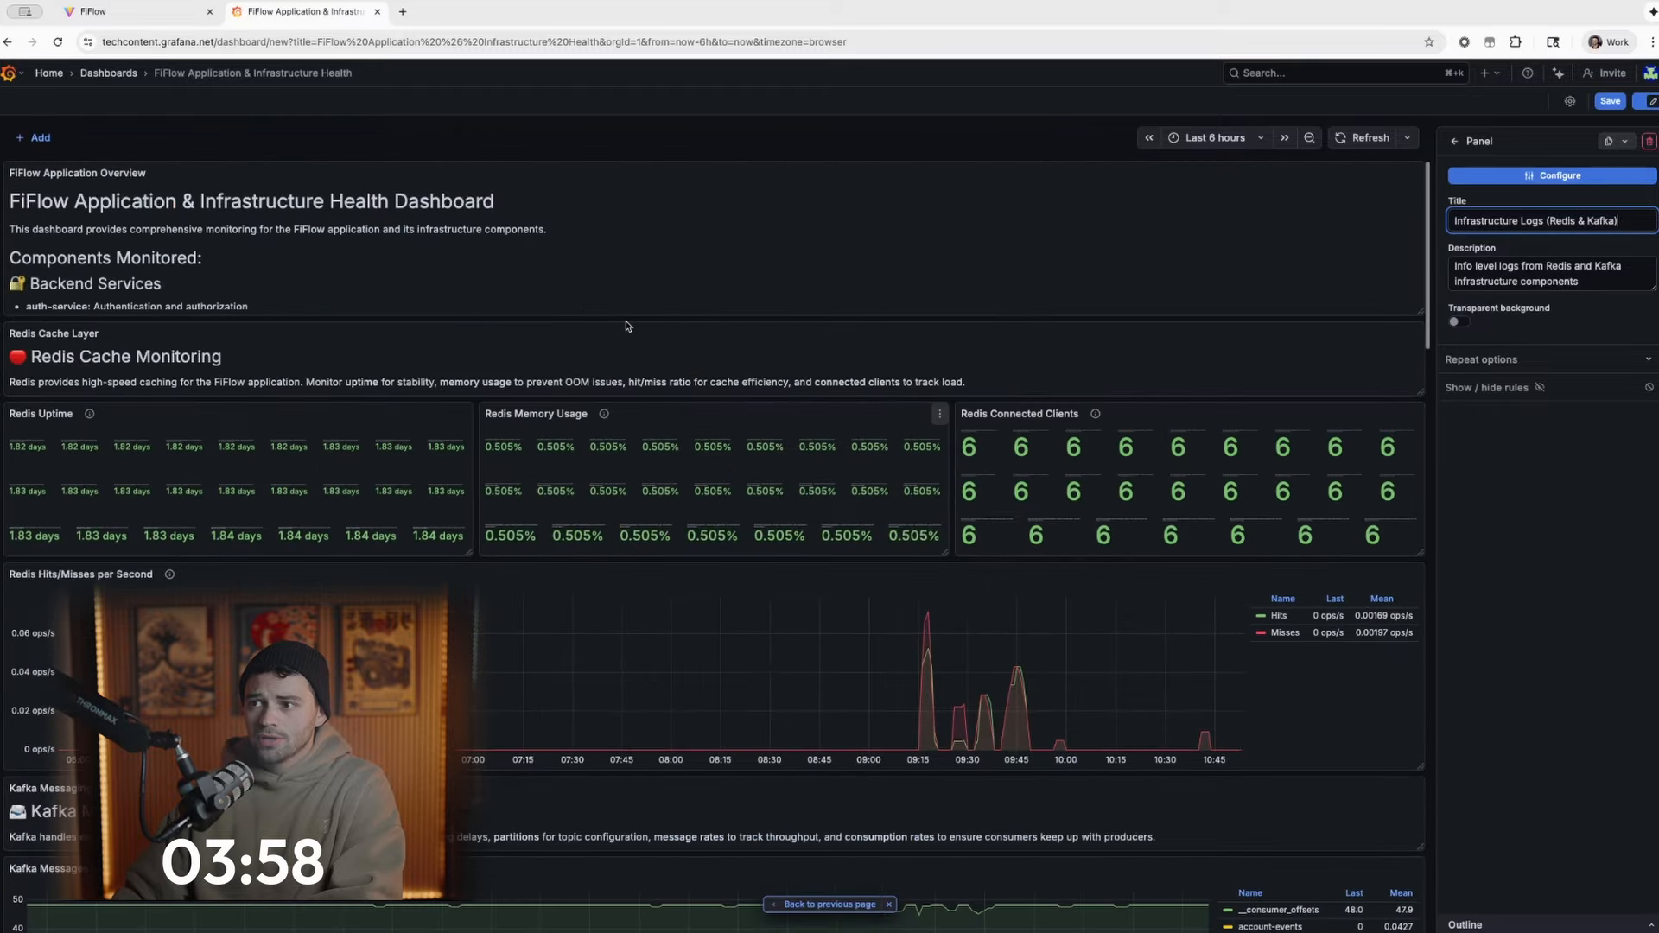
pyautogui.scroll(-15, 626, 325)
pyautogui.scroll(15, 624, 324)
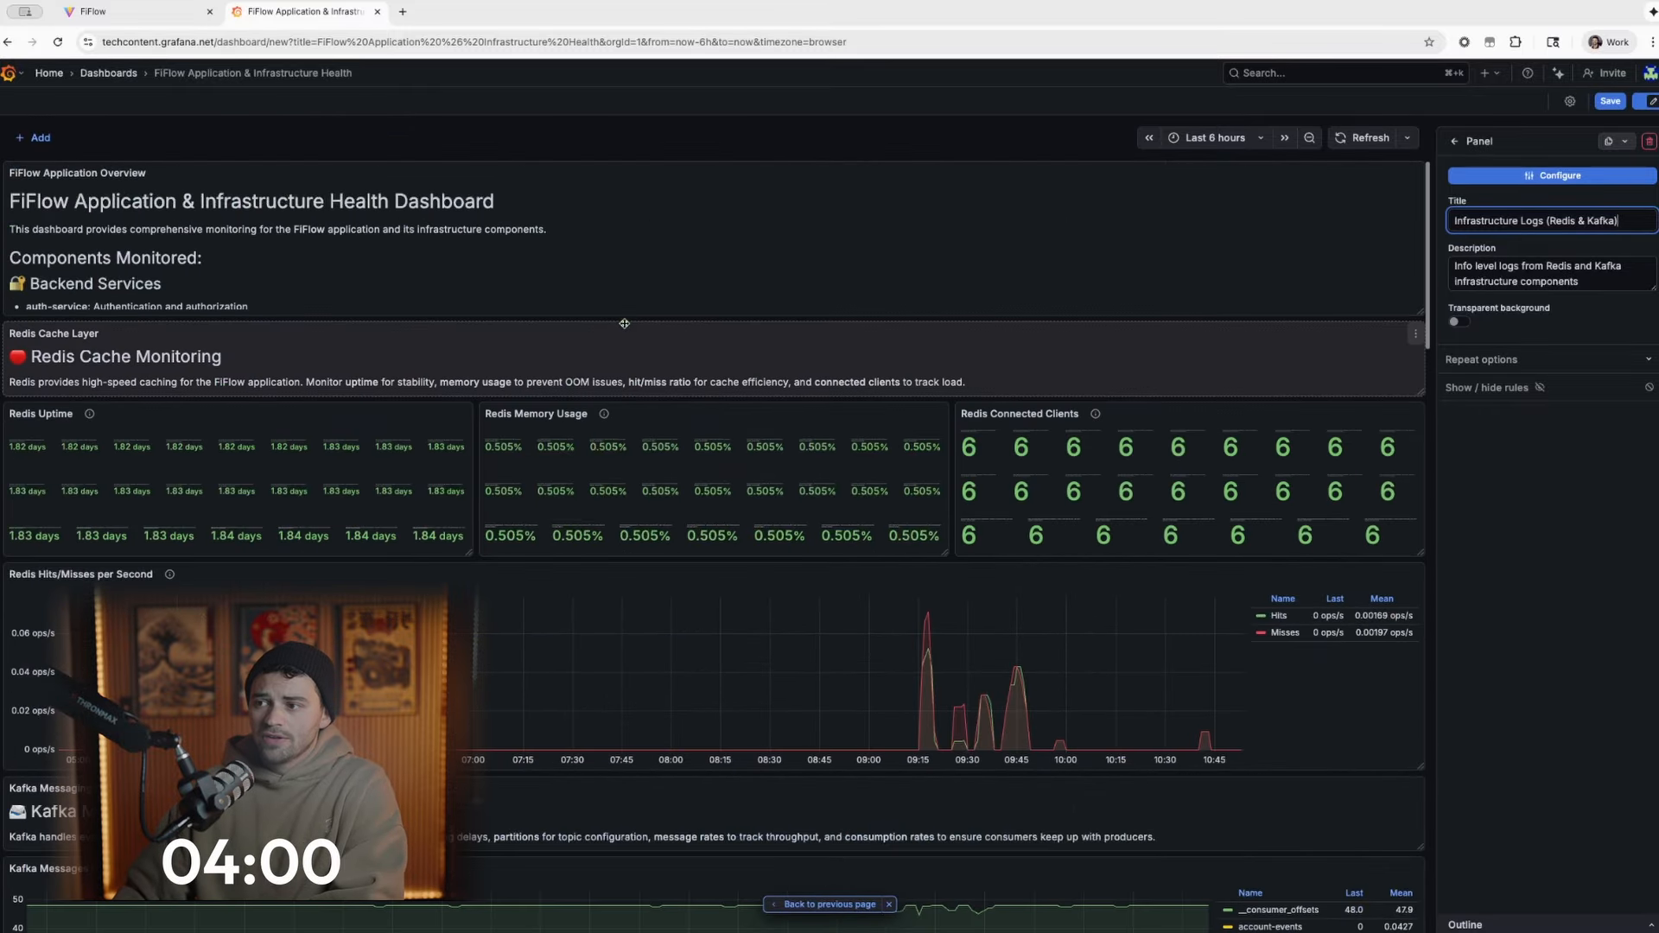
pyautogui.scroll(-15, 624, 323)
pyautogui.scroll(15, 625, 325)
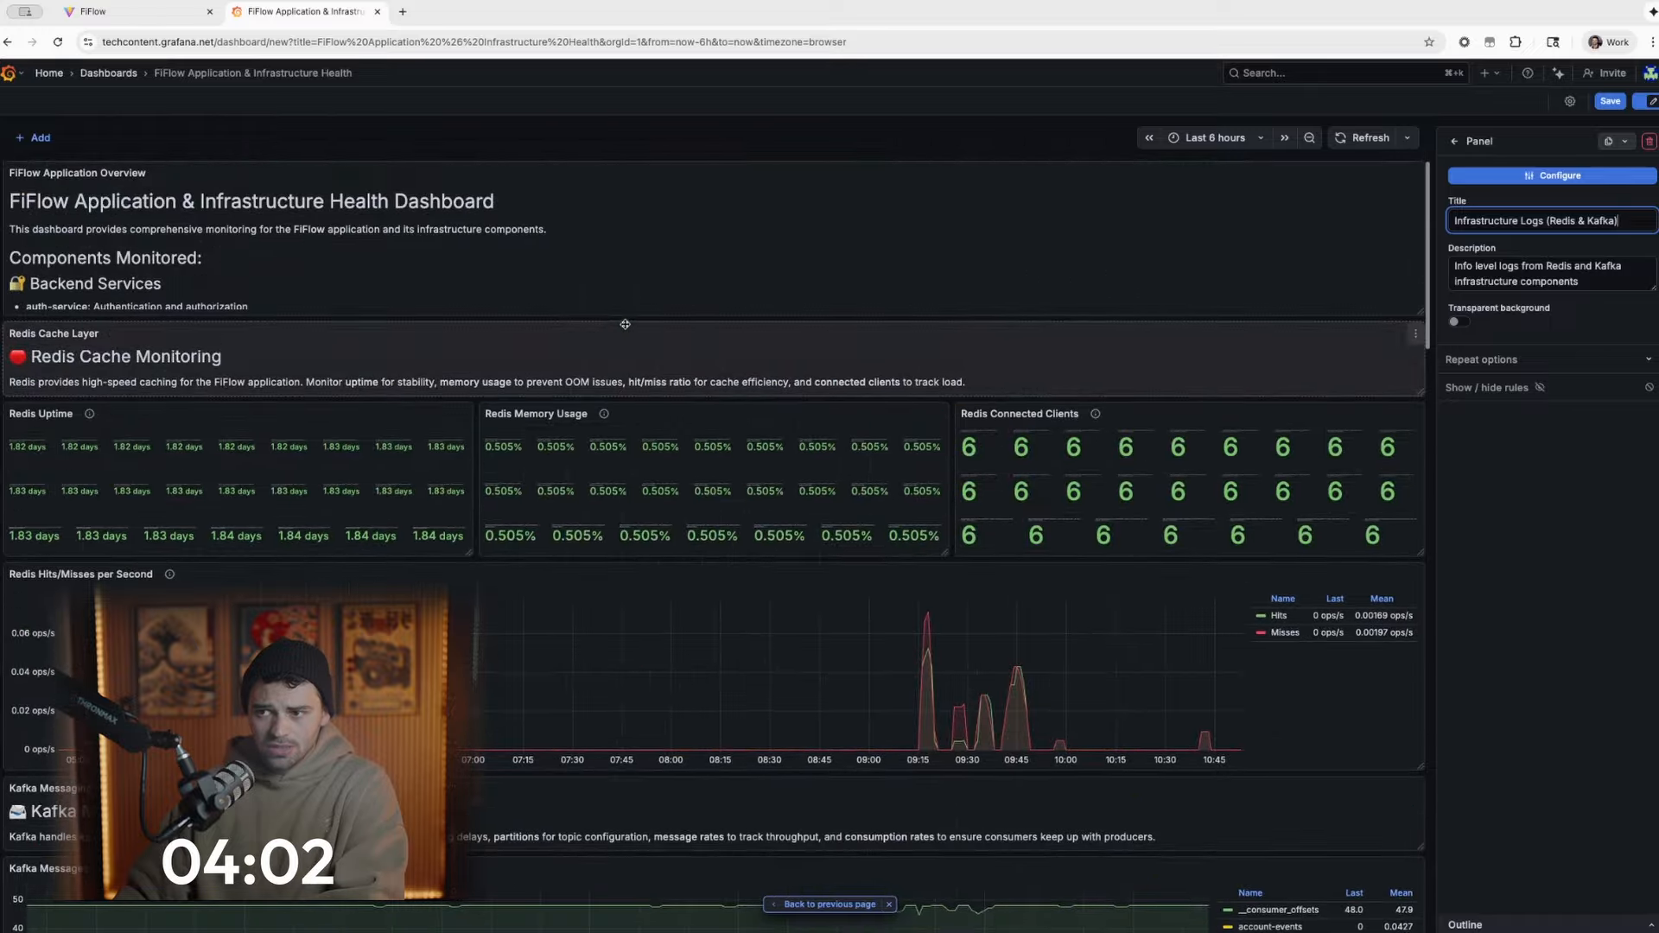
pyautogui.scroll(-15, 625, 324)
pyautogui.scroll(15, 624, 324)
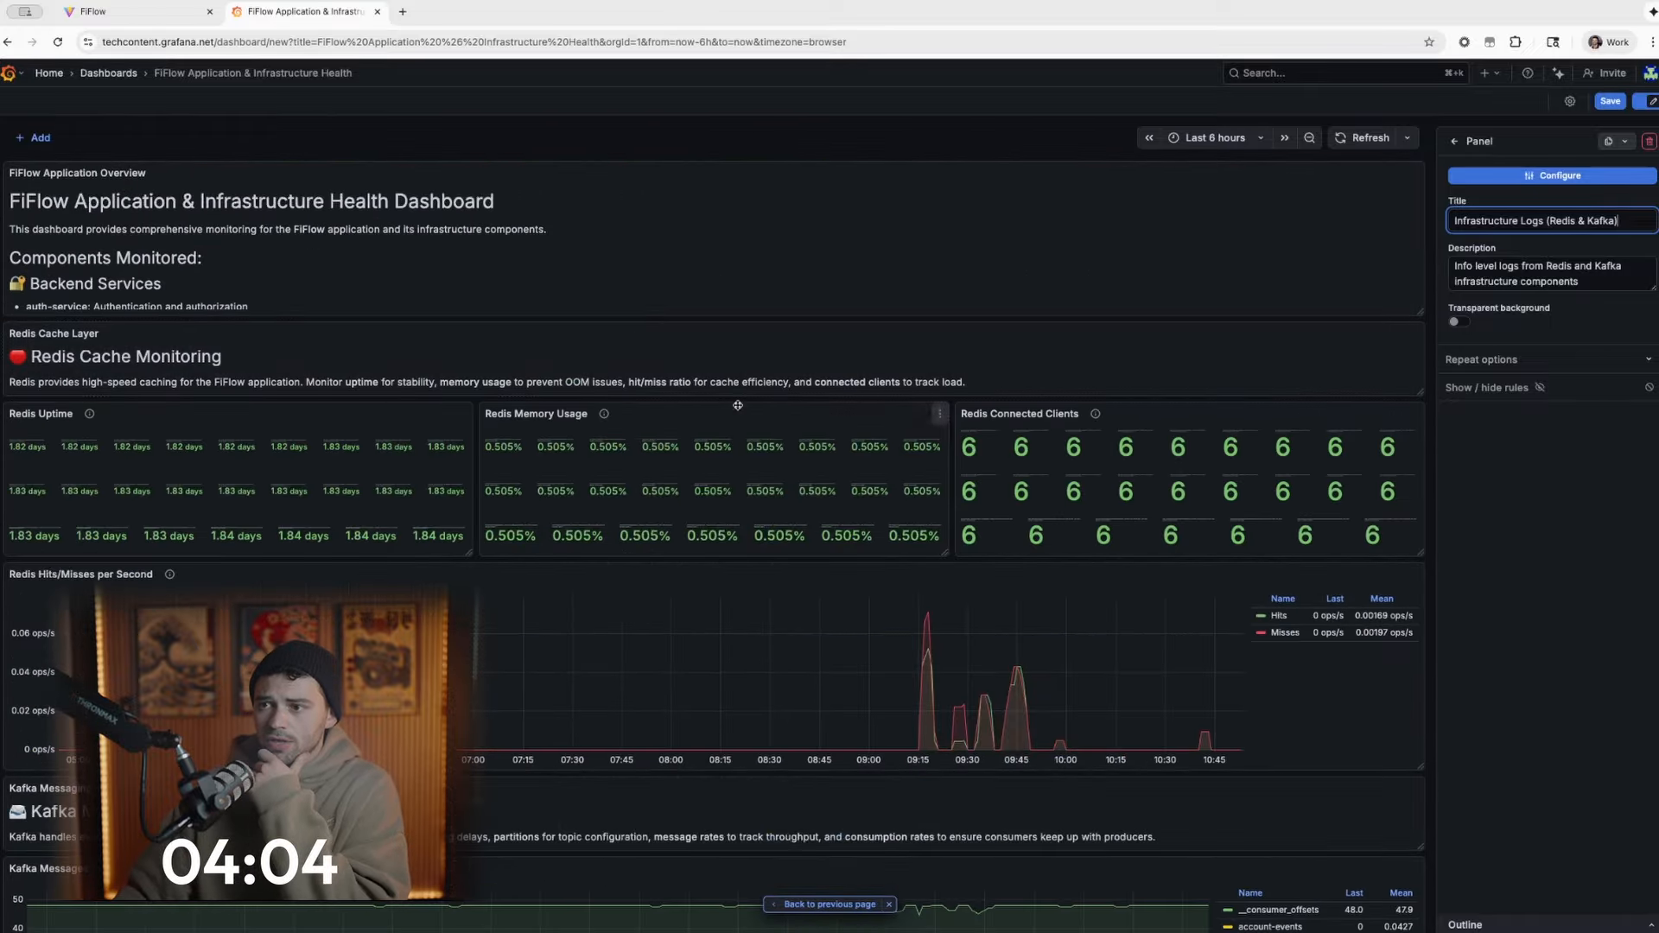
# - Edit the Redis Memory Usage panel to show a single calculated value instead of all values, and return to the dashboard
pyautogui.click(939, 414)
pyautogui.click(895, 469)
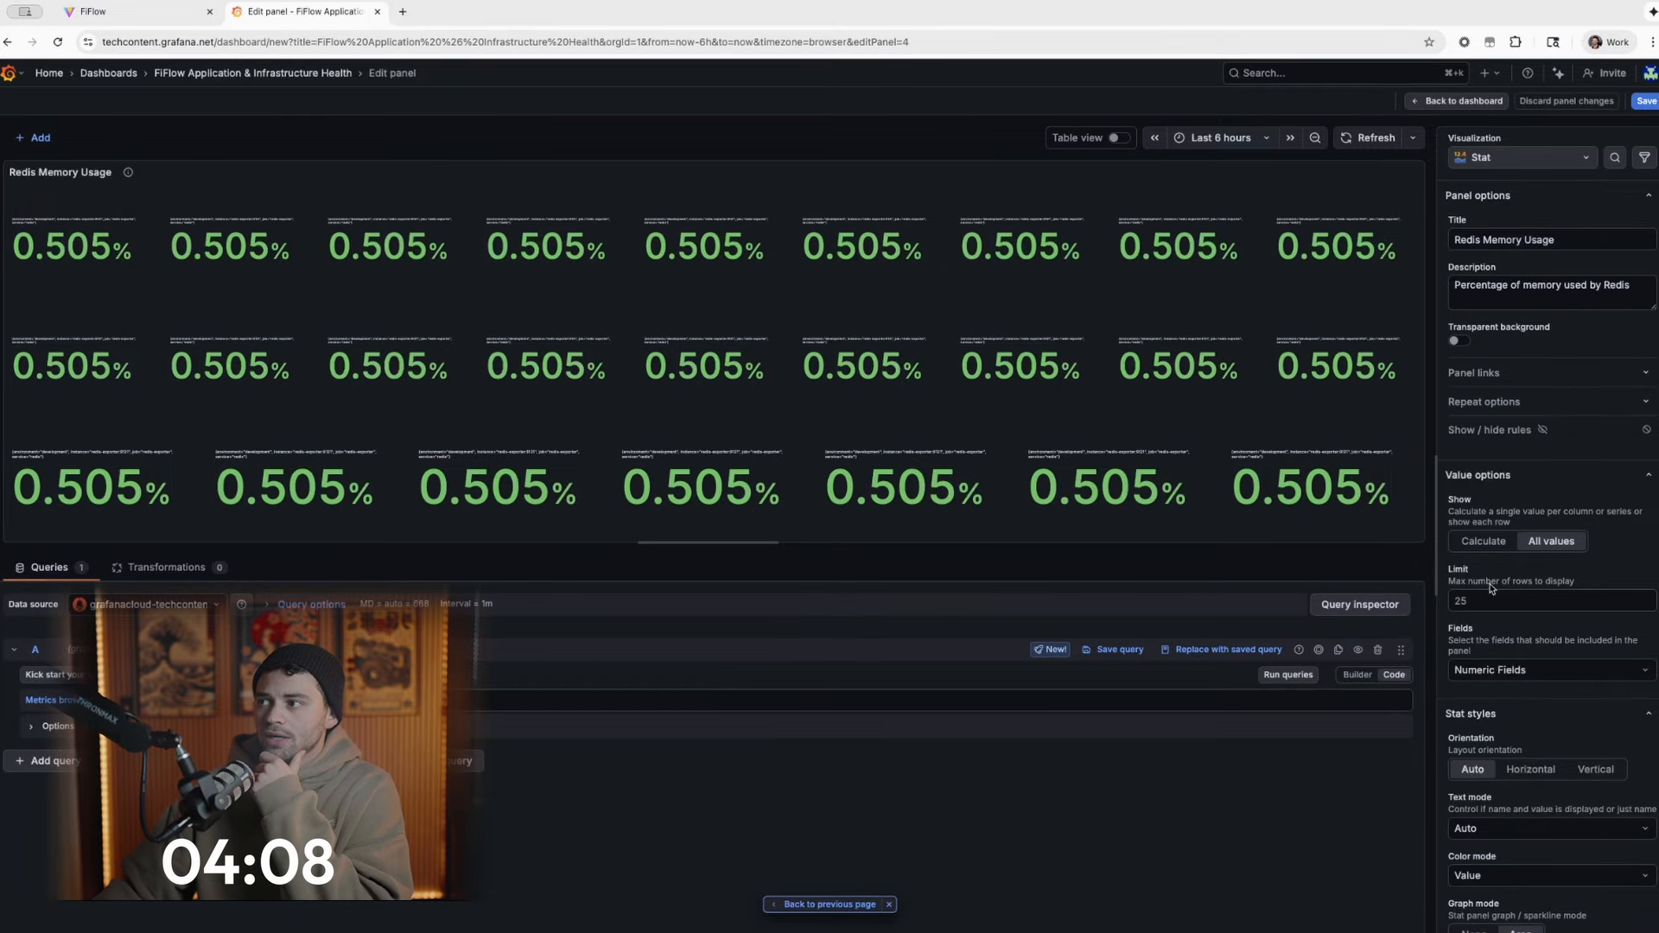
pyautogui.click(1481, 540)
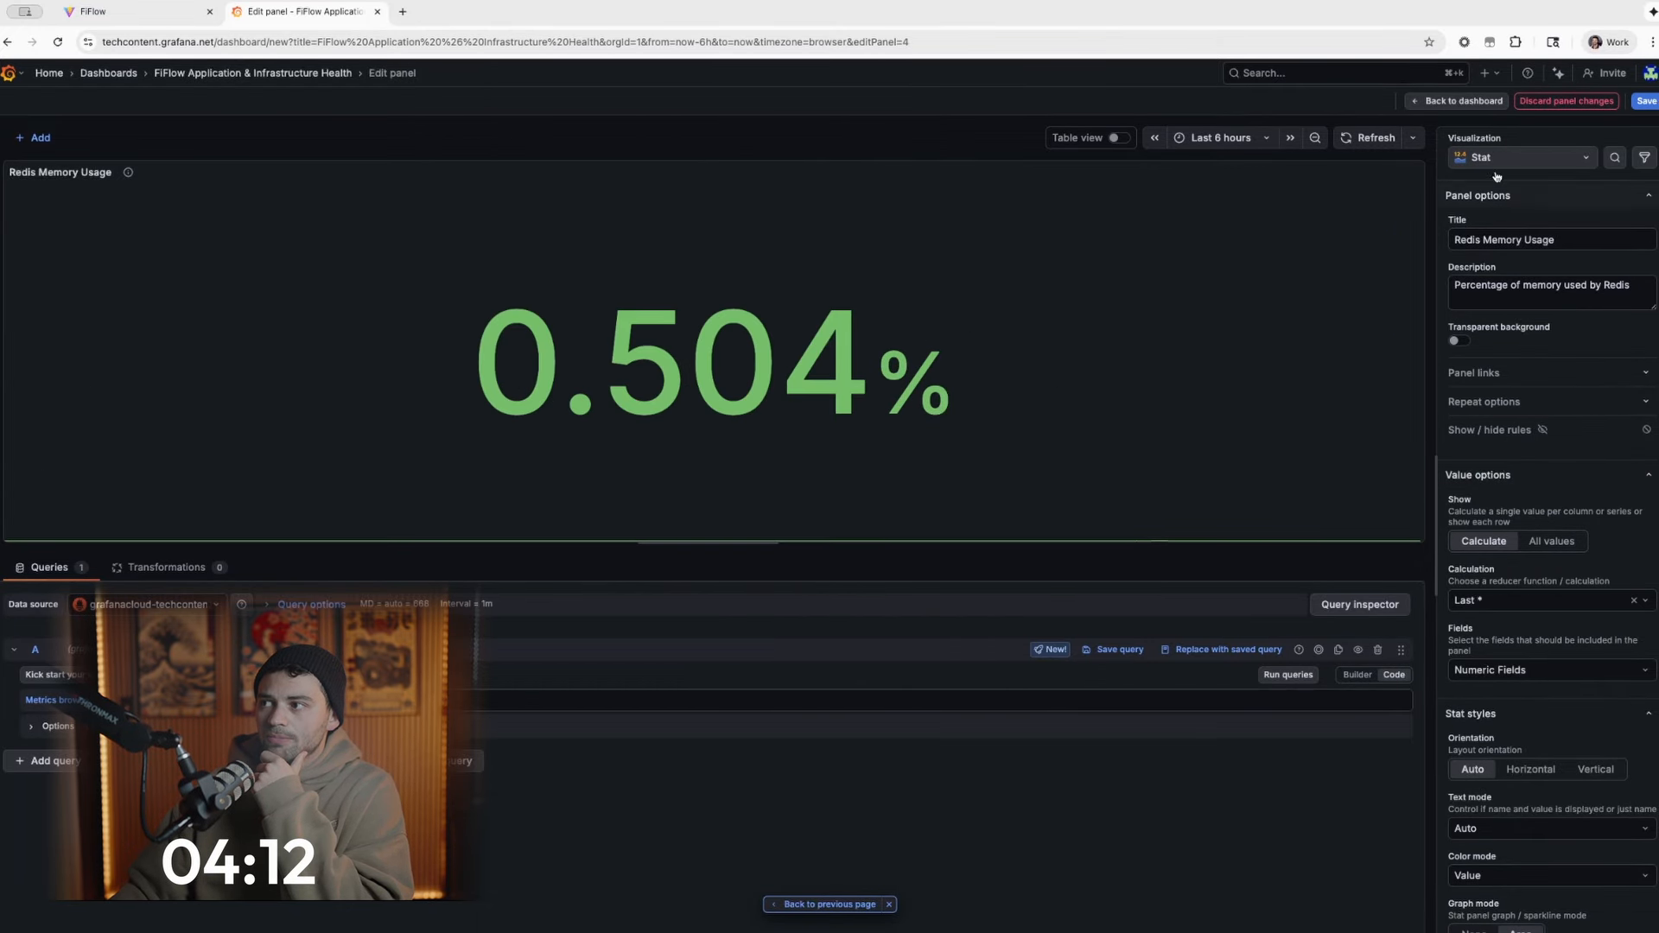
pyautogui.click(1482, 102)
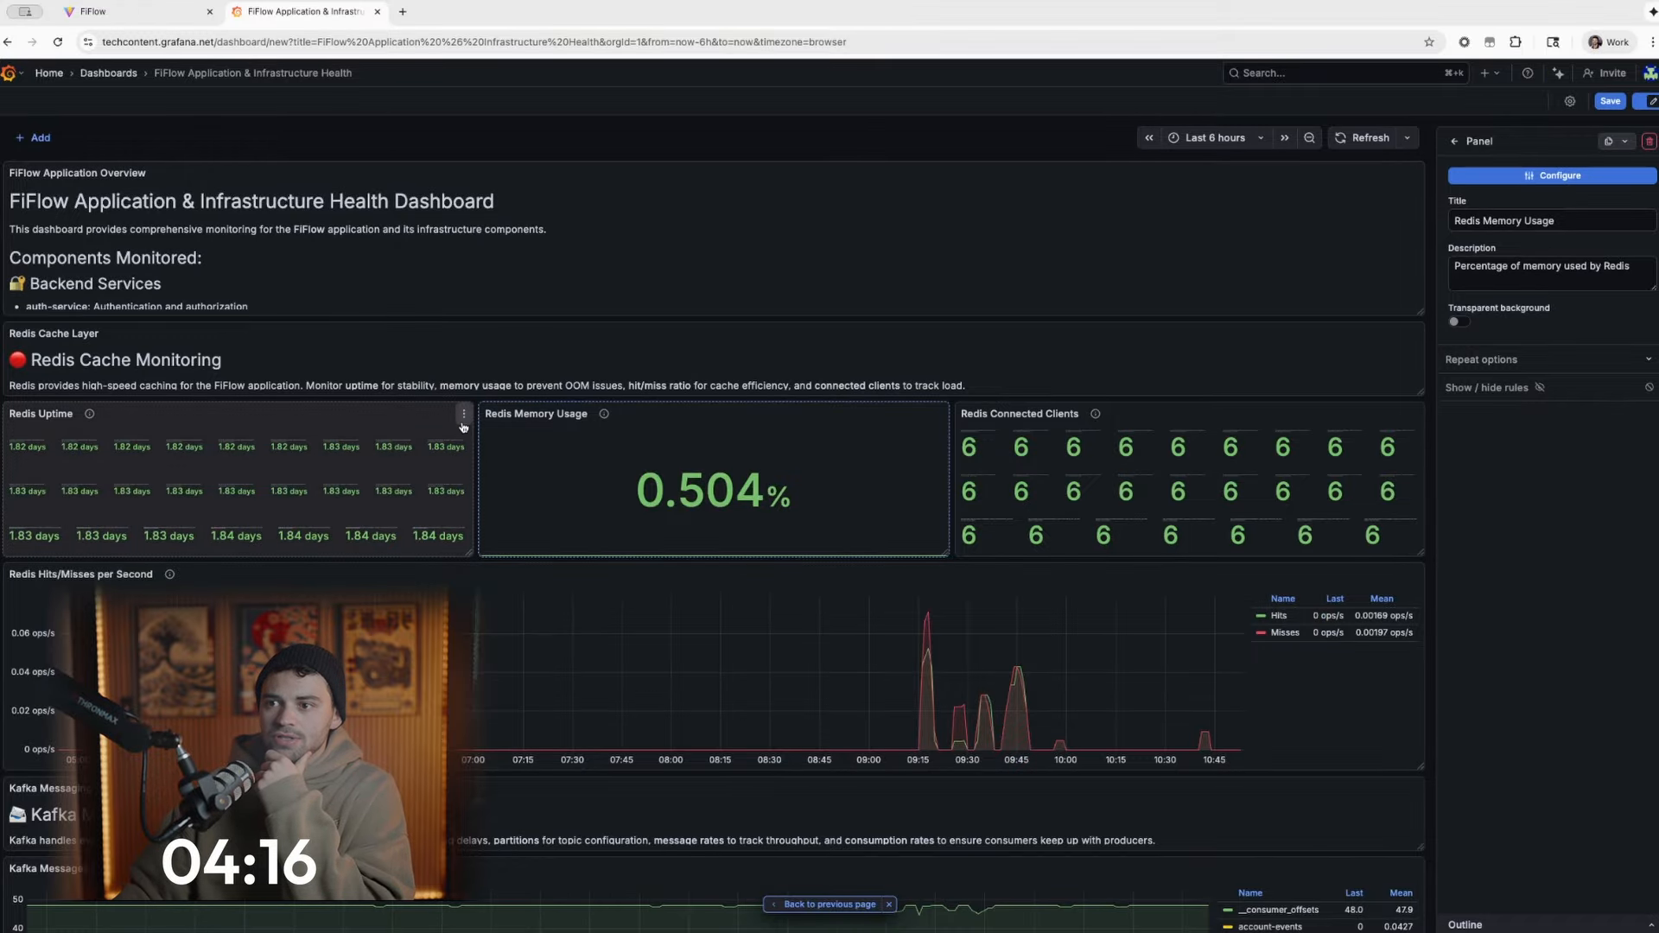
# - Change the Redis Uptime panel's visualization from Stat to Time series and return to the dashboard
pyautogui.click(464, 416)
pyautogui.click(418, 472)
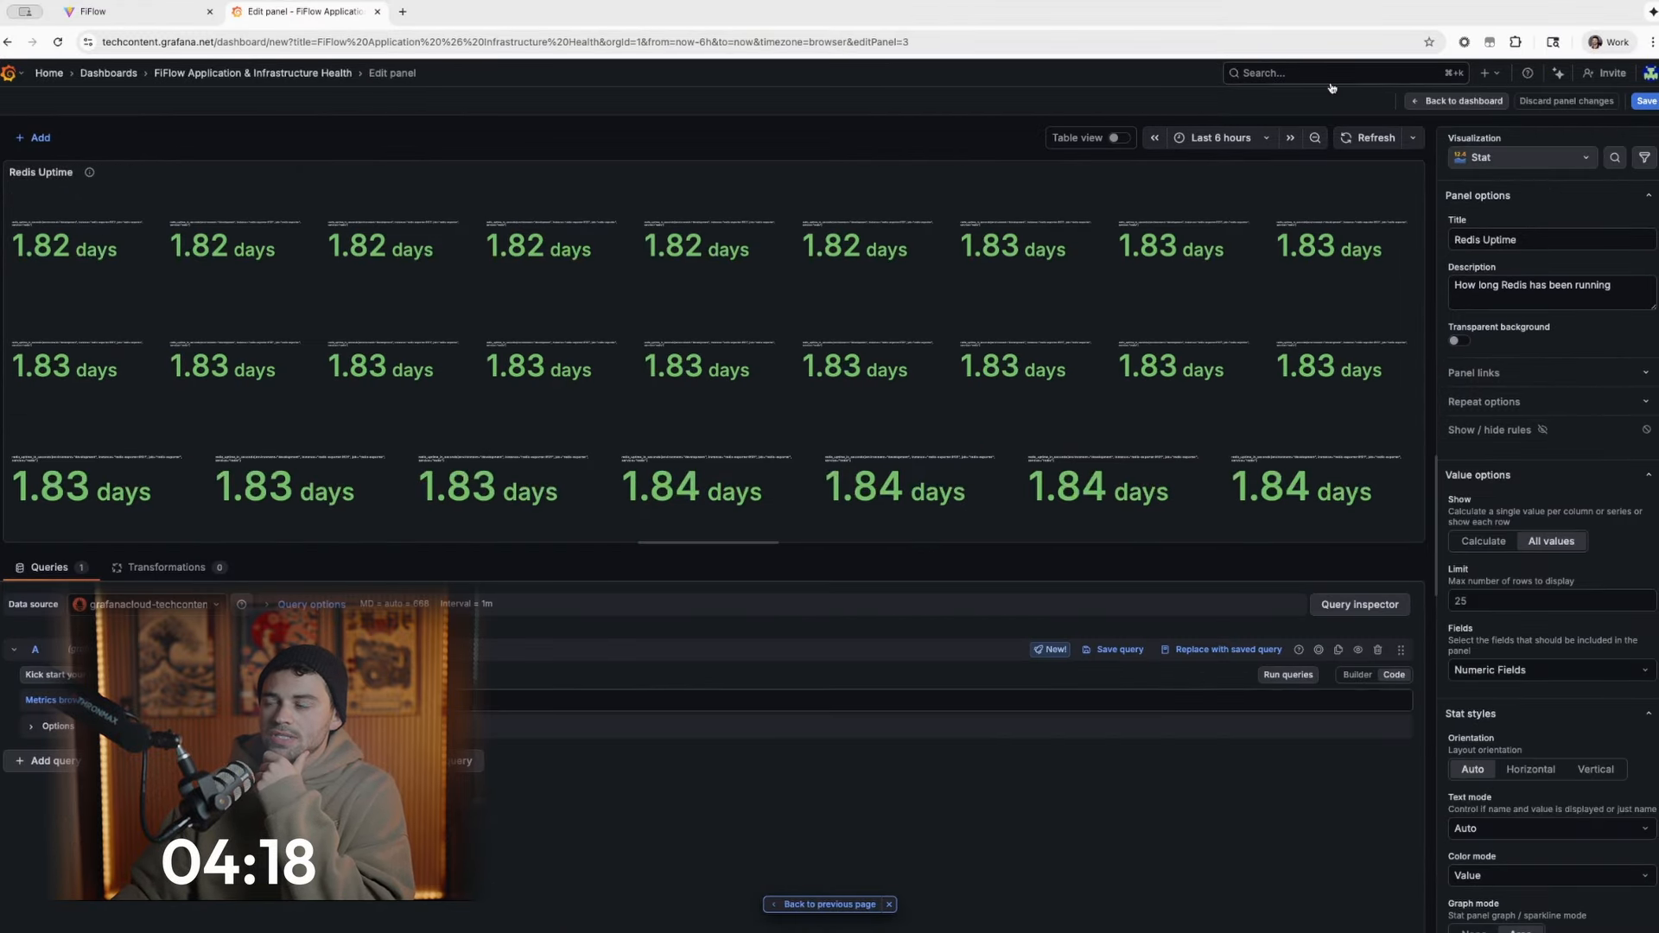
pyautogui.click(1482, 157)
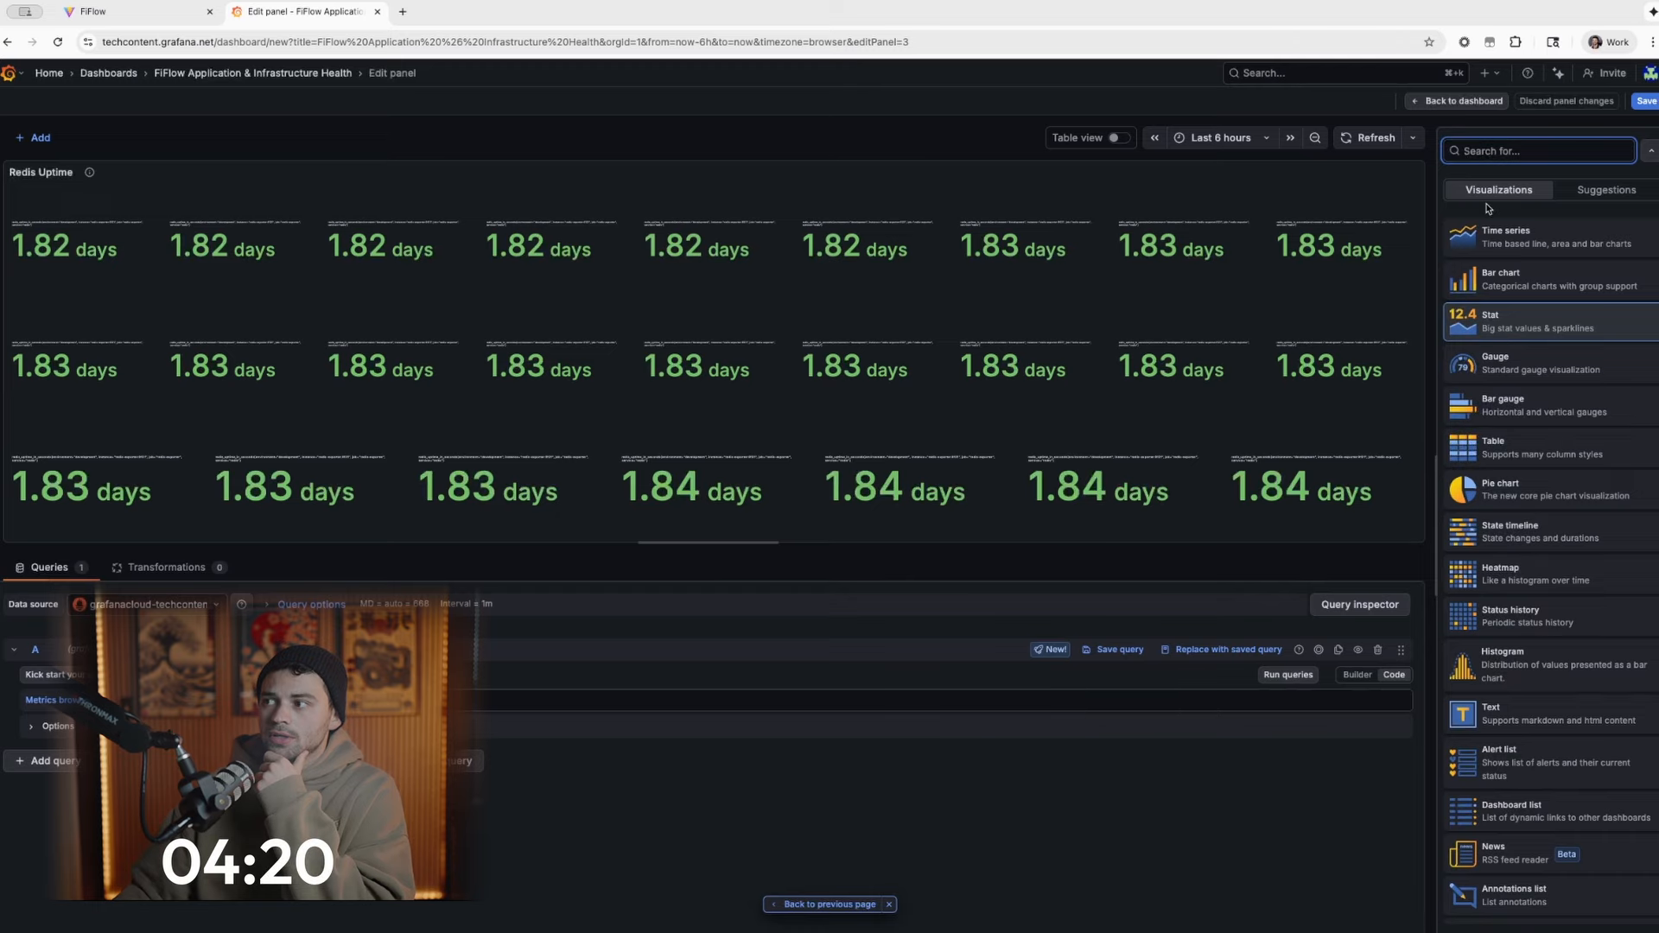
pyautogui.click(1501, 243)
pyautogui.click(1481, 102)
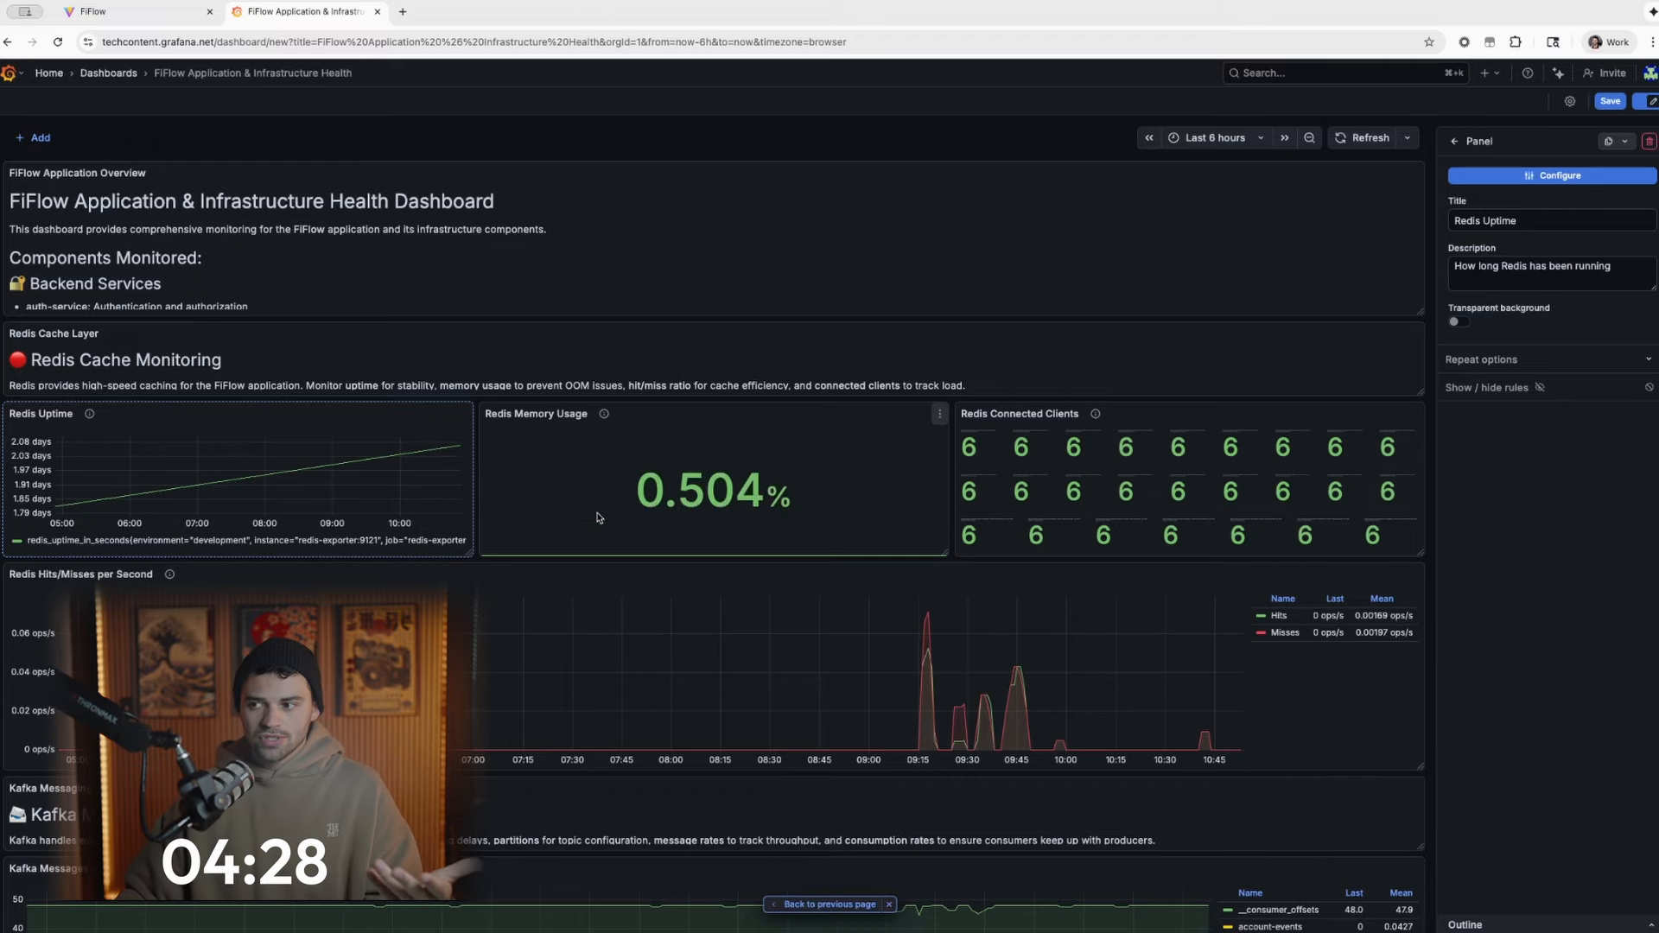
# - Ask the assistant to create an alert that notifies when the error rate for one of the services exceeds 5%
pyautogui.scroll(-5, 975, 766)
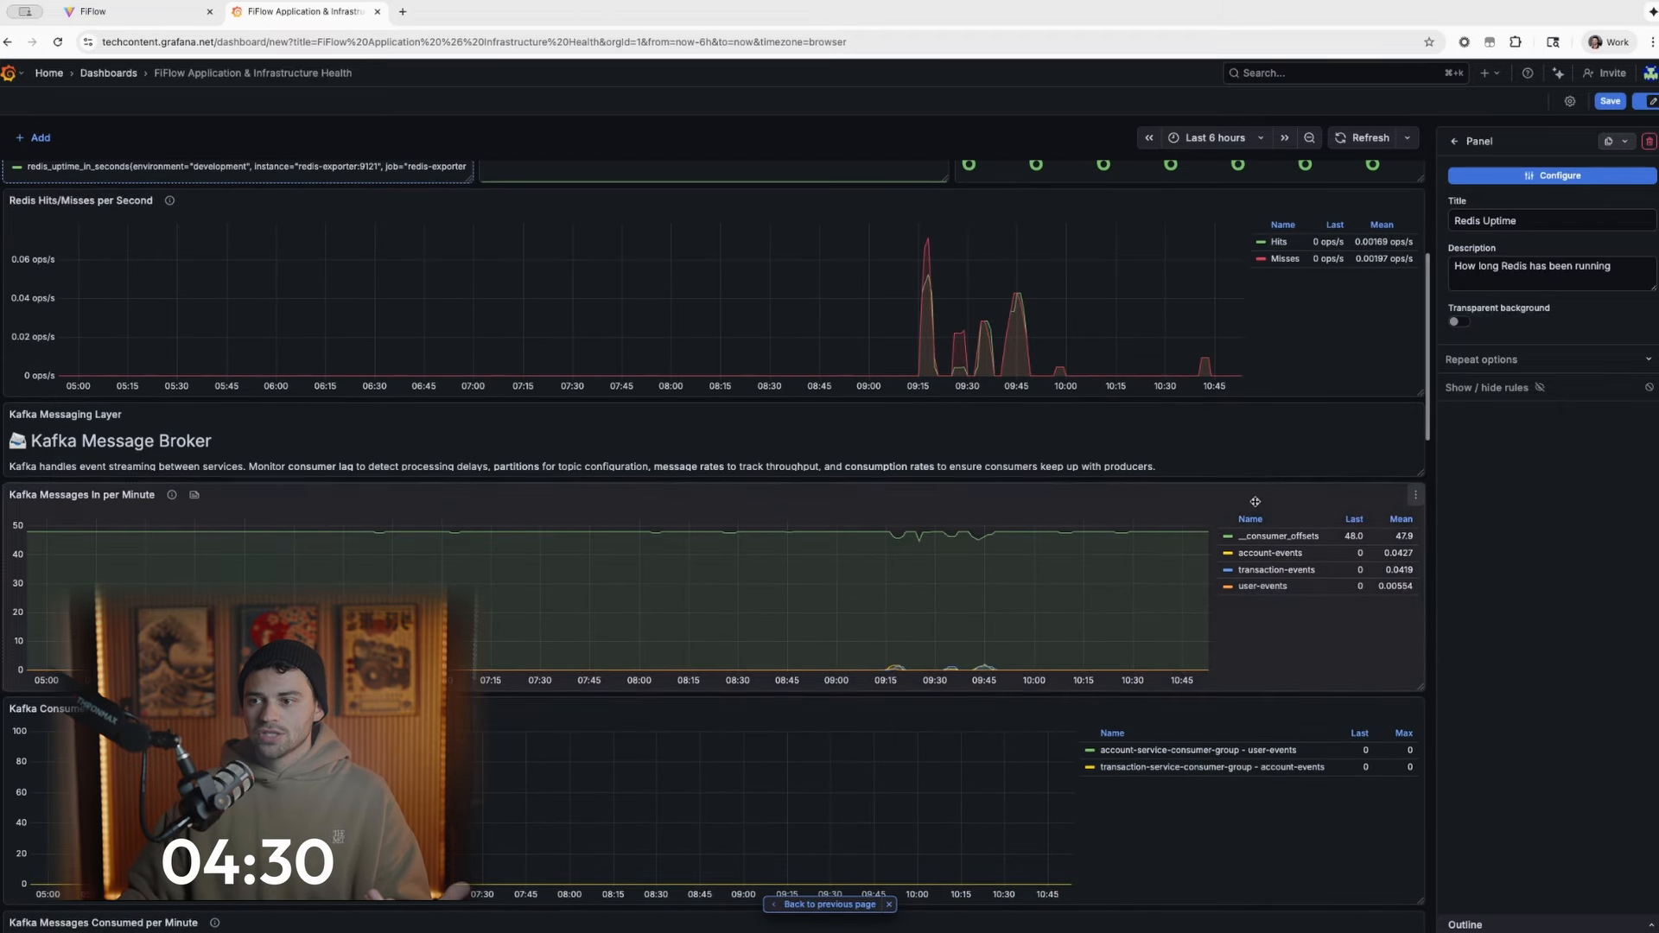
pyautogui.scroll(-20, 231, 477)
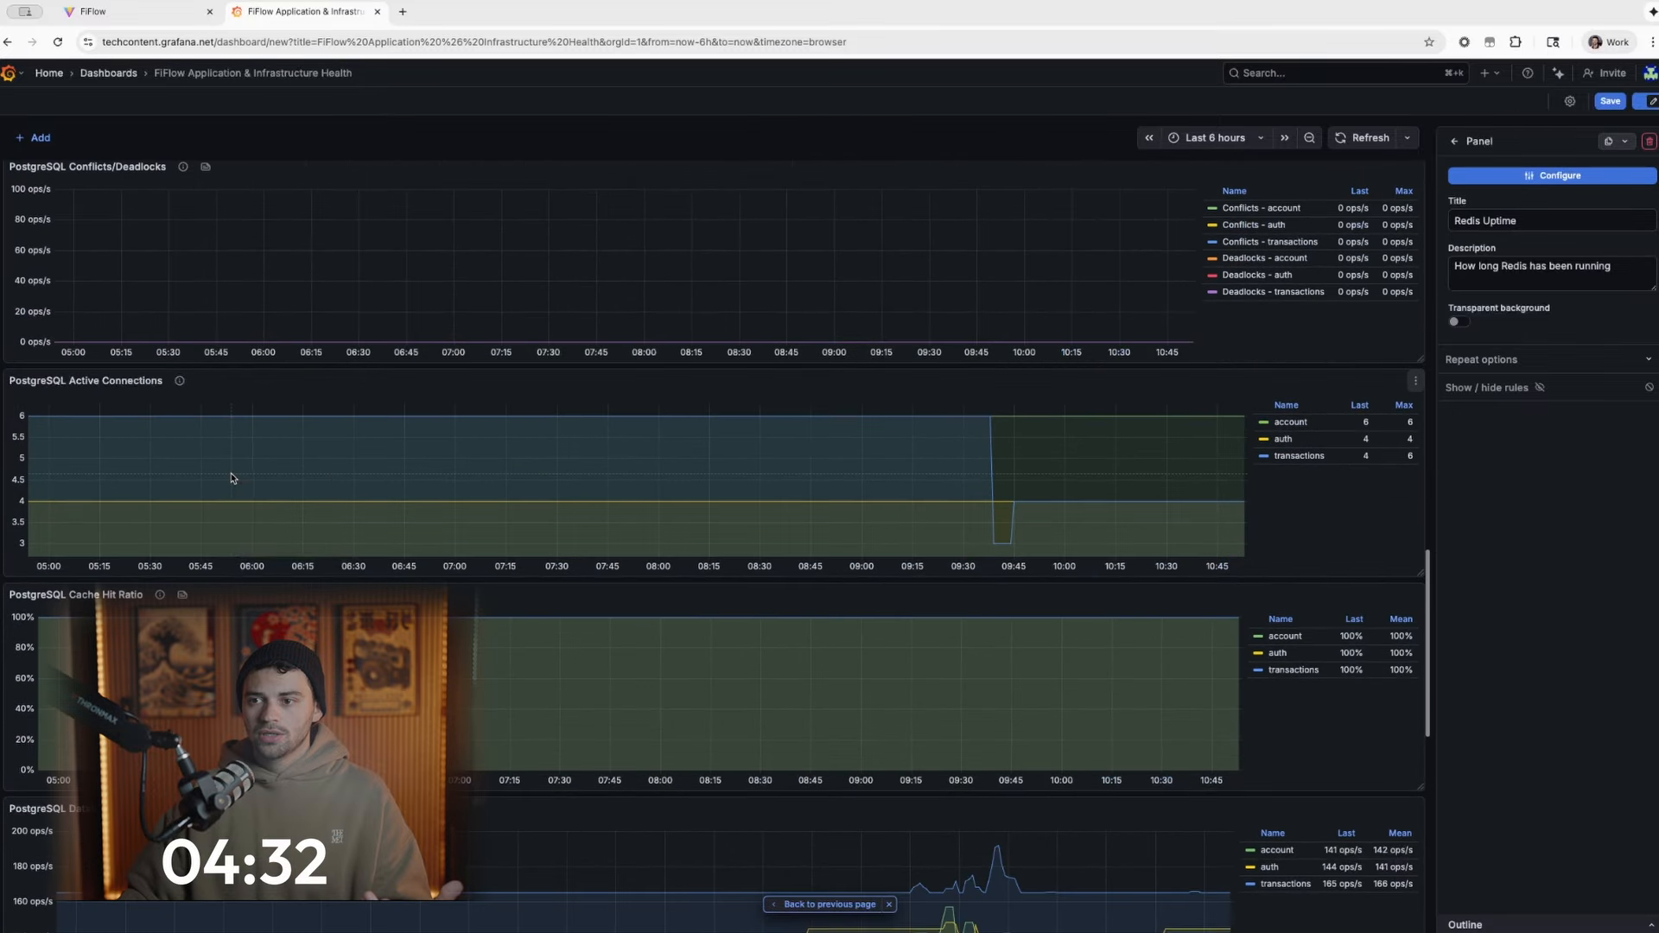
pyautogui.scroll(-4, 232, 477)
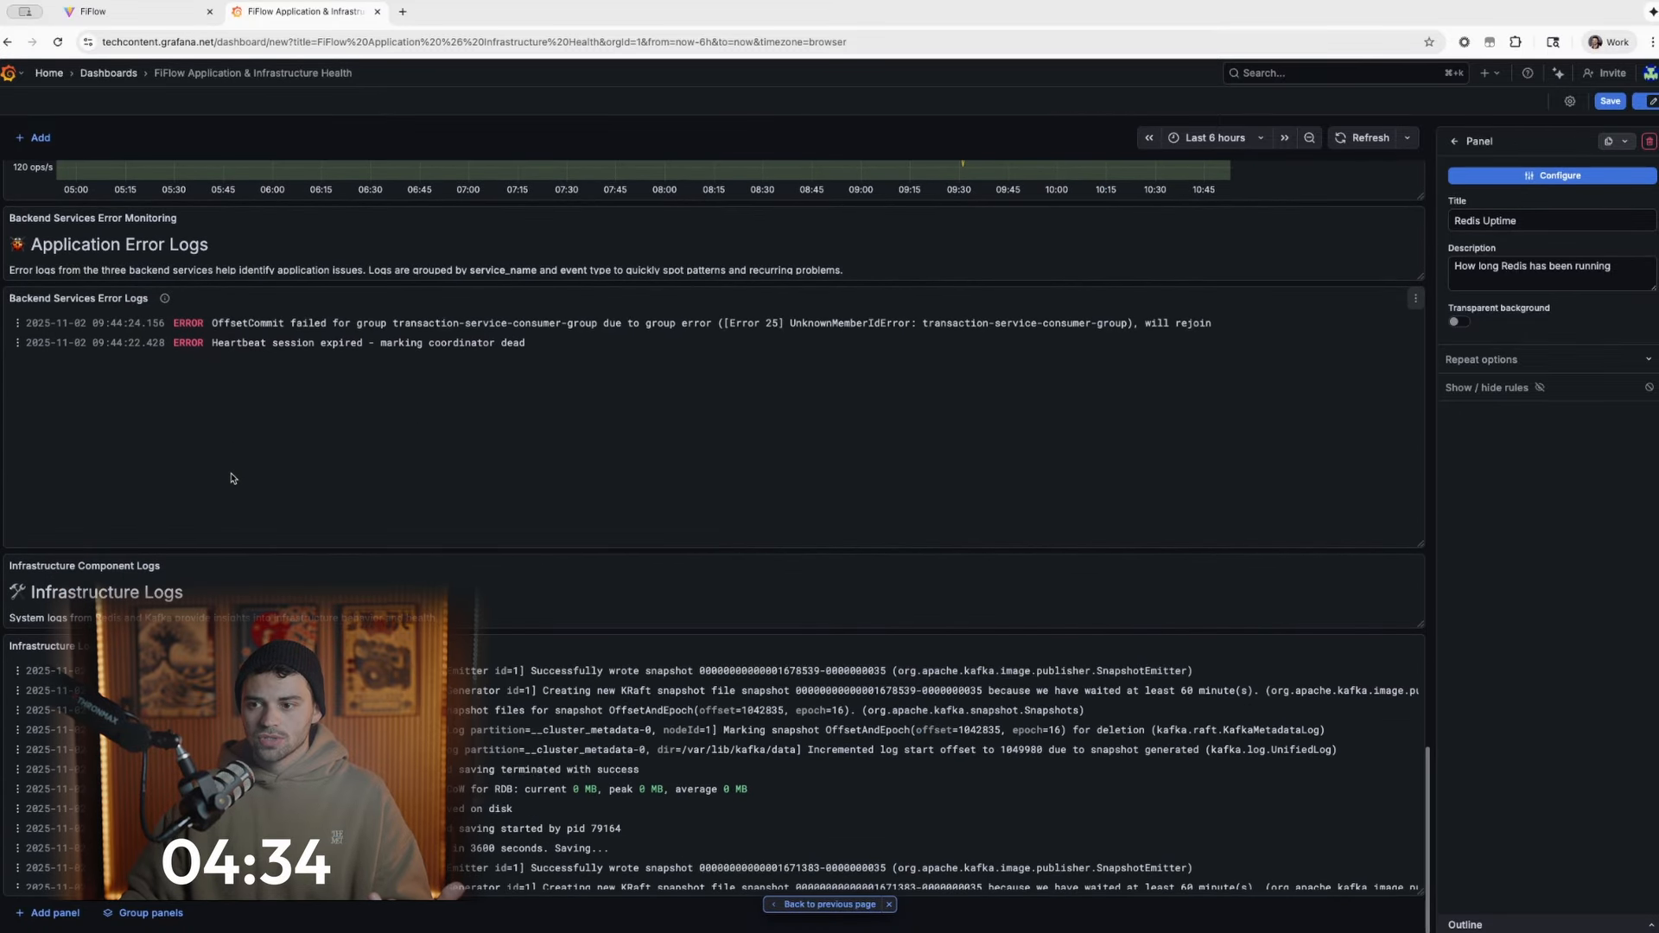
pyautogui.click(1558, 73)
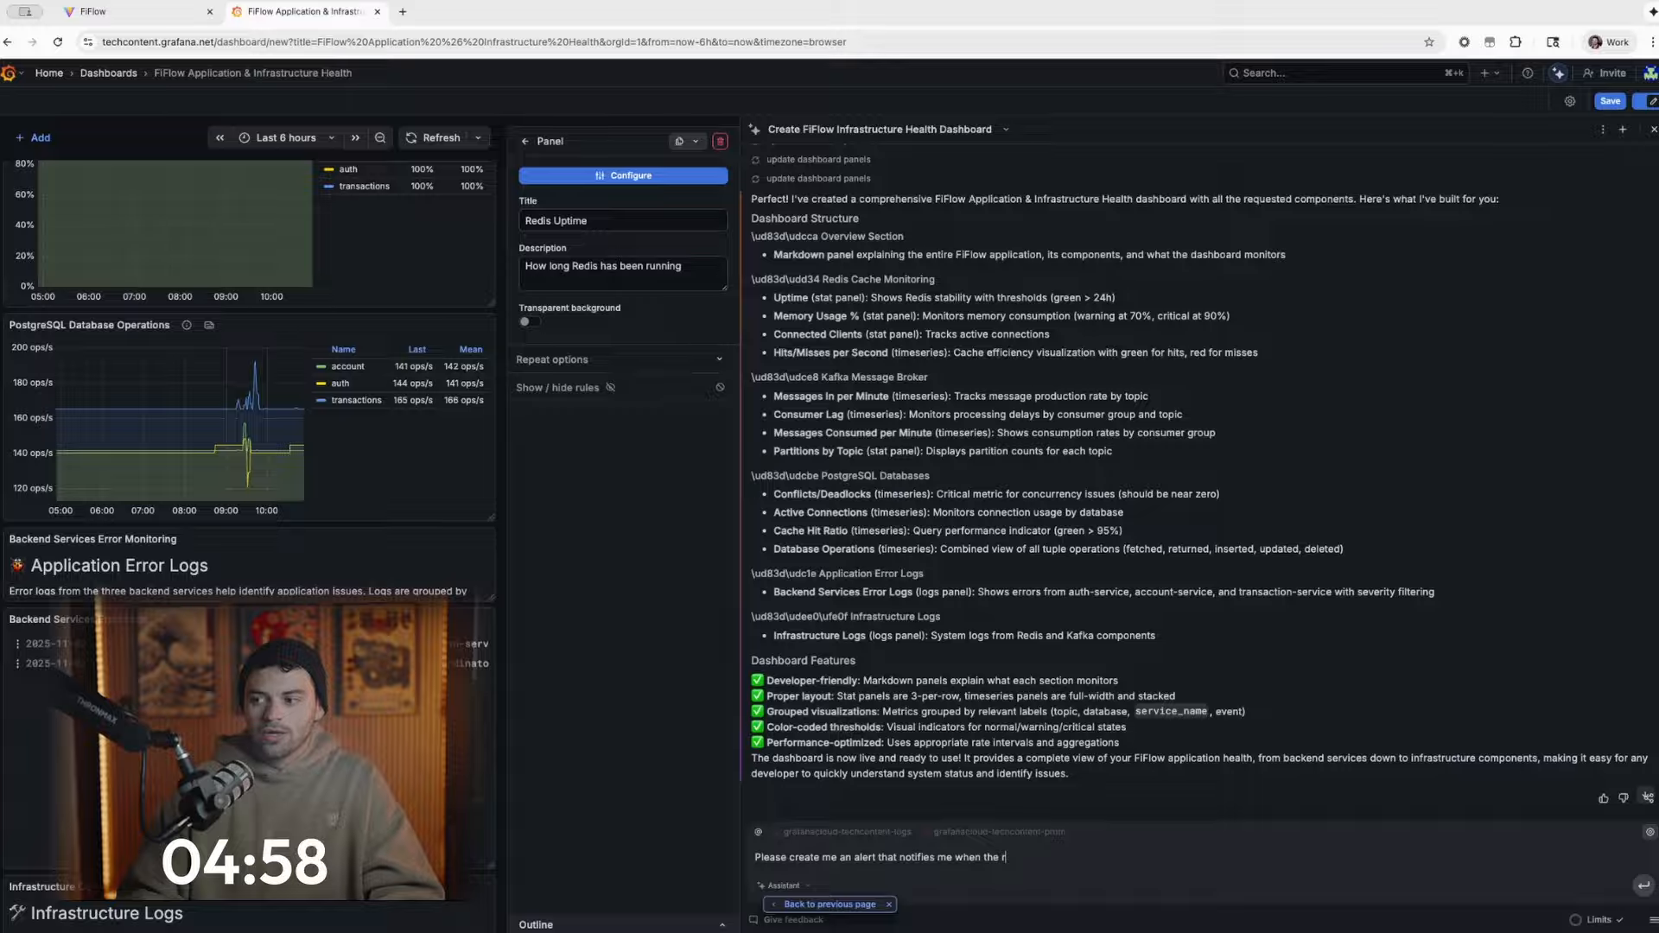
pyautogui.write('e of my services exceeds')
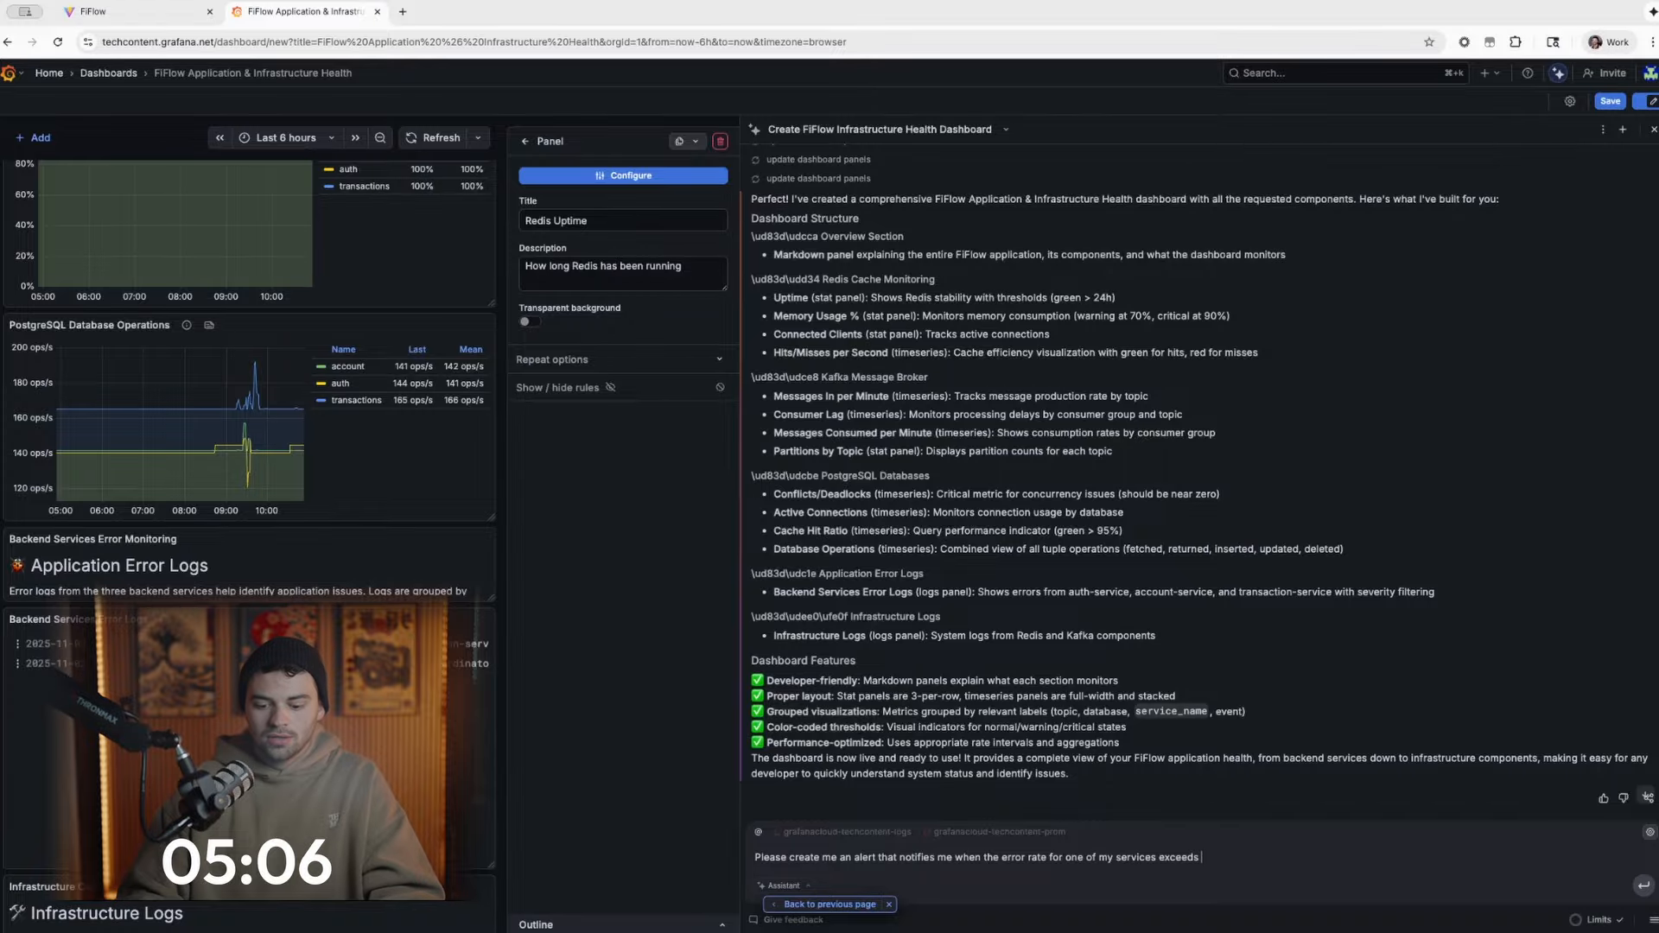
pyautogui.write('%')
pyautogui.press('Return')
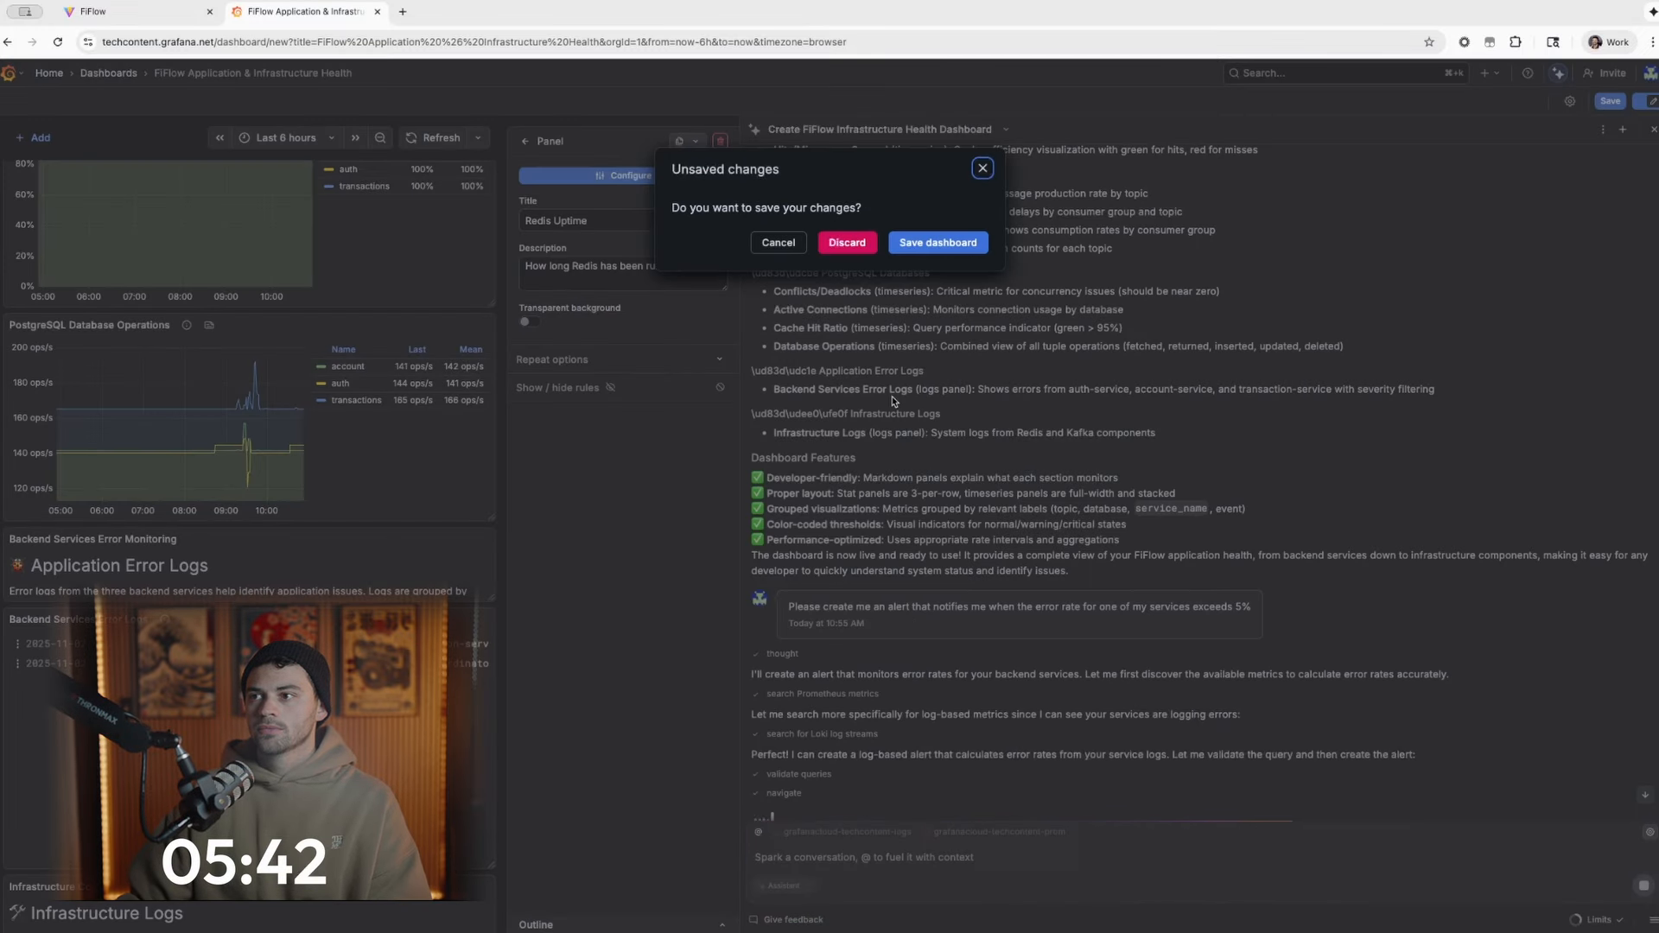
# - Save the unsaved dashboard as FiFlow Application & Infrastructure Health in the Dashboards folder
pyautogui.click(959, 246)
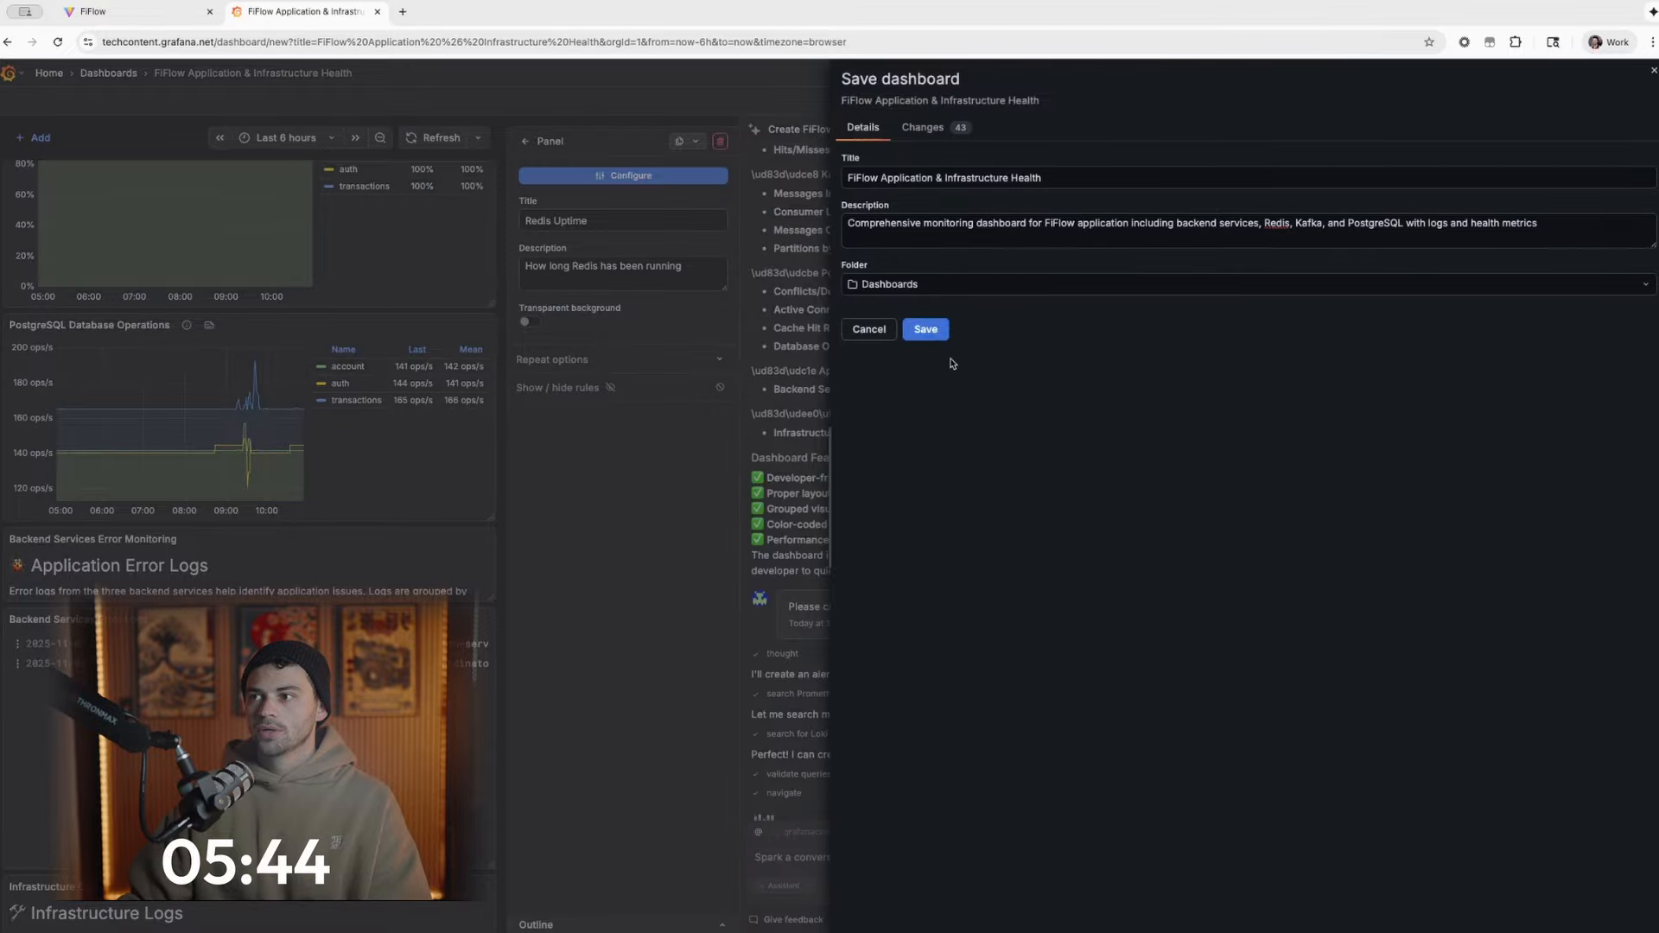
pyautogui.click(939, 336)
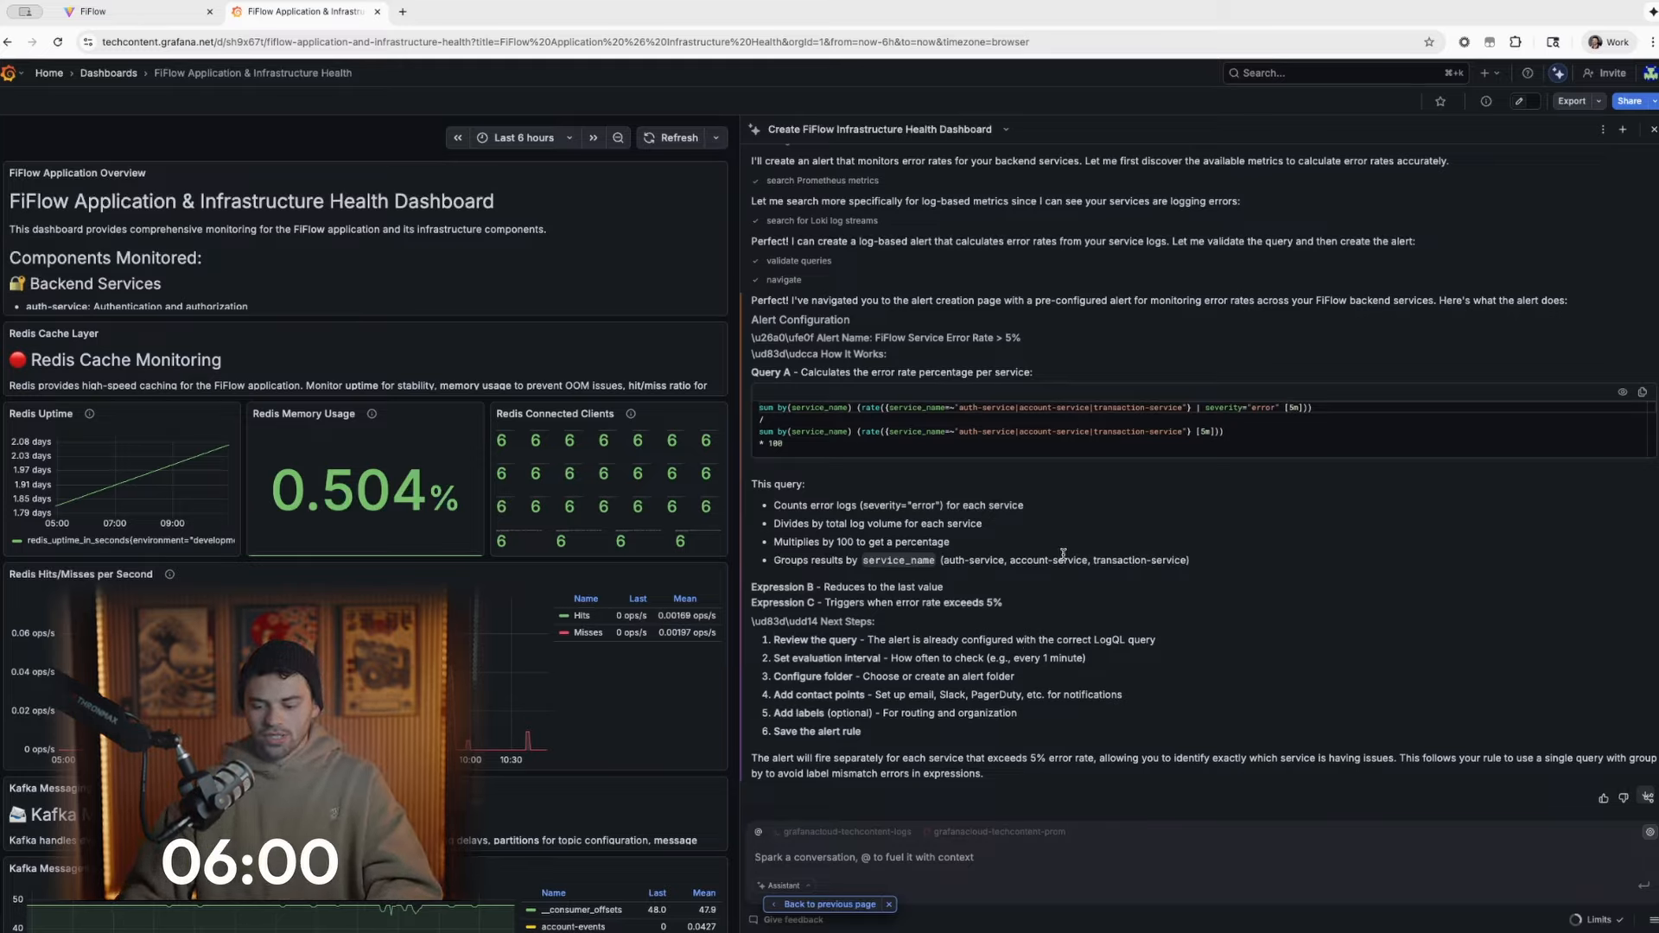
# - Tell the assistant "Please create the above alert and navigate to the appropriate portion of the platform"
pyautogui.write('P')
pyautogui.press('BackSpace')
pyautogui.write('P')
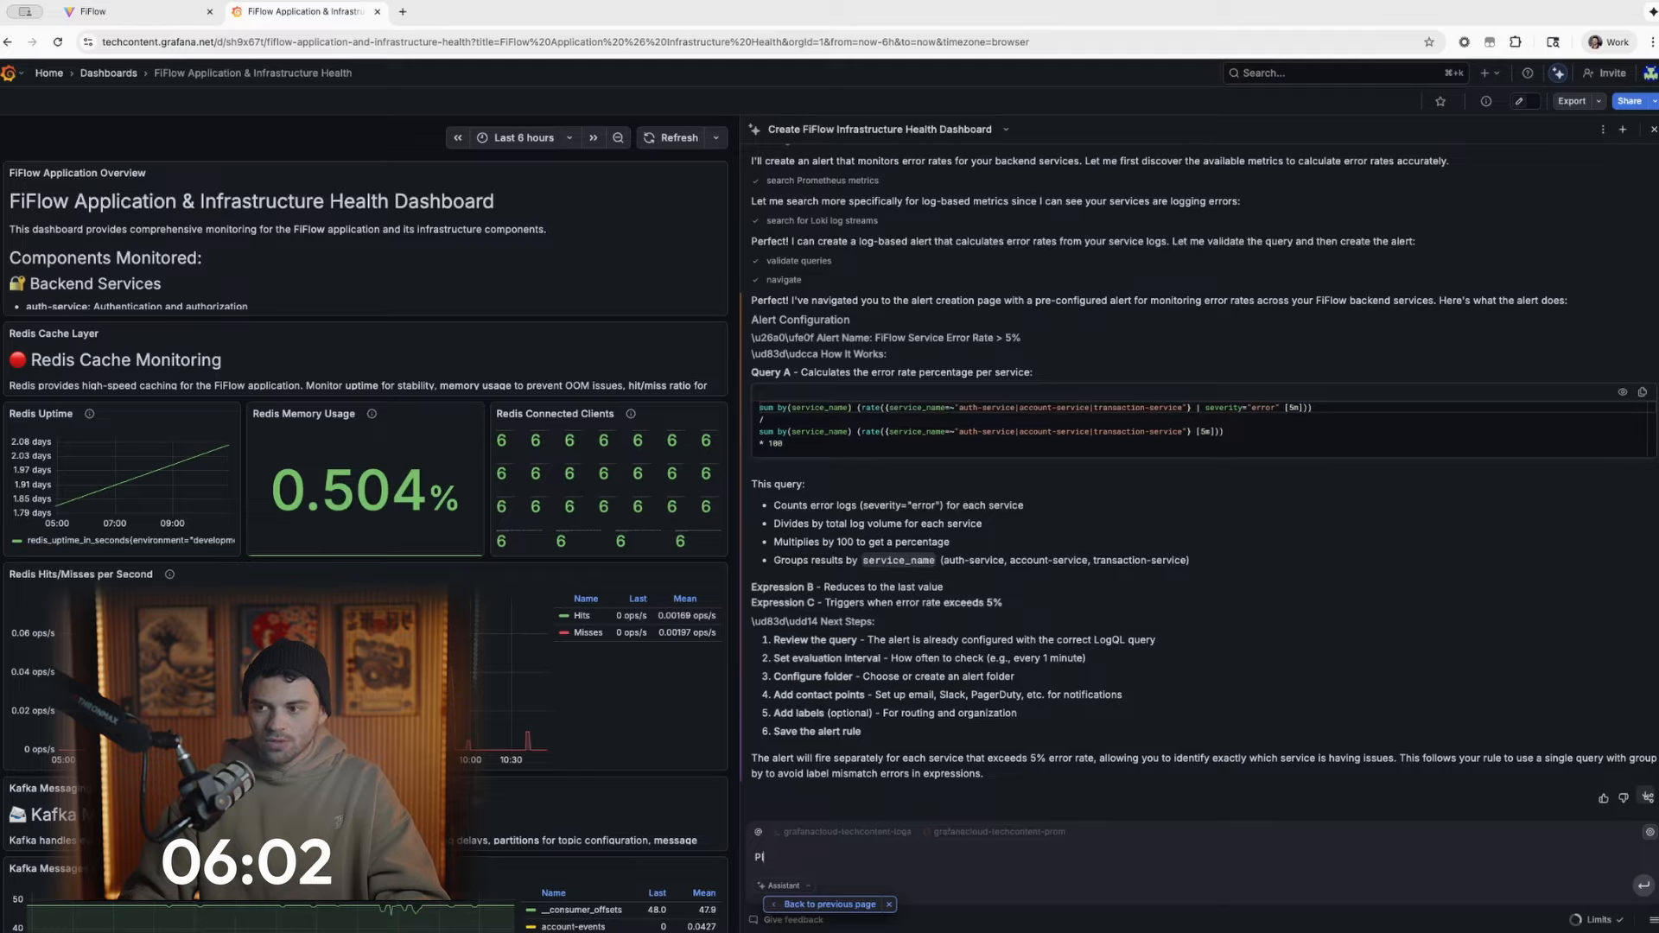
pyautogui.write('lease create the above ale')
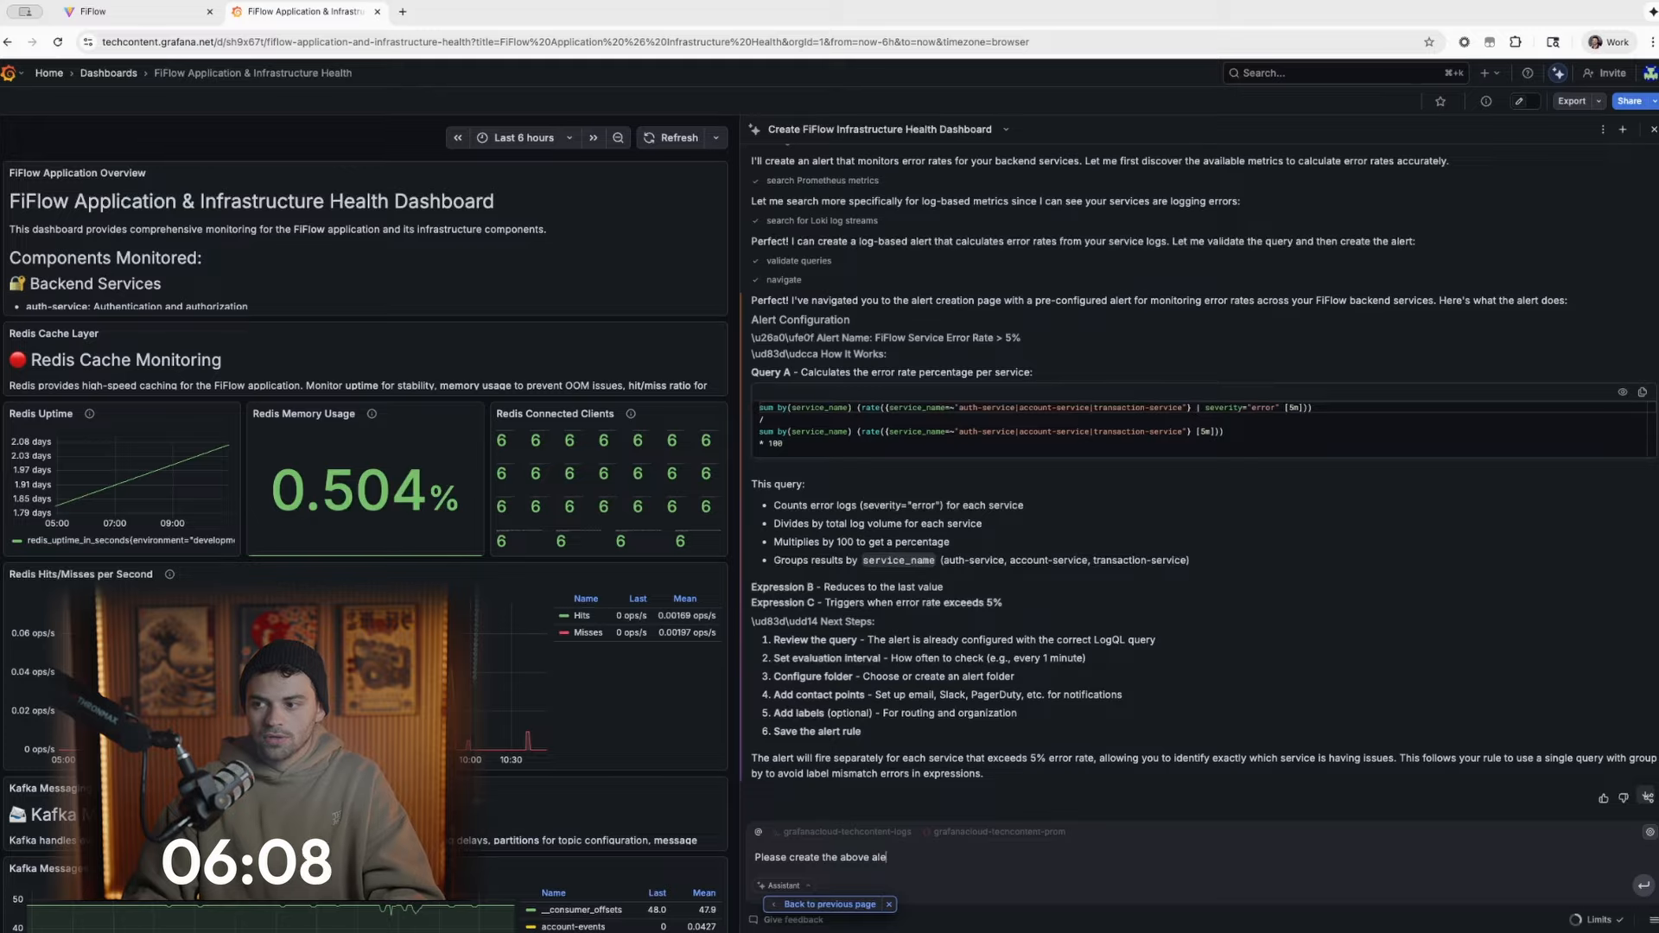
pyautogui.write('and navigate to th')
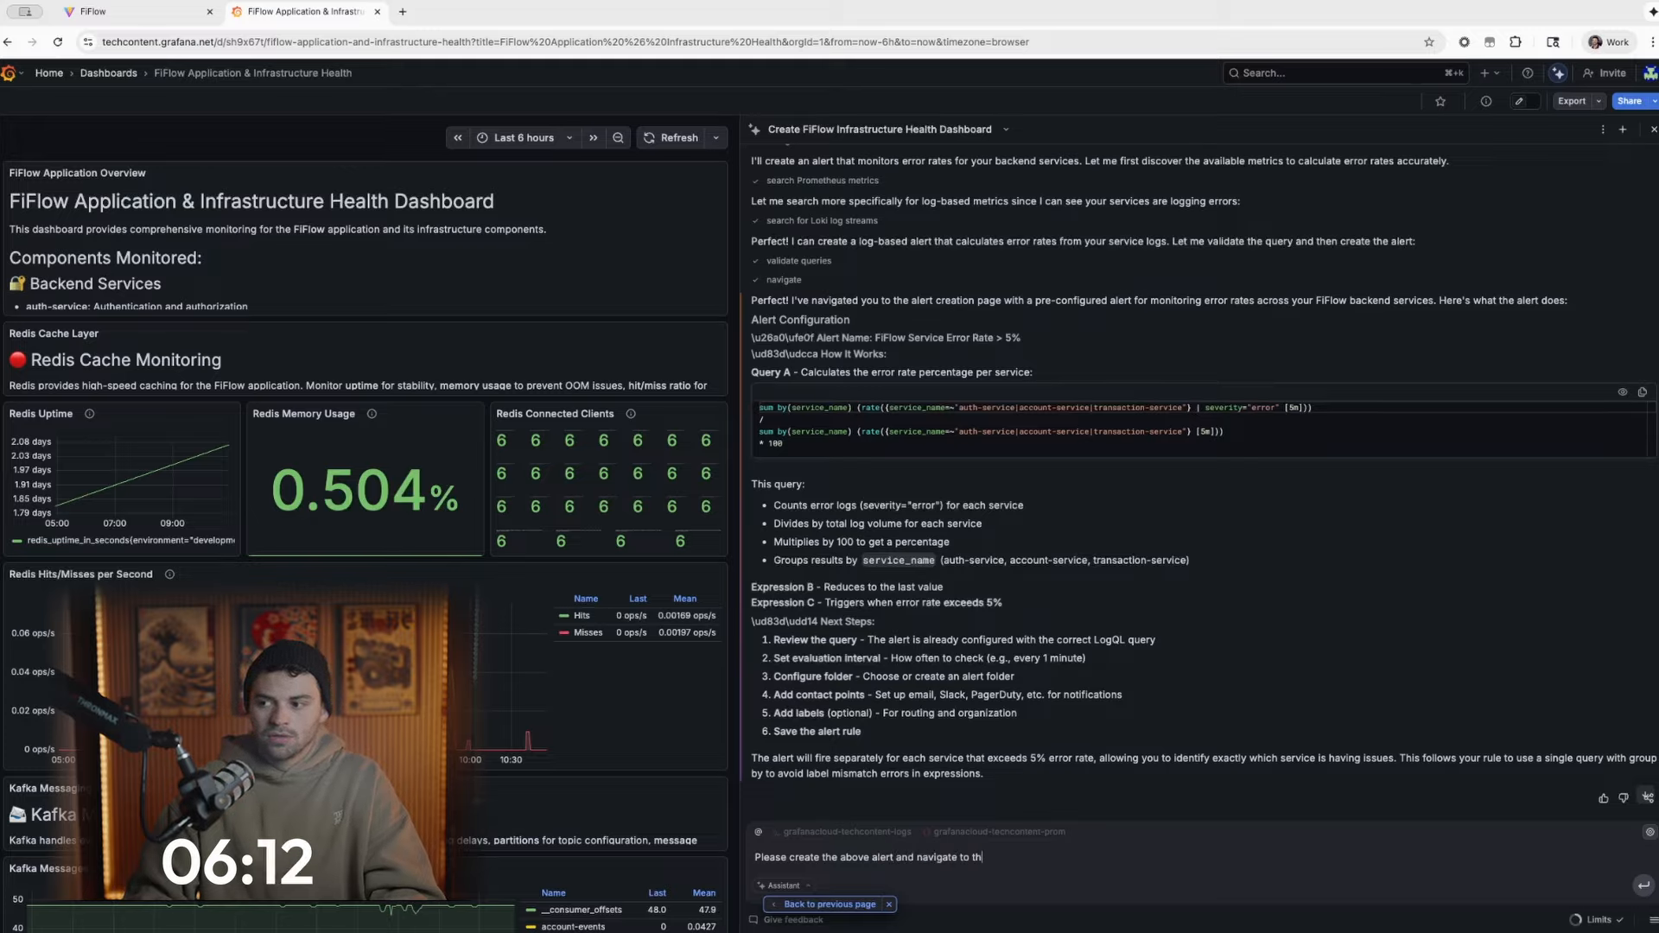
pyautogui.write('e appropriate portion of')
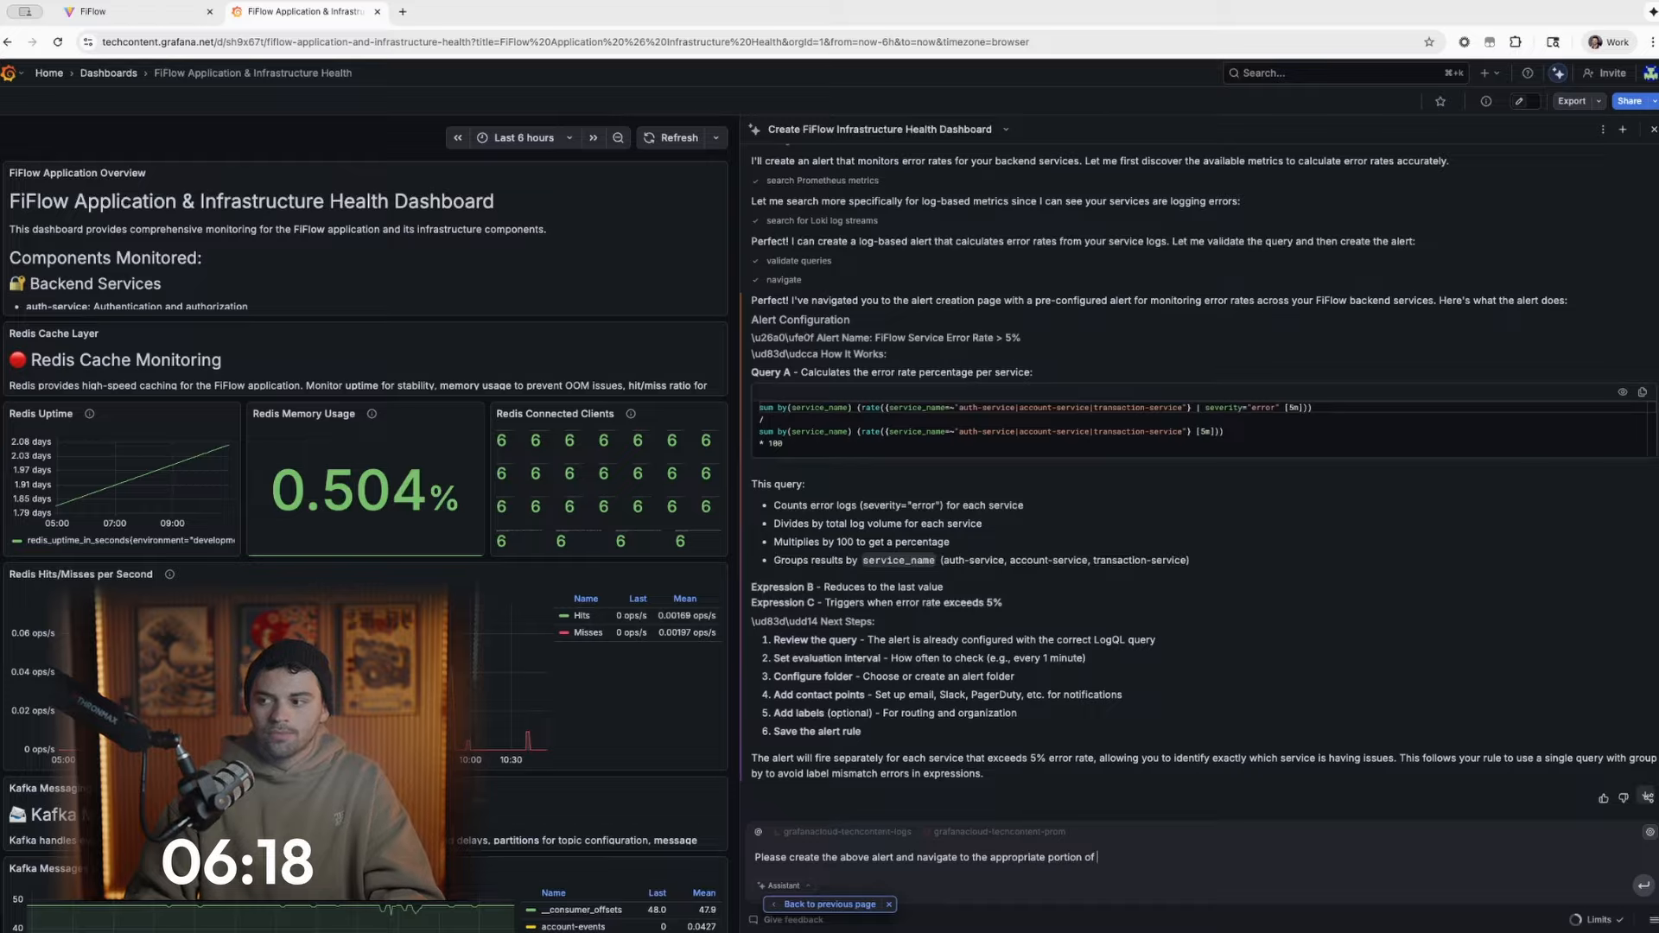
pyautogui.write('m')
pyautogui.press('Return')
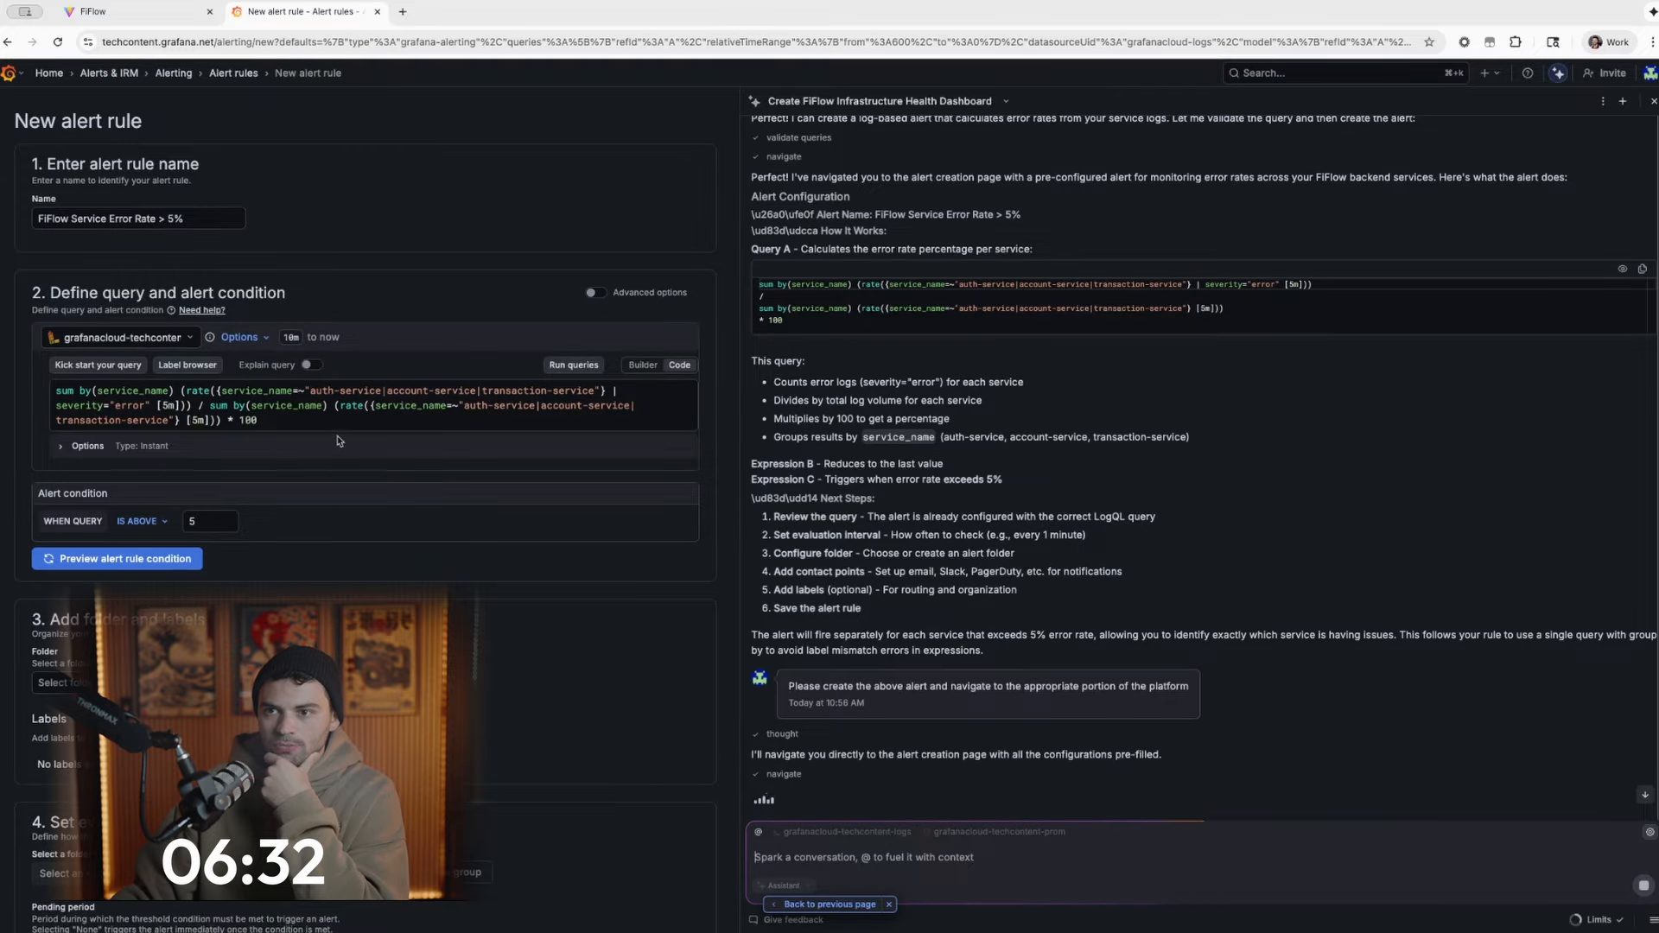
# - Look over the prefilled alert rule and choose the Service Alerts folder to store it in
pyautogui.scroll(-1, 295, 487)
pyautogui.scroll(-5, 295, 487)
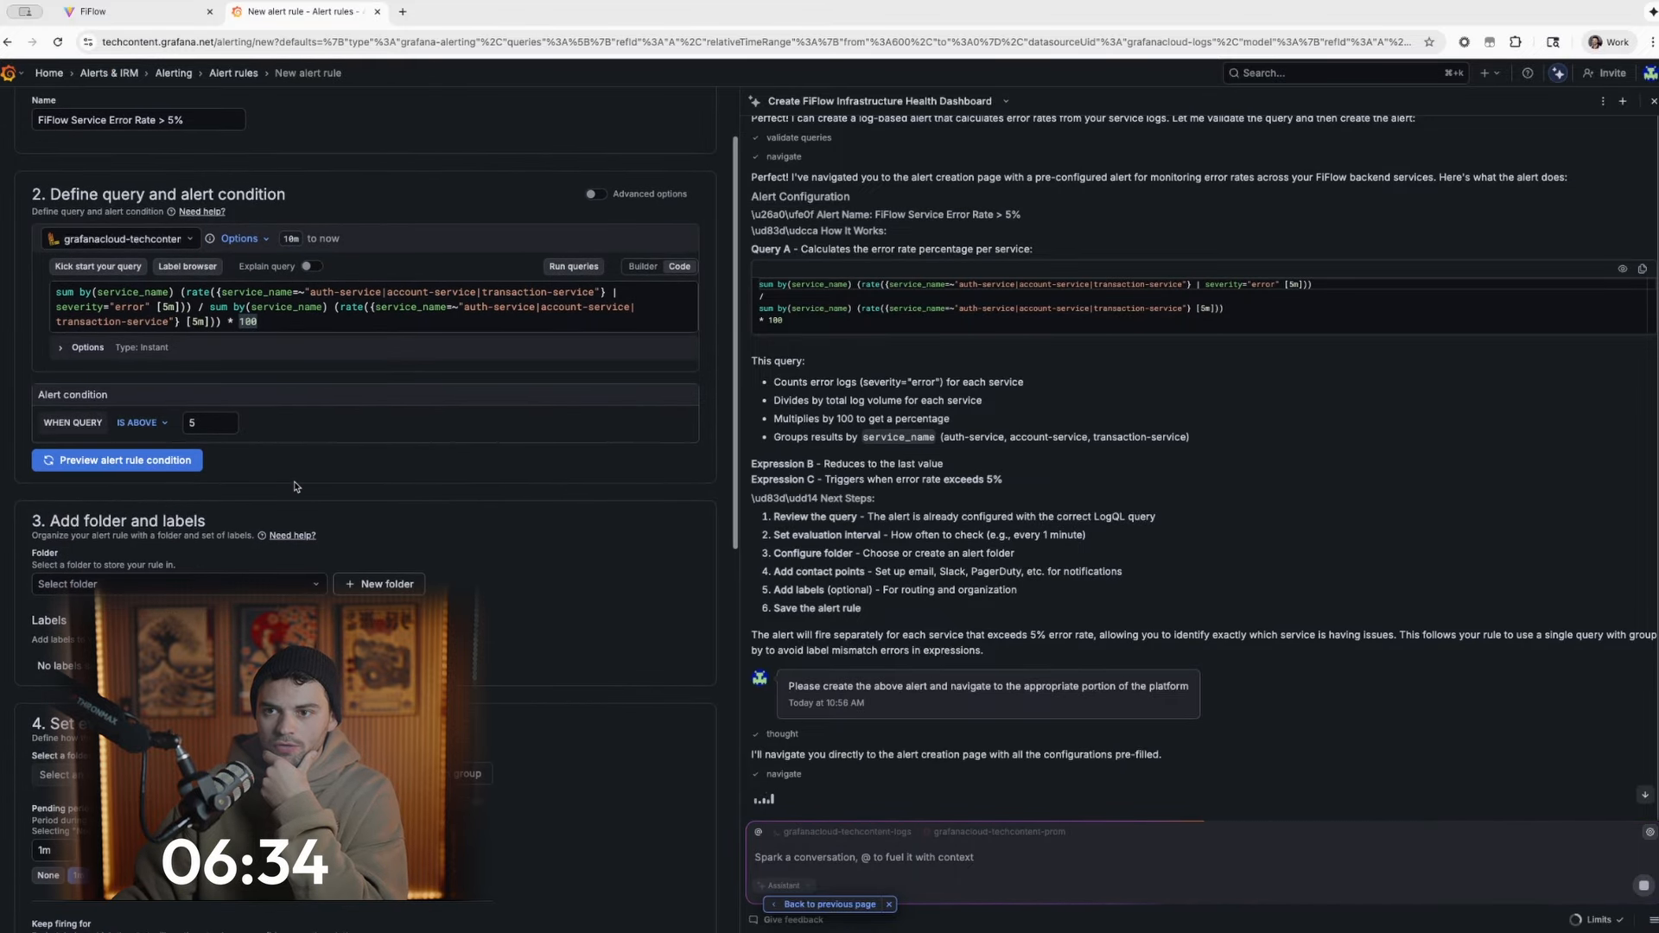
pyautogui.scroll(2, 328, 484)
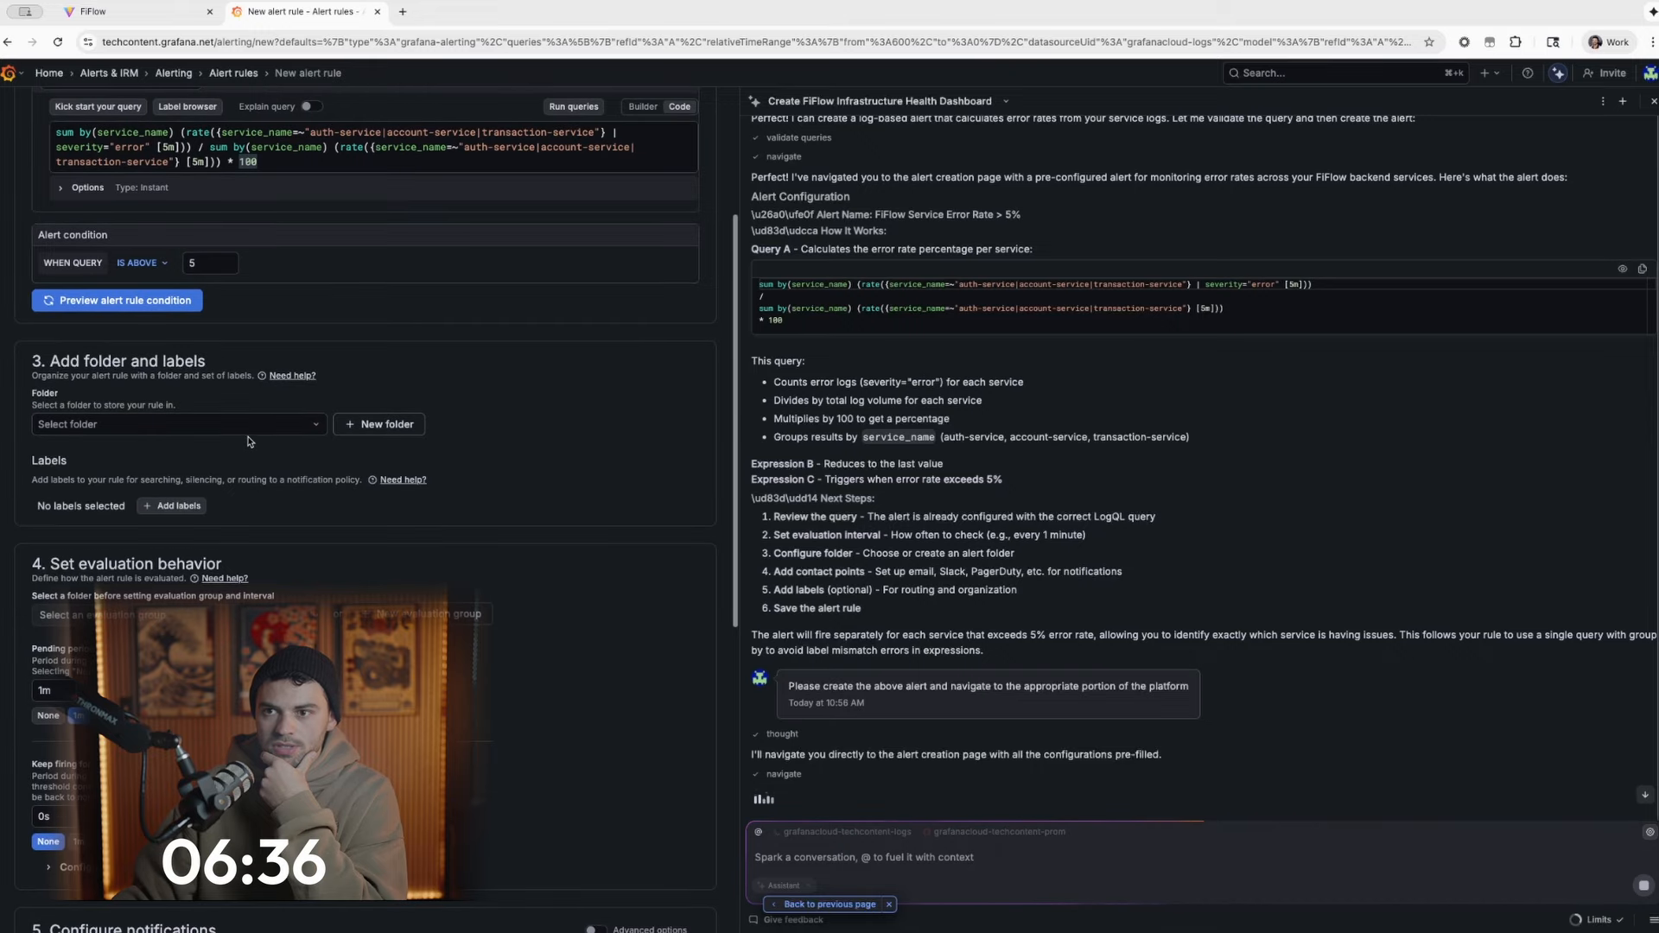
pyautogui.click(221, 424)
pyautogui.scroll(-1, 220, 537)
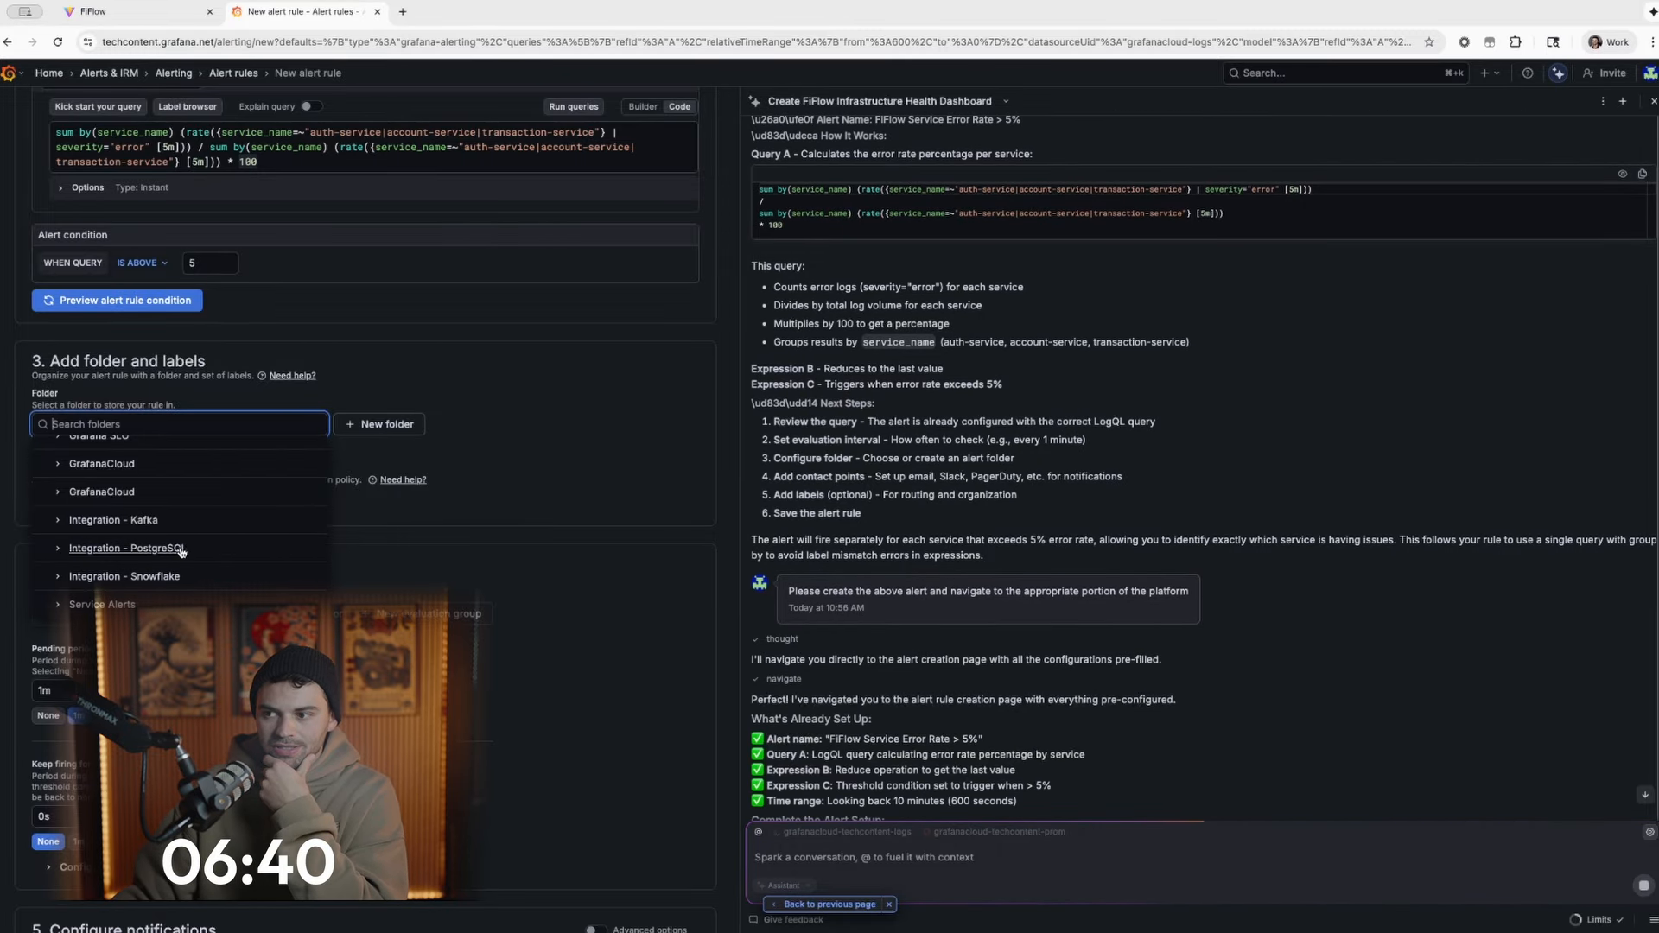
pyautogui.scroll(-1, 184, 548)
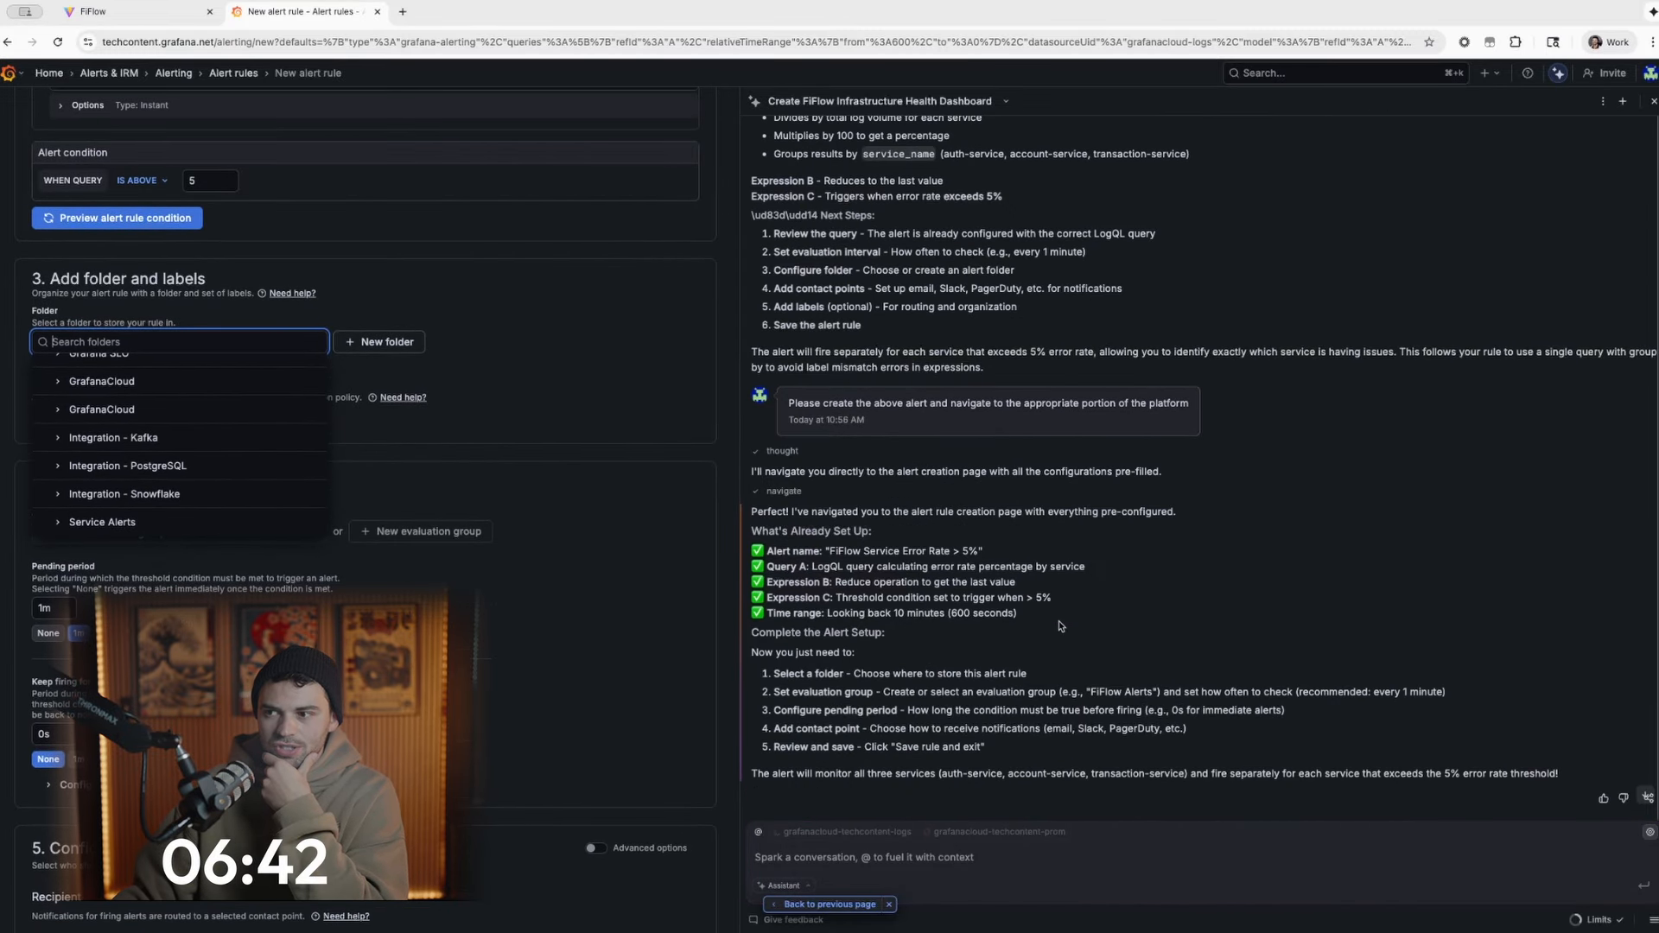
pyautogui.scroll(1, 155, 475)
pyautogui.scroll(-1, 205, 482)
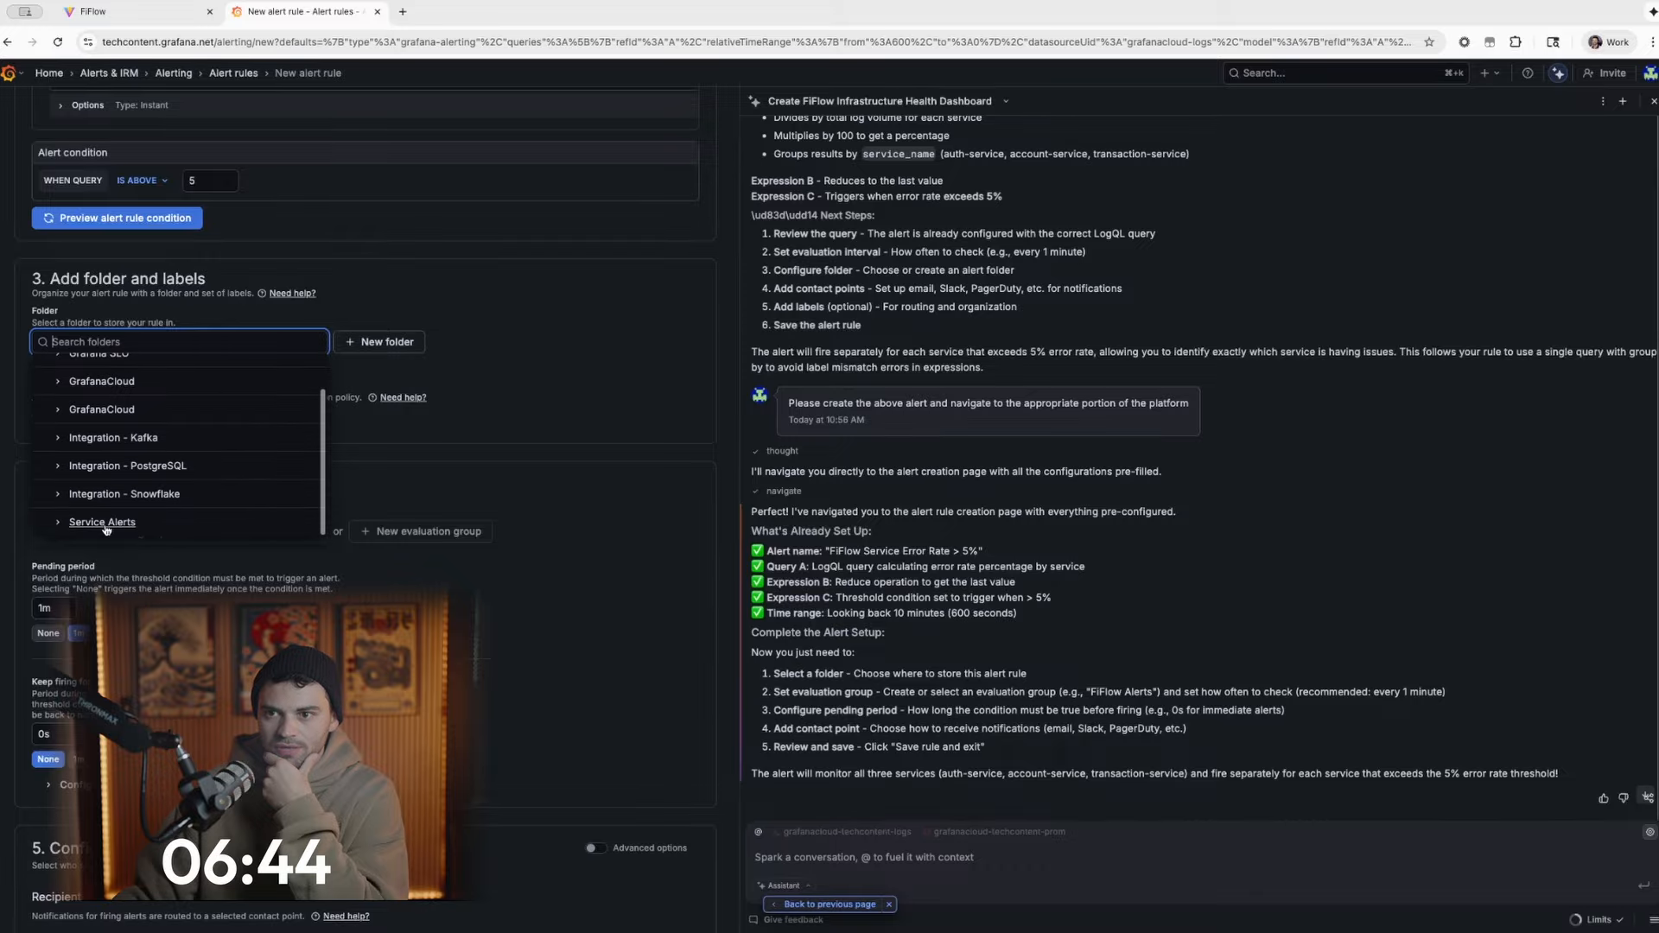
pyautogui.click(108, 529)
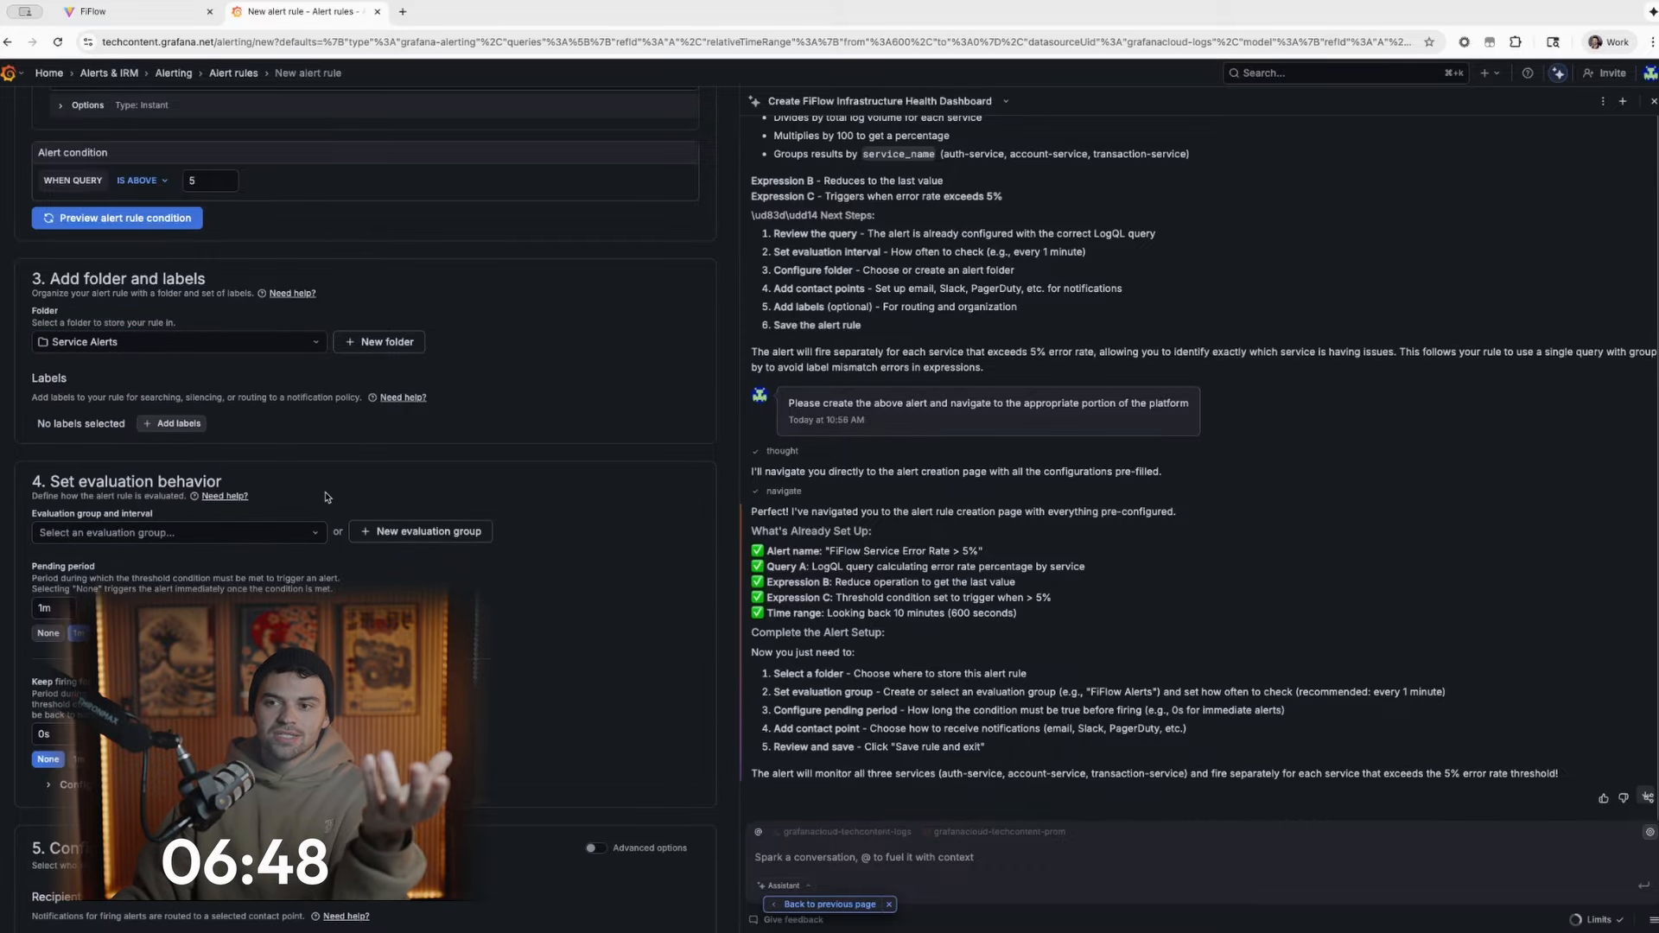
# - Create a new evaluation group named Service Alert Eval Group with a 1m evaluation interval for the alert rule
pyautogui.scroll(-2, 273, 539)
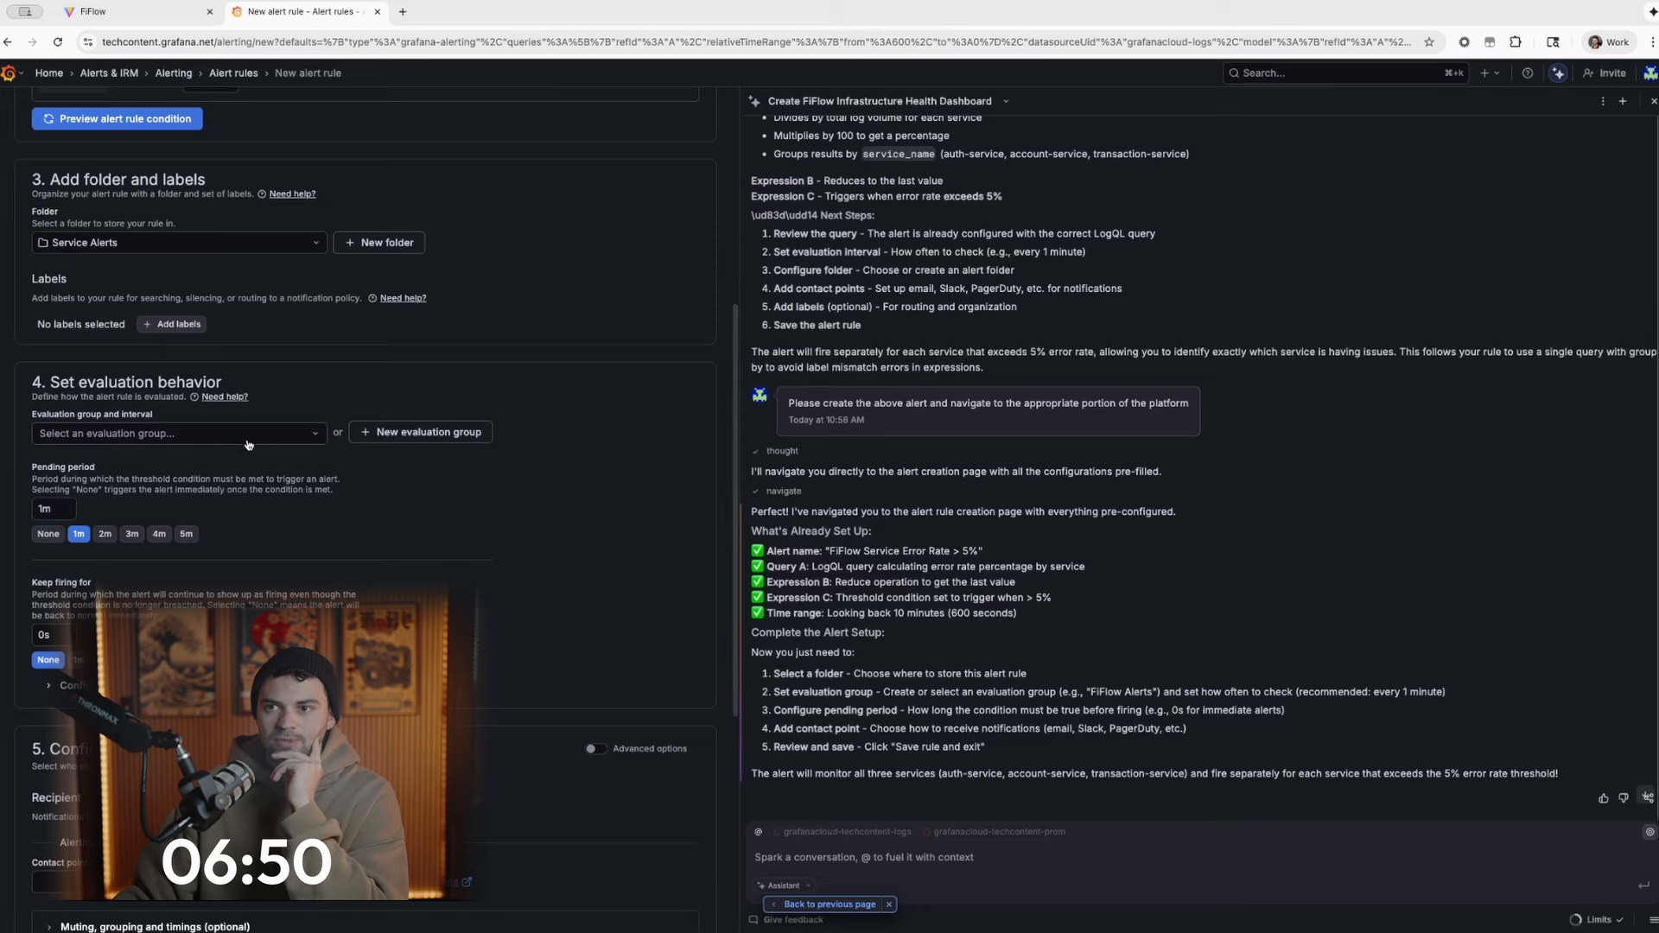
pyautogui.scroll(6, 265, 426)
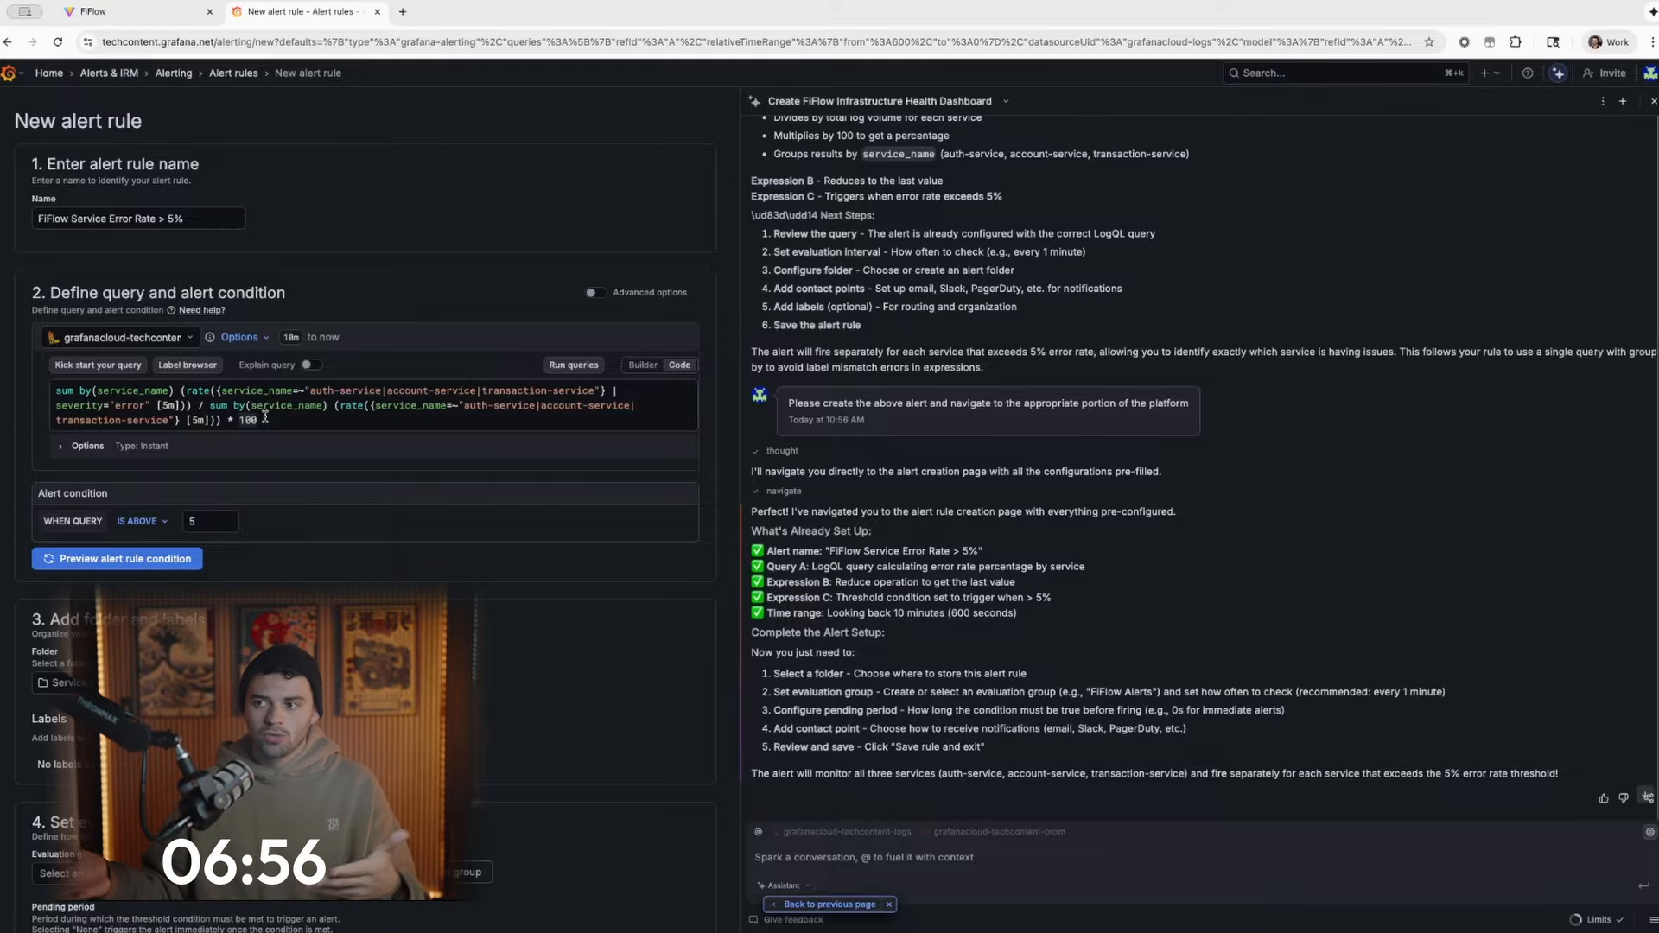
pyautogui.scroll(-3, 233, 524)
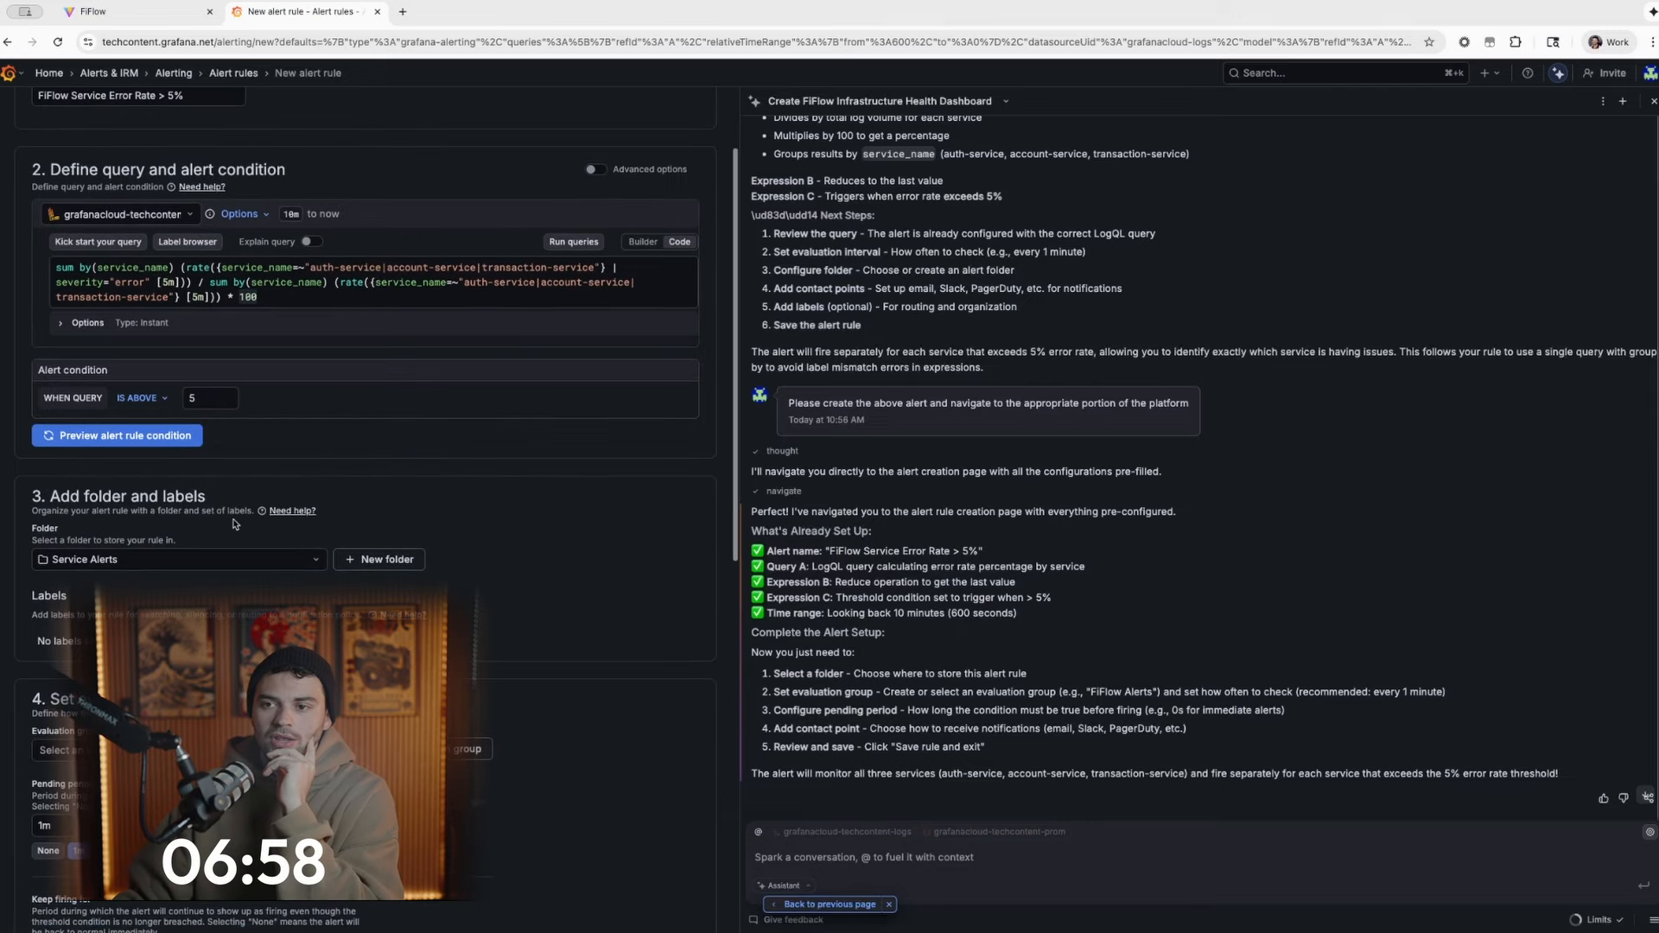
pyautogui.scroll(-5, 233, 524)
pyautogui.click(247, 532)
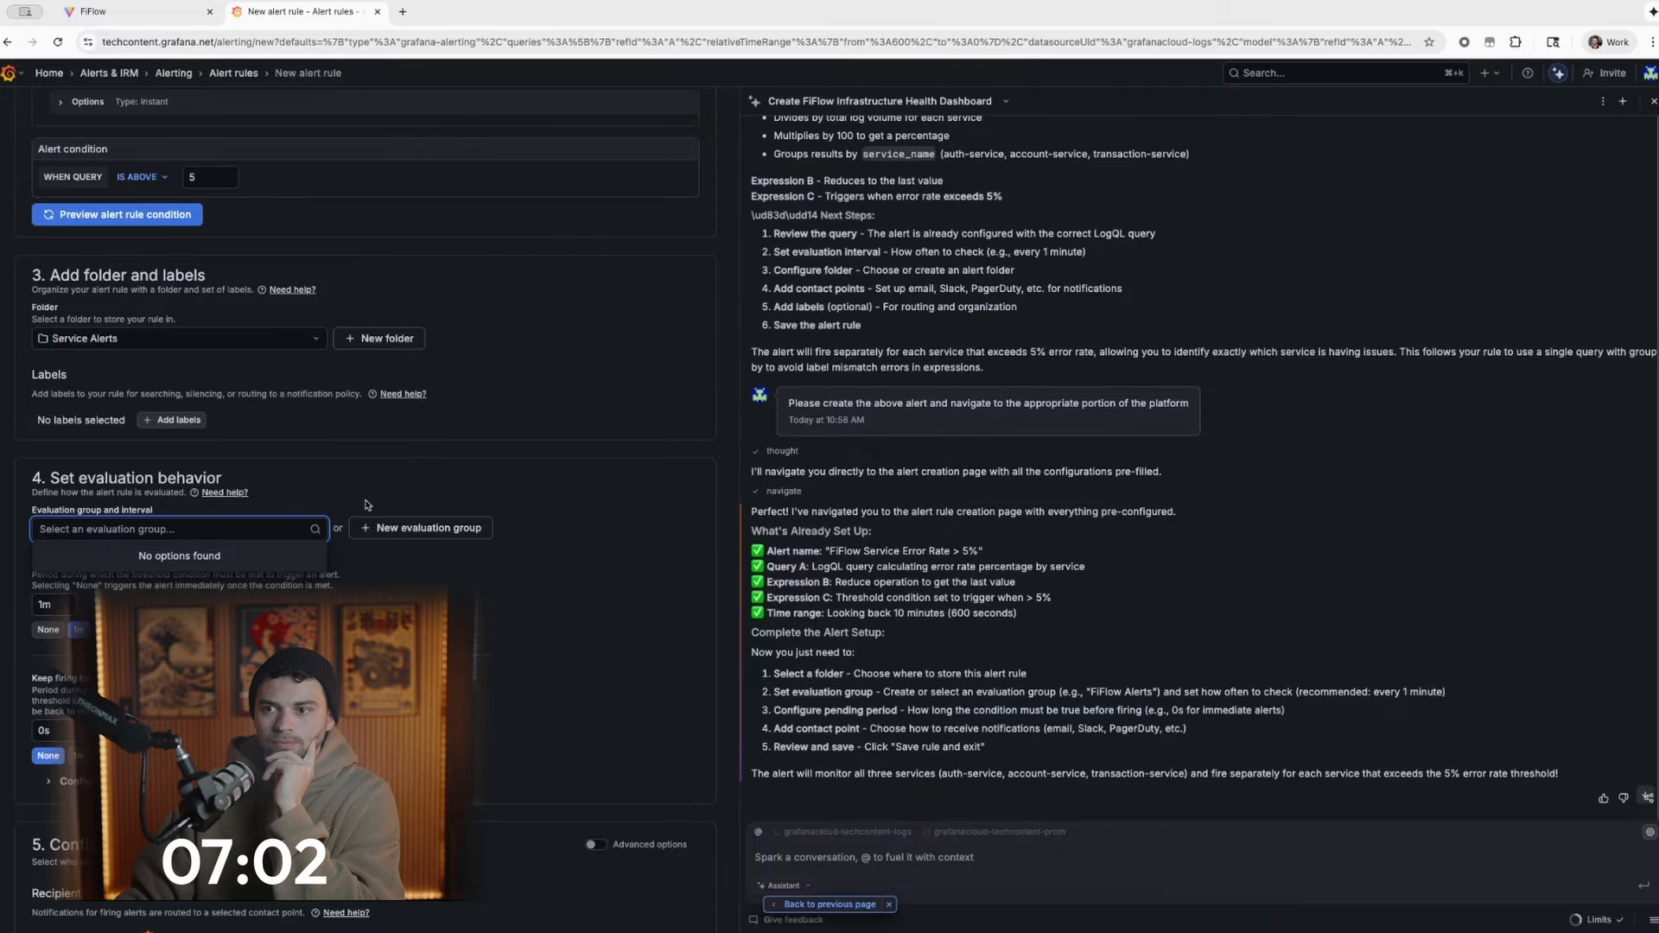
pyautogui.click(458, 532)
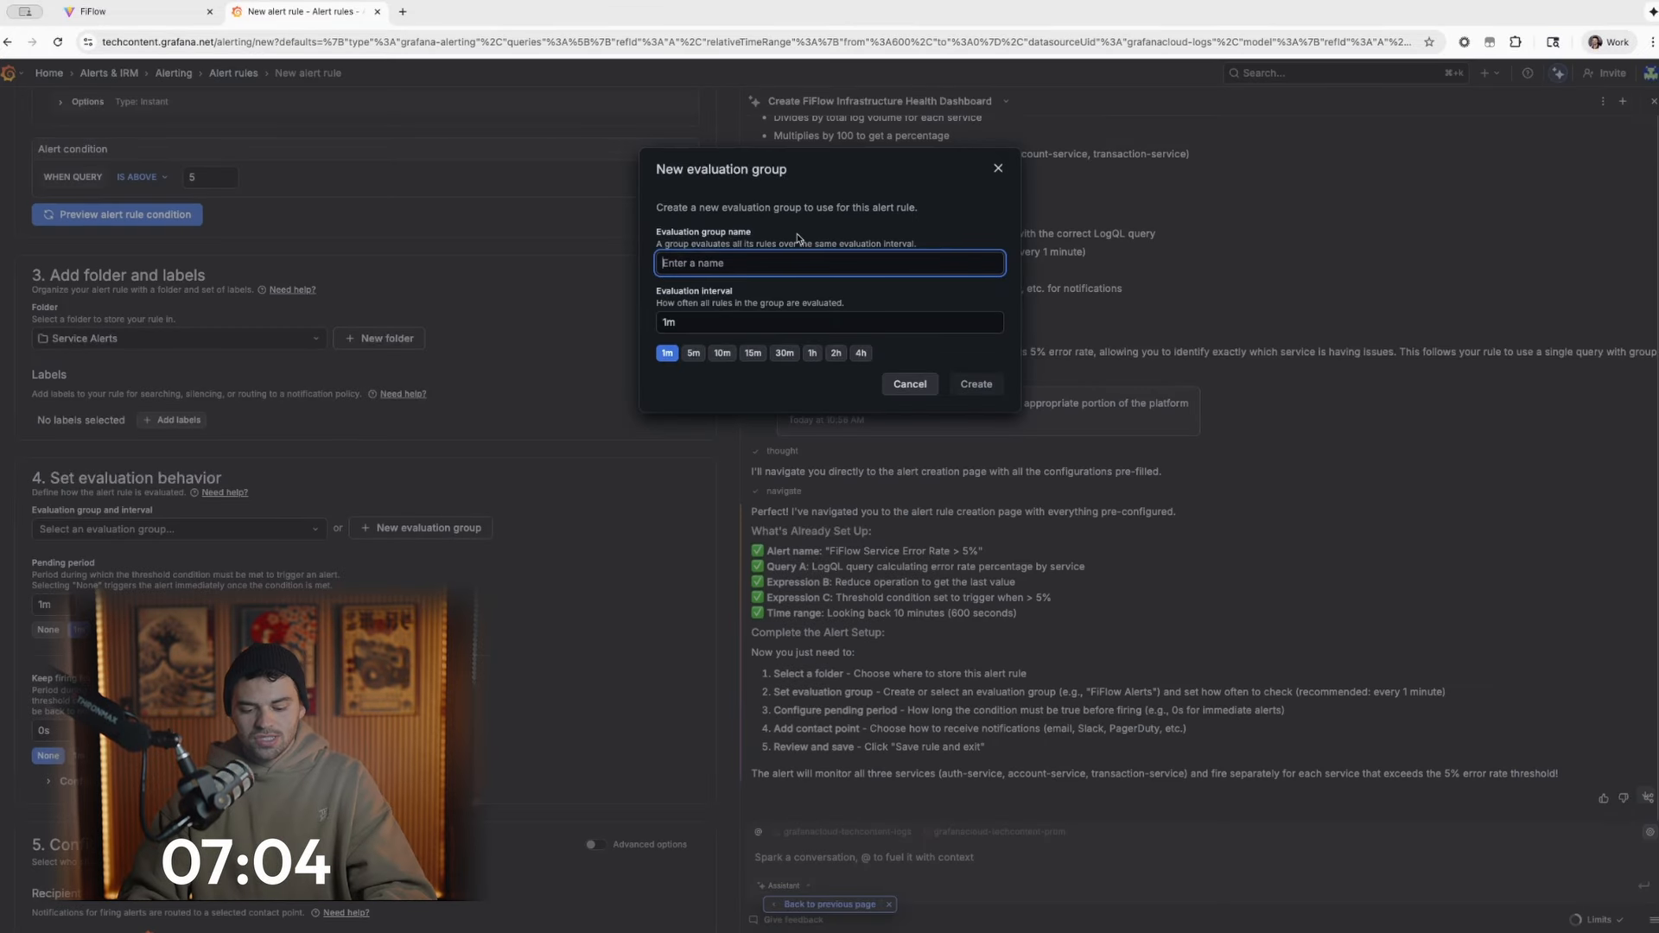
pyautogui.write('Serv')
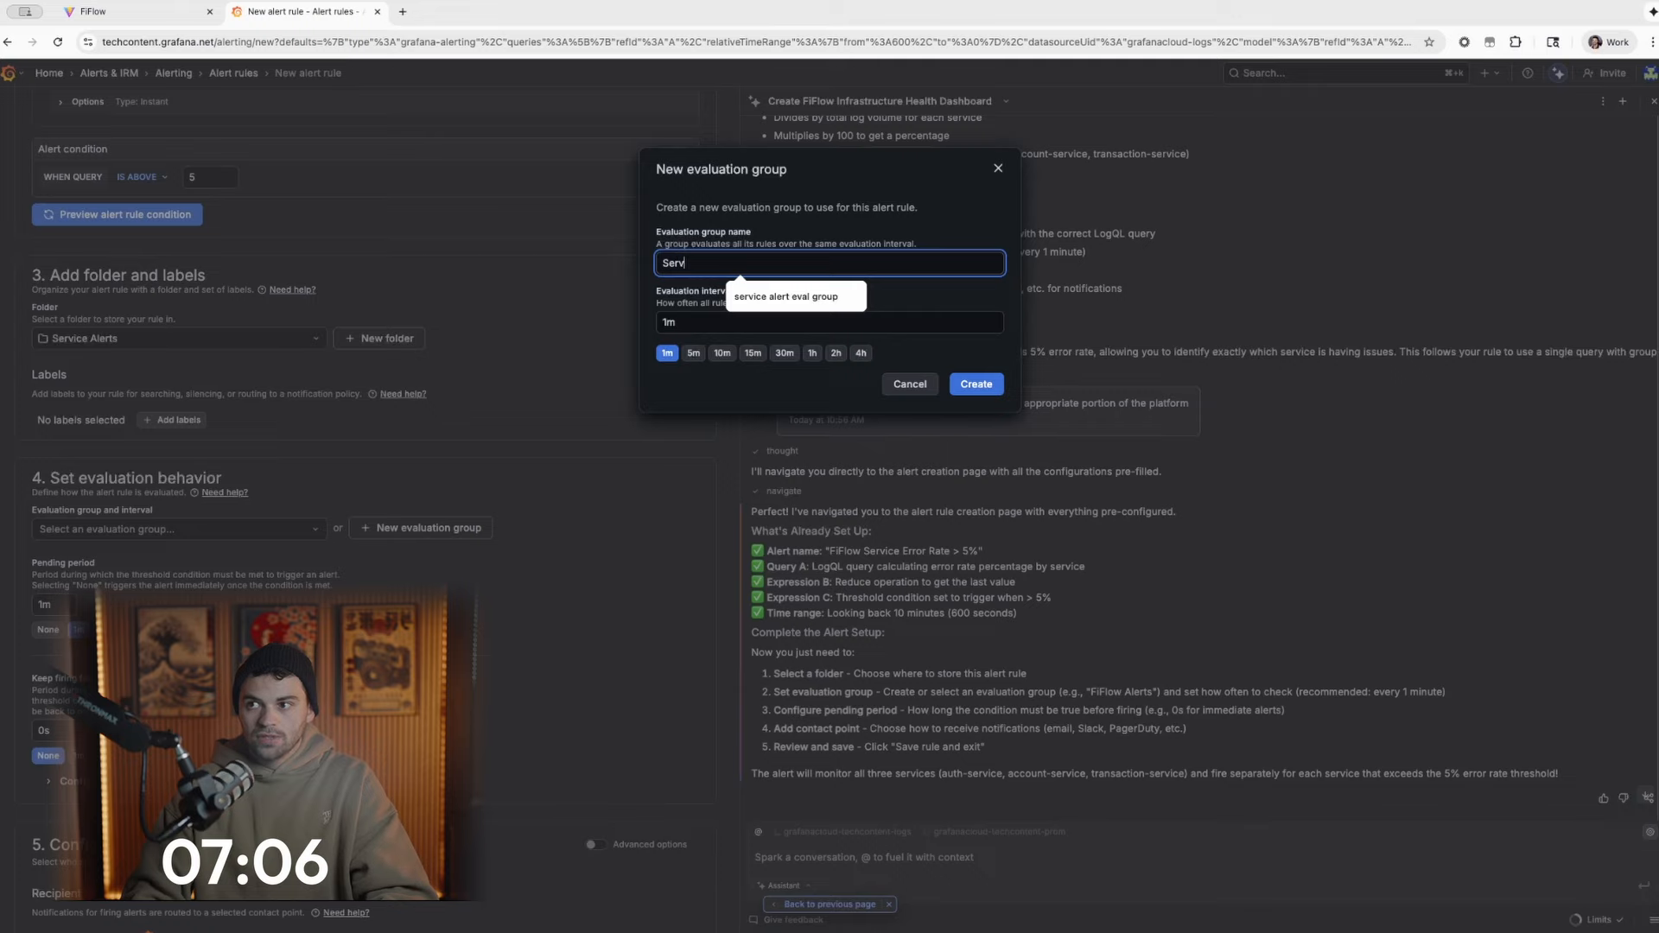
pyautogui.write('ice Alert')
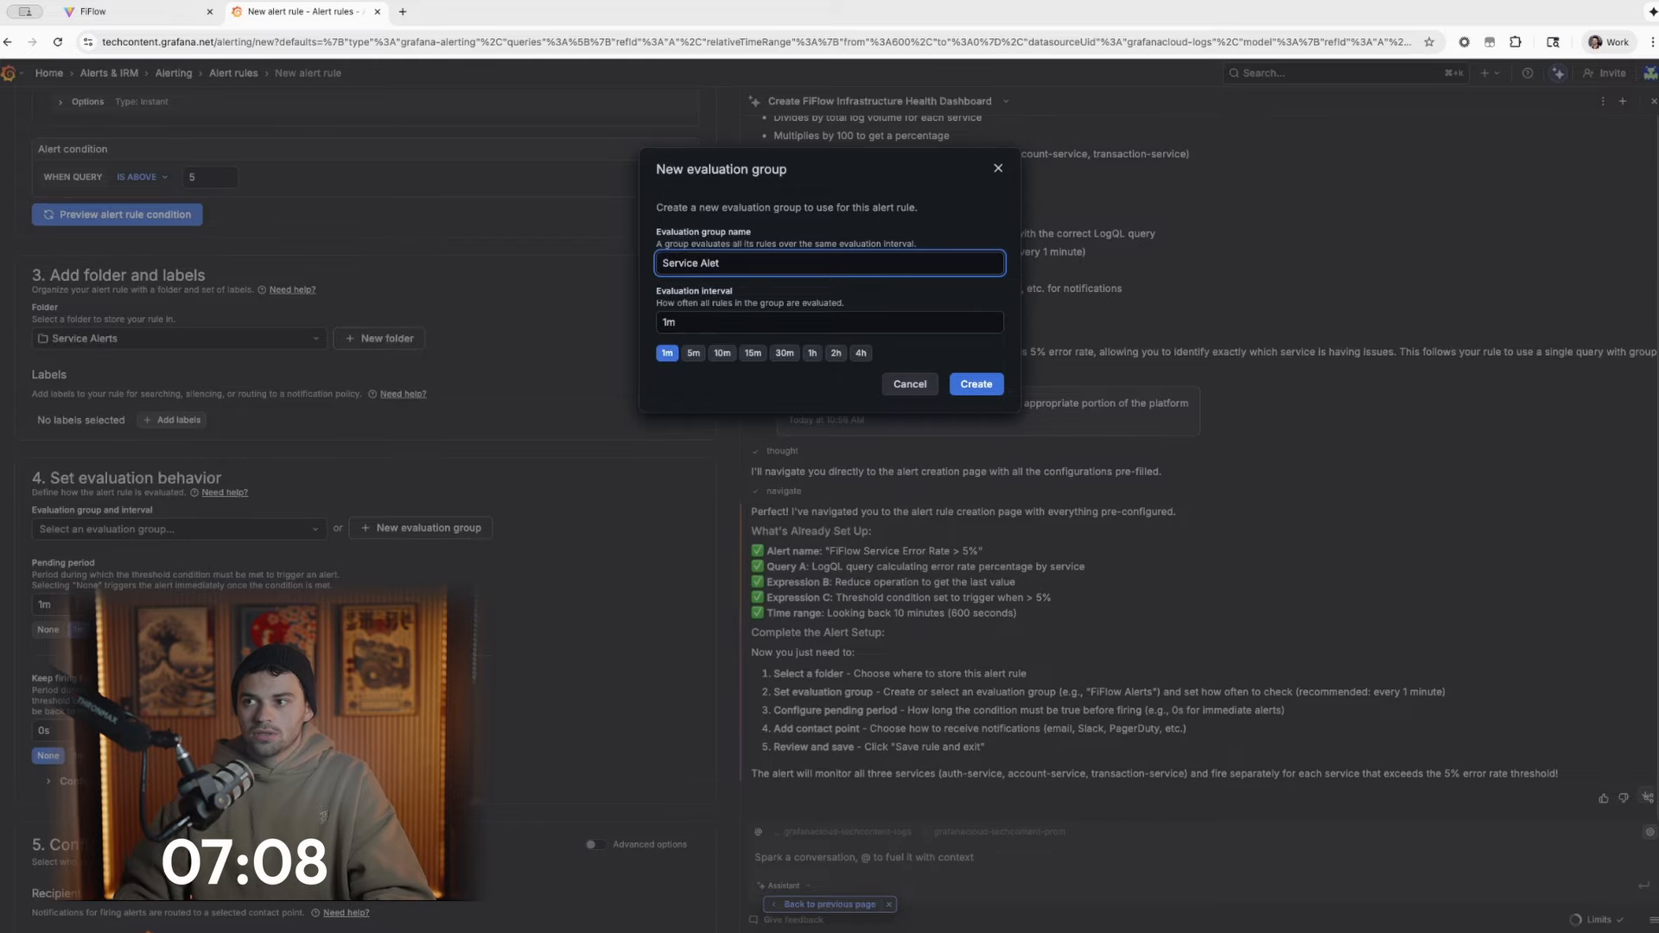
pyautogui.write(' Eval Gro')
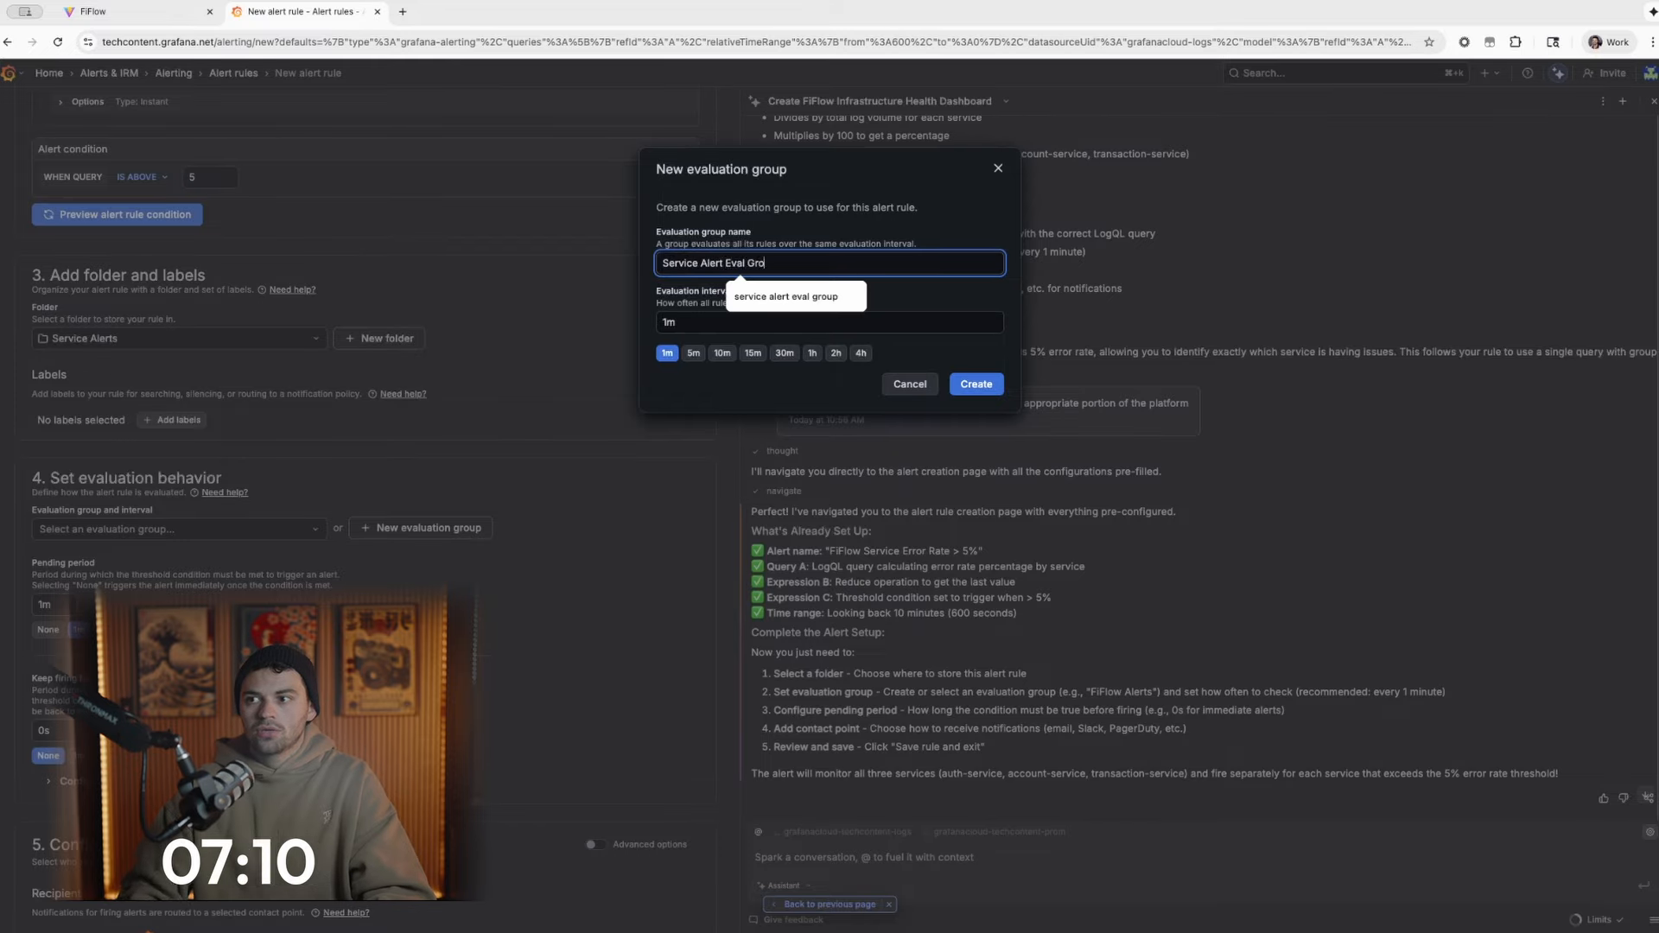
pyautogui.write('u[p')
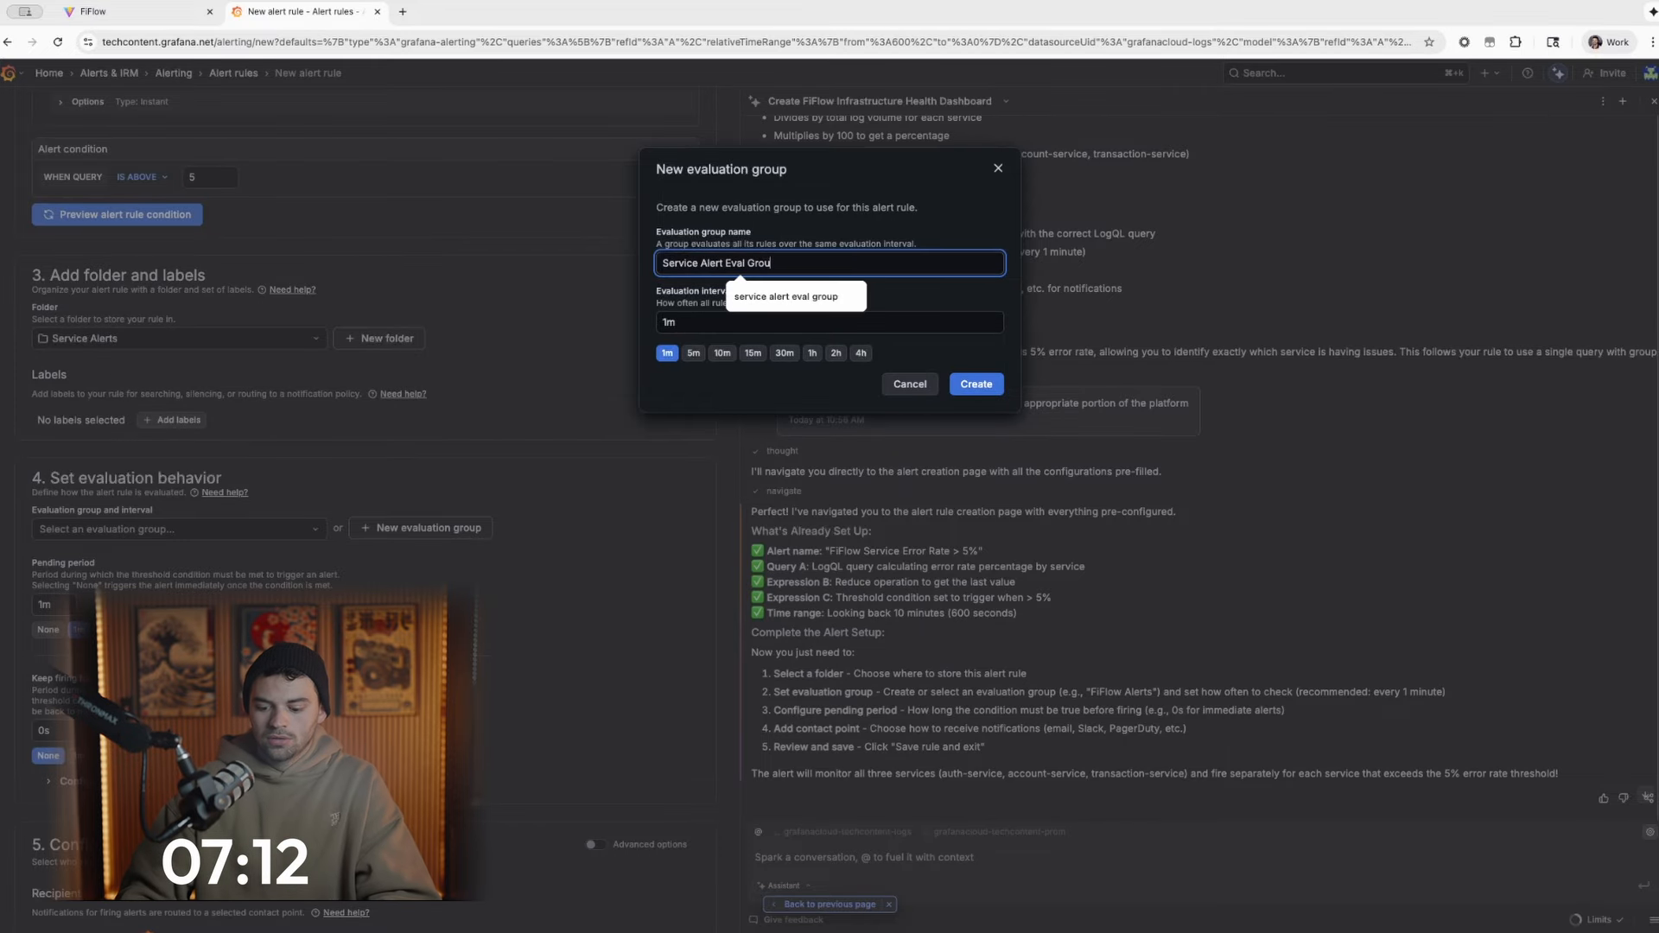
pyautogui.click(971, 388)
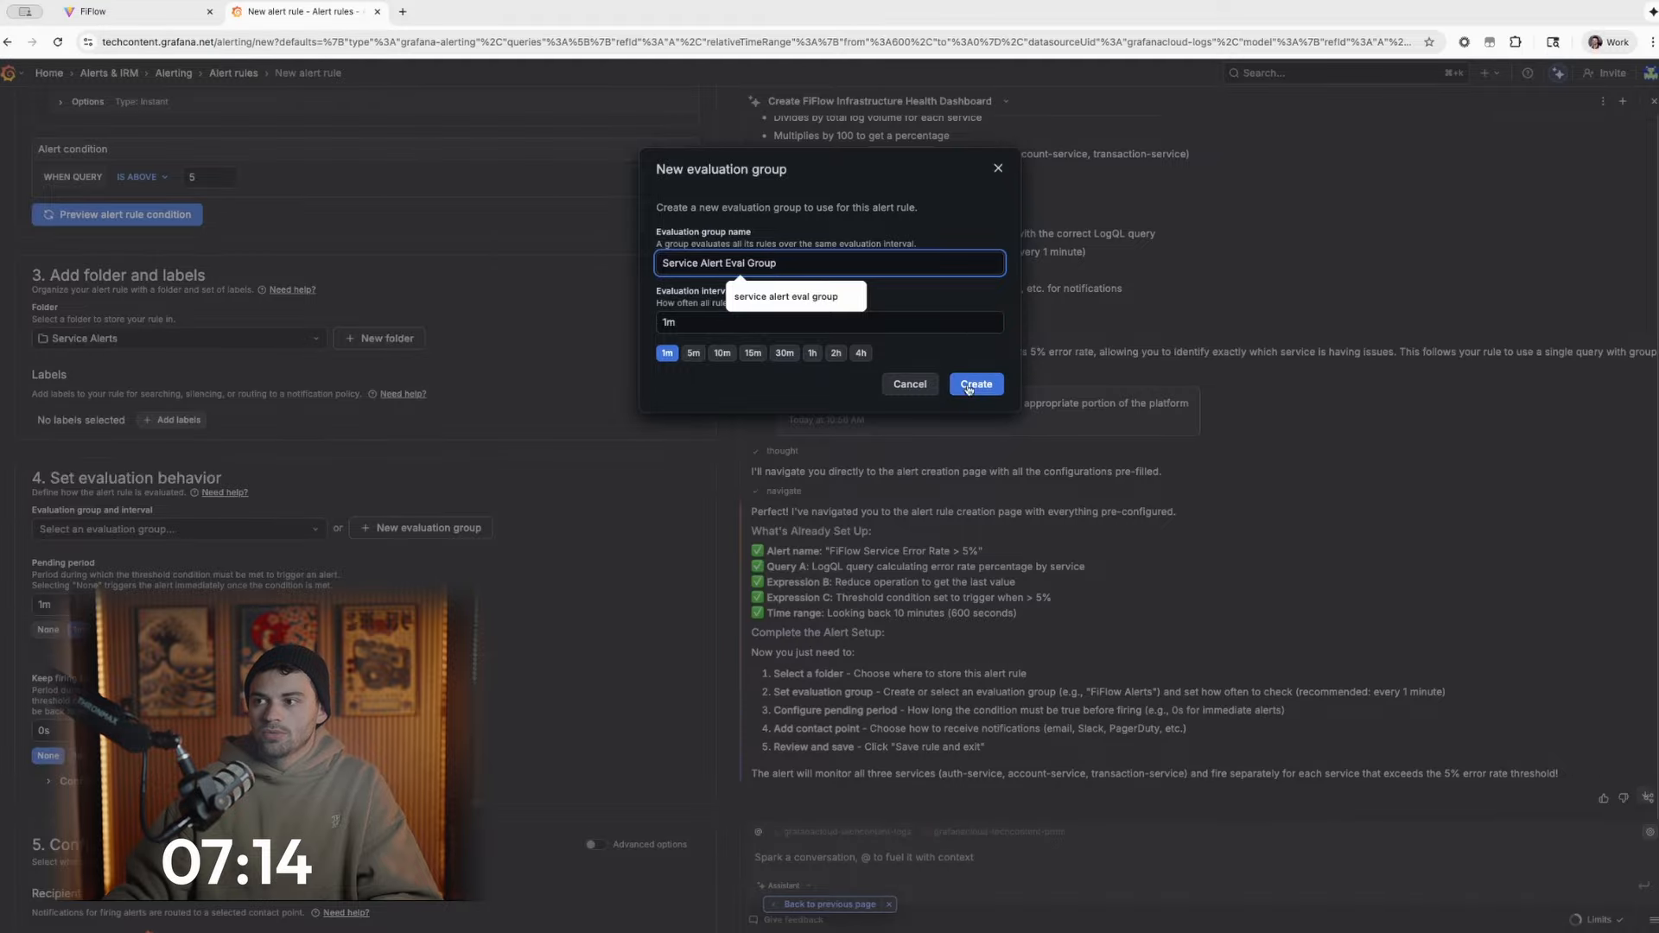
pyautogui.click(976, 392)
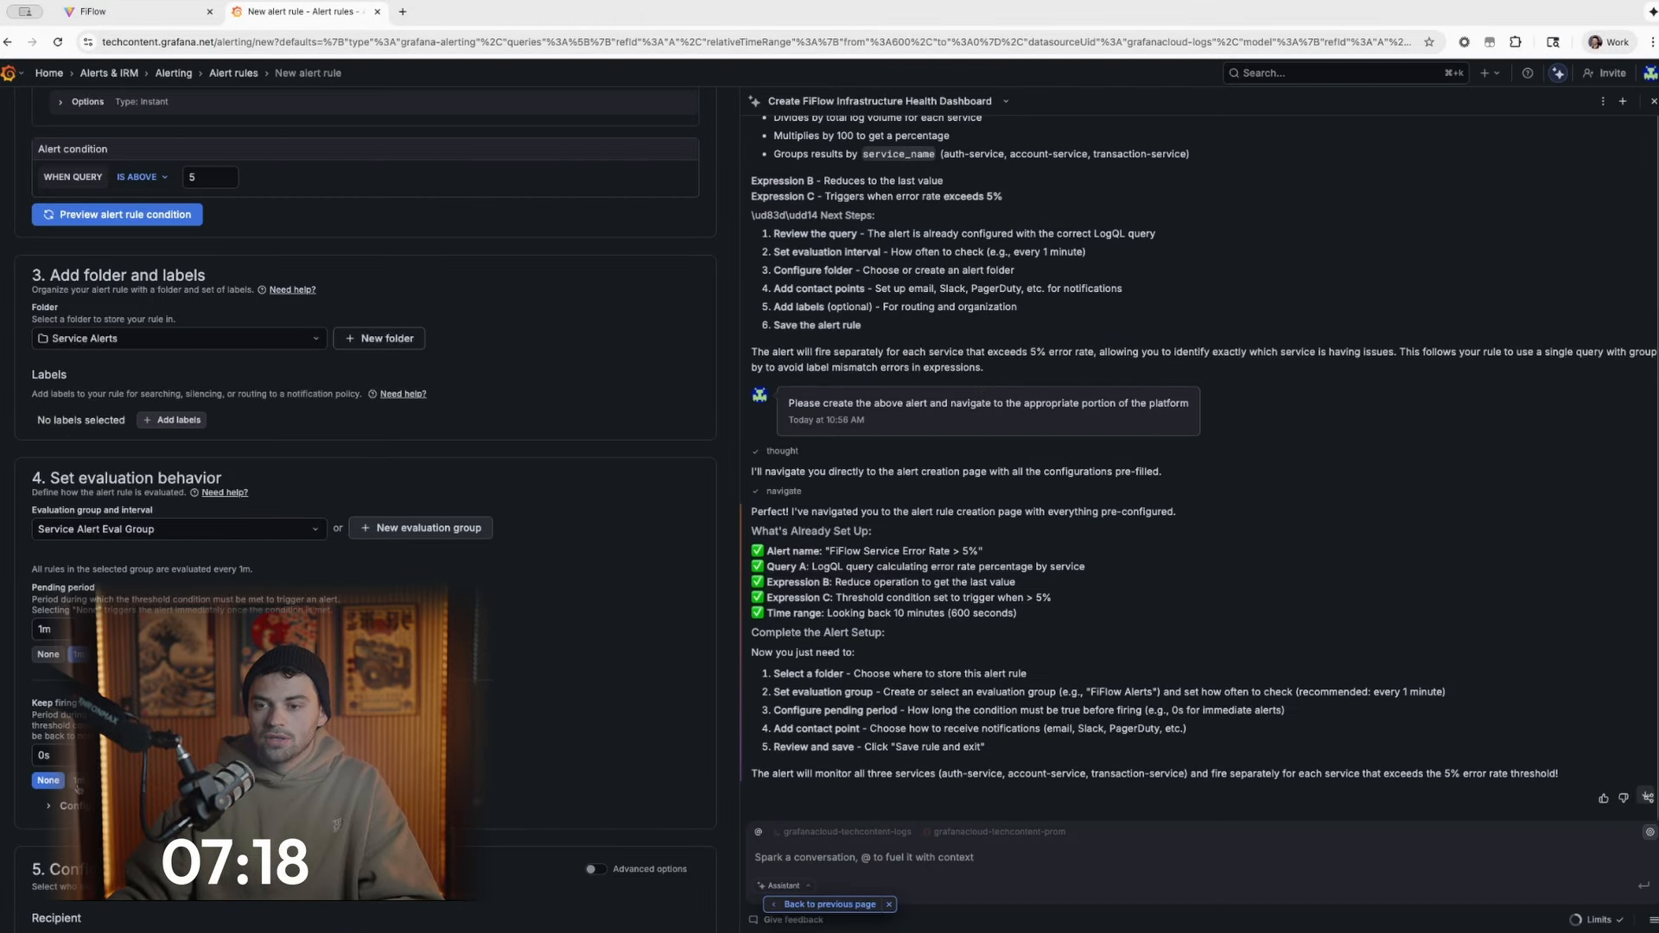
# - Set the alert rule's notification contact point to grafana-default-email and save the rule
pyautogui.scroll(-4, 363, 518)
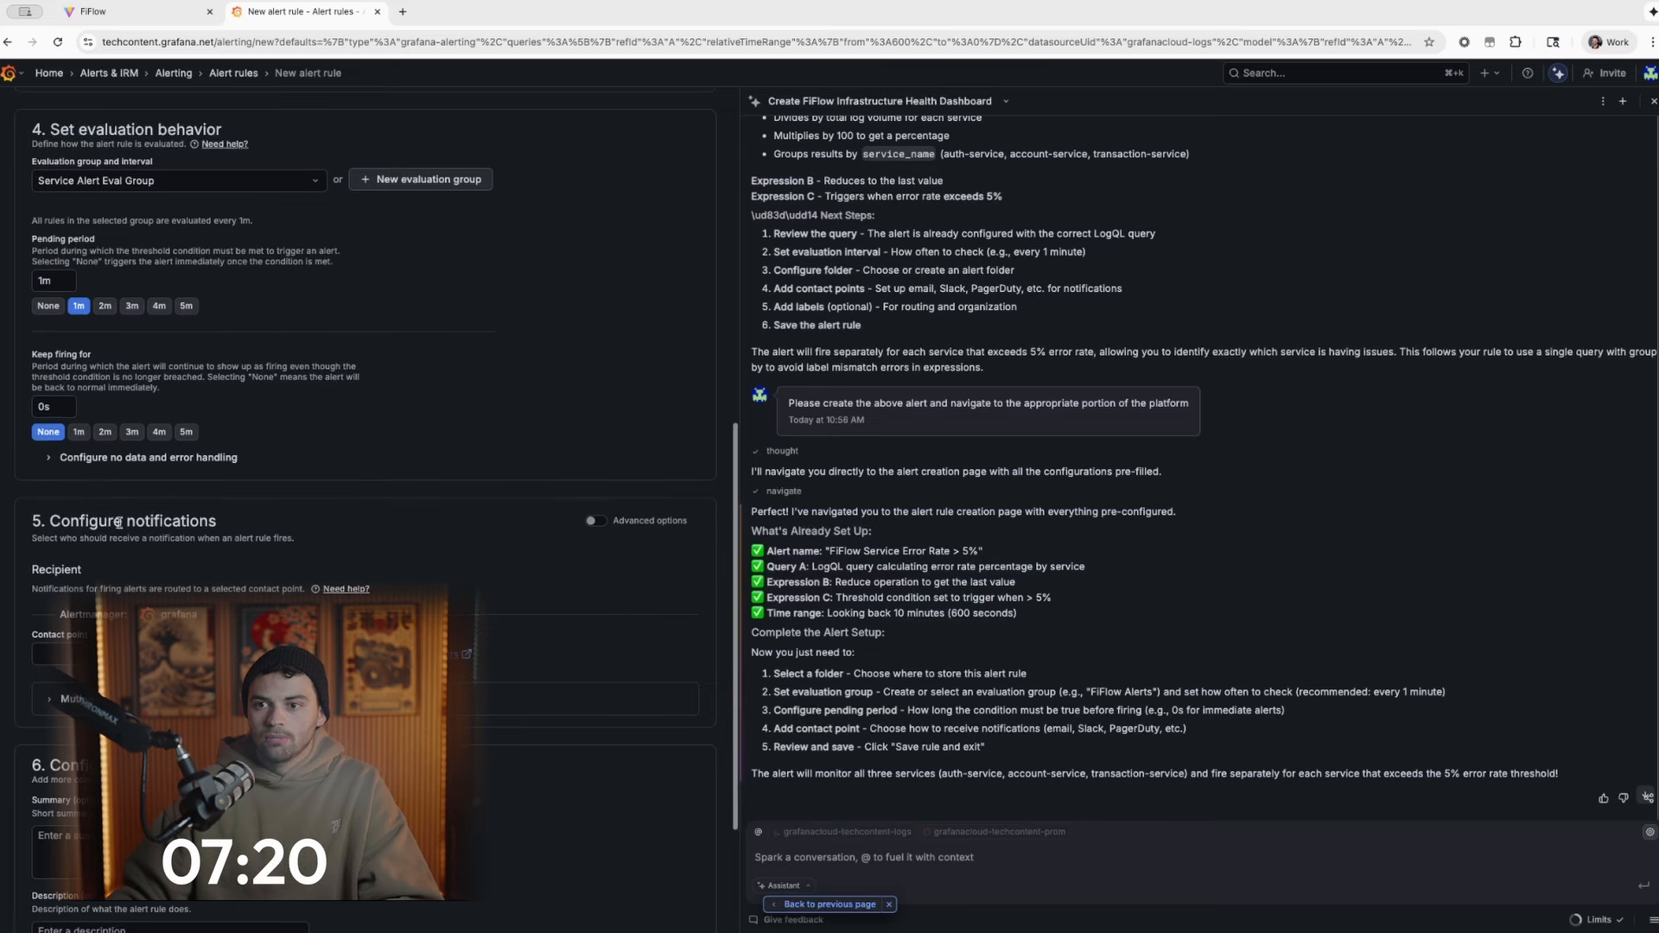
pyautogui.click(130, 620)
pyautogui.scroll(-3, 328, 588)
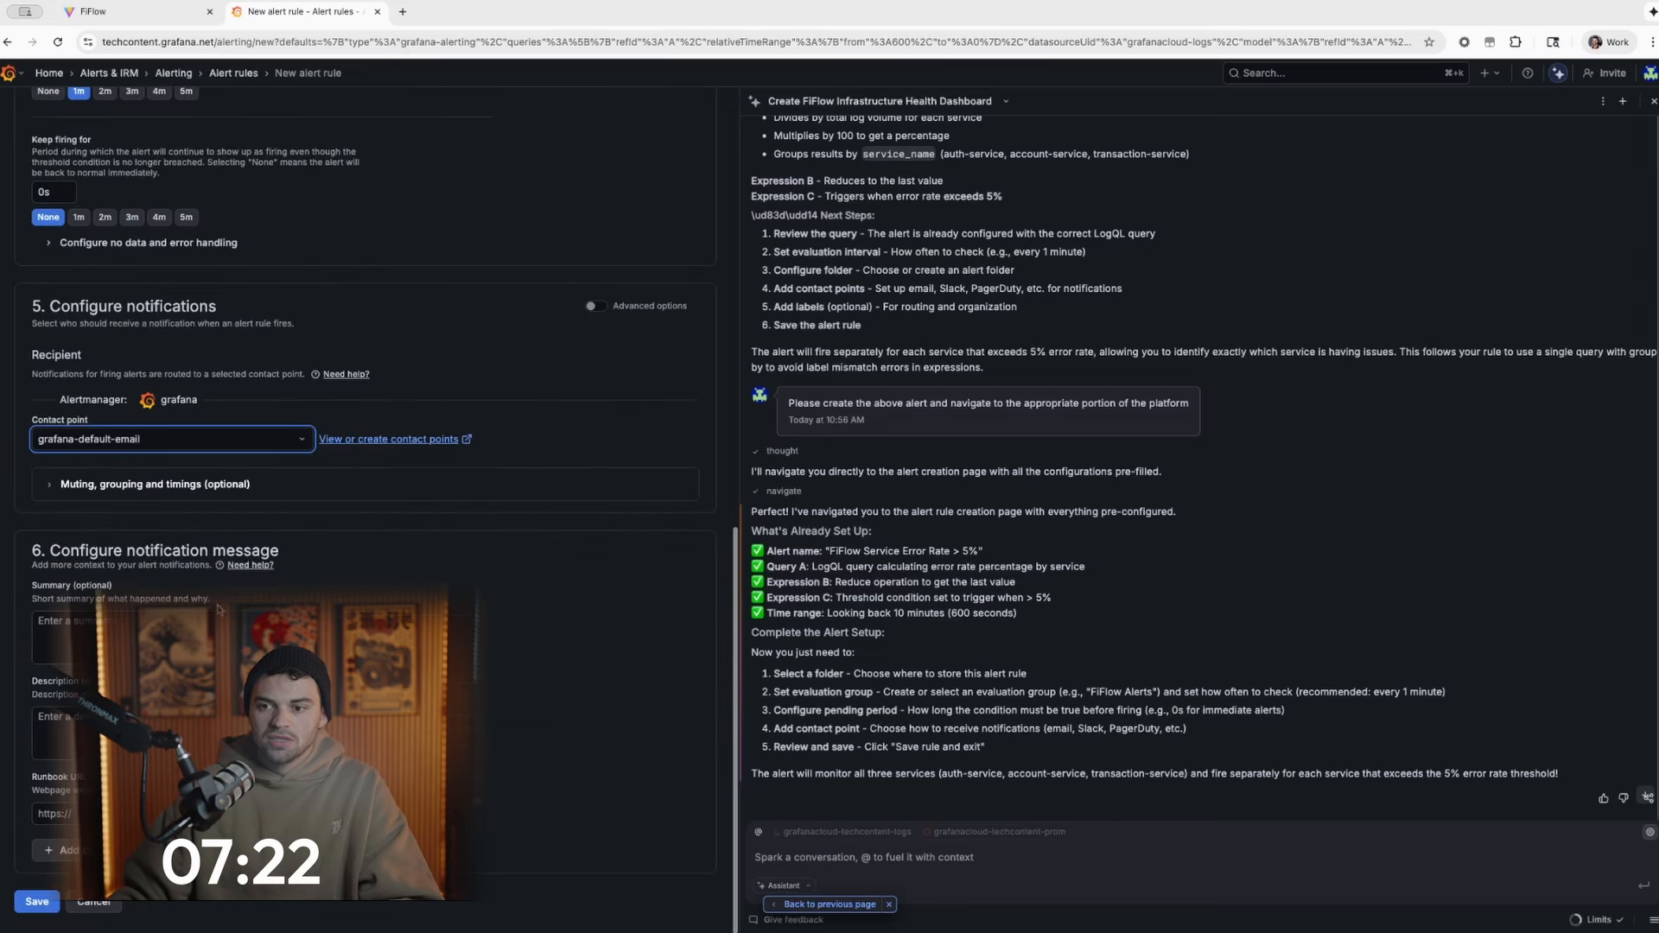
pyautogui.click(37, 902)
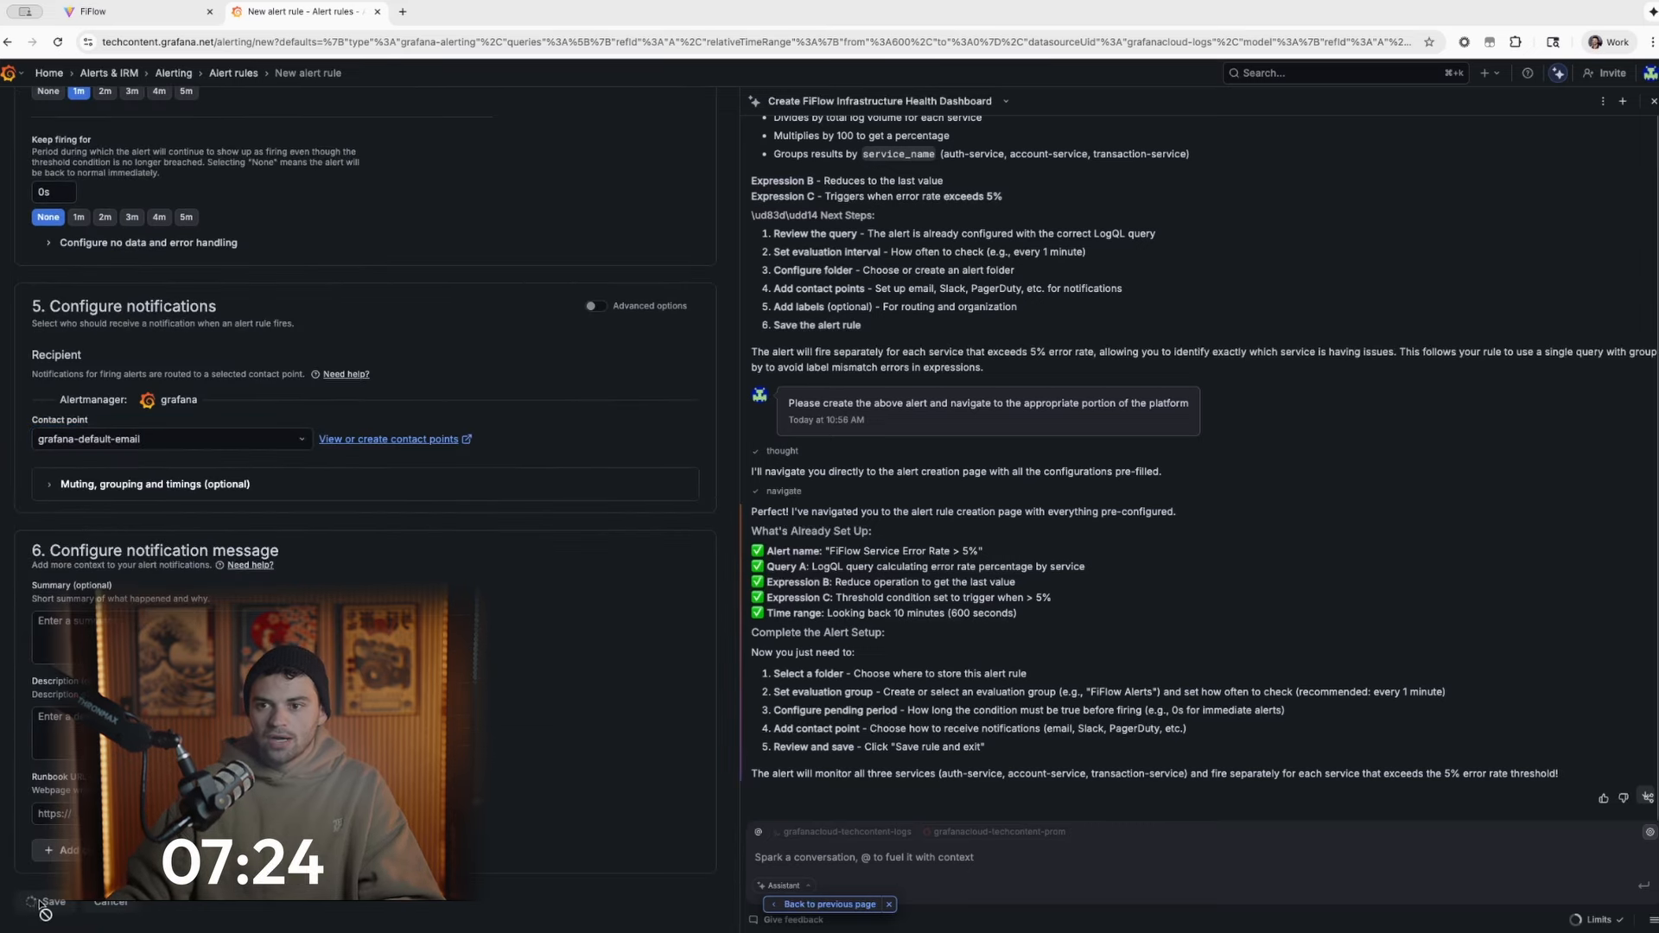